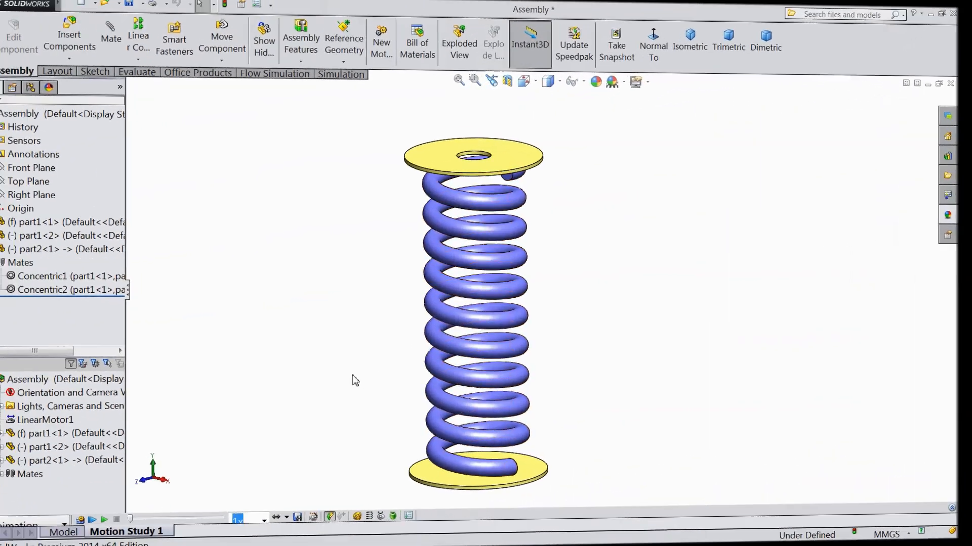
# Play the spring motion study animation from the timeline
pyautogui.click(112, 515)
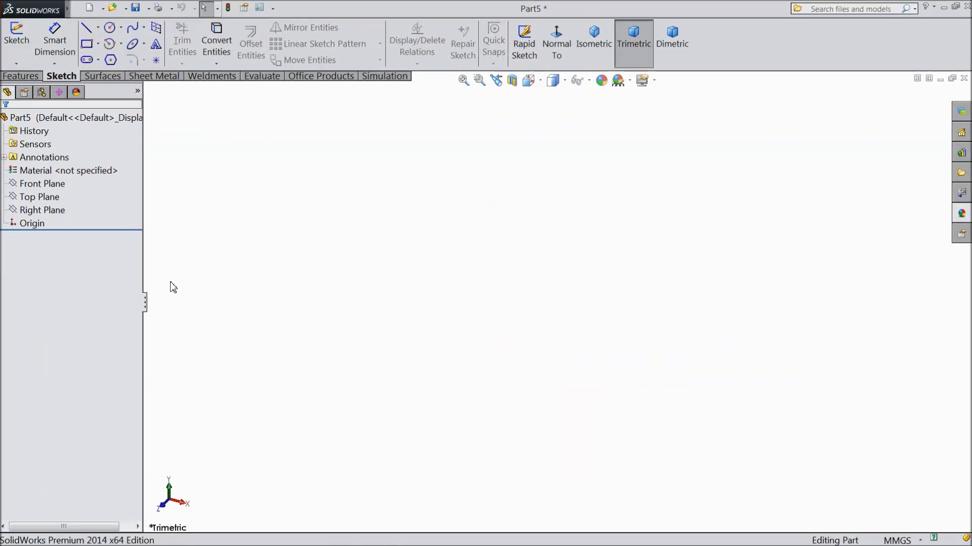
# Sketch two concentric circles centred on the origin on the Top Plane
pyautogui.click(42, 197)
pyautogui.click(72, 184)
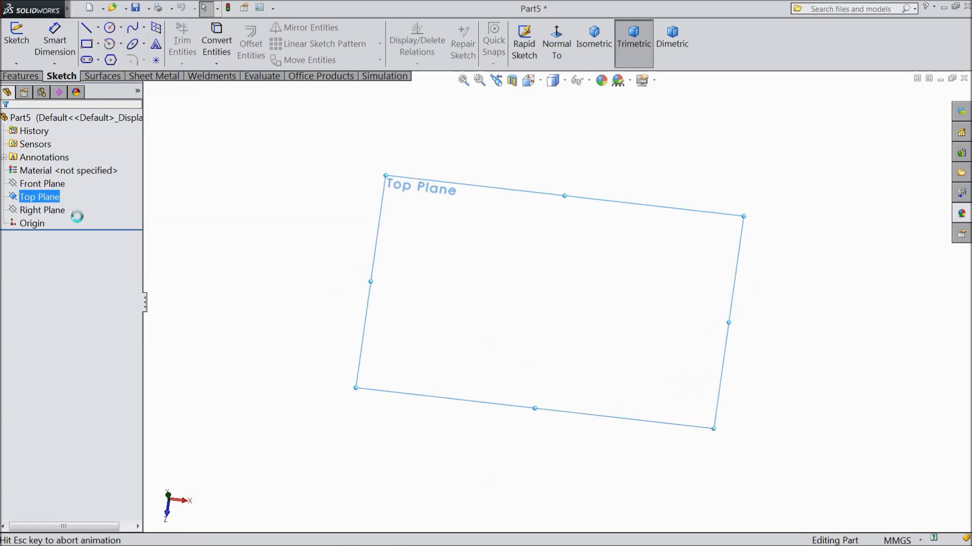
pyautogui.click(108, 44)
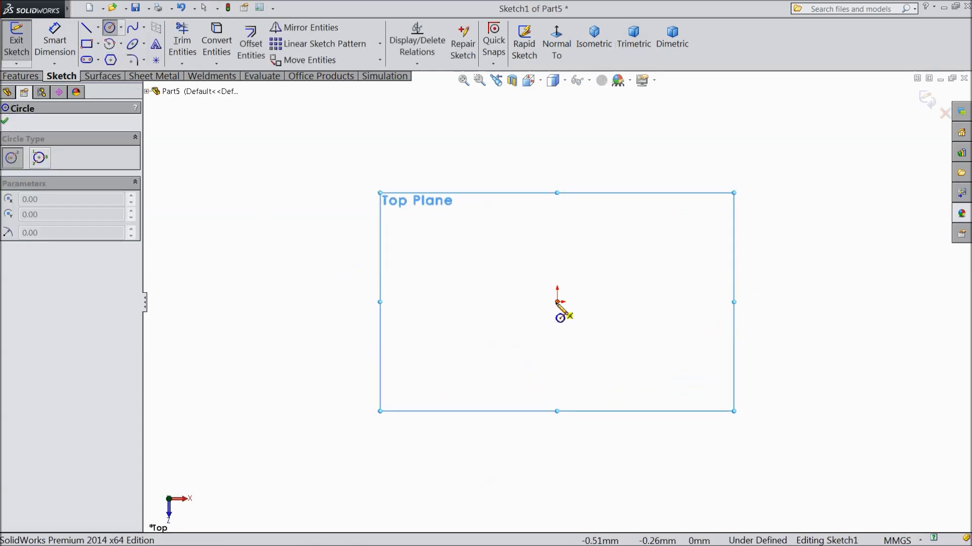
pyautogui.click(557, 301)
pyautogui.click(377, 281)
pyautogui.click(557, 302)
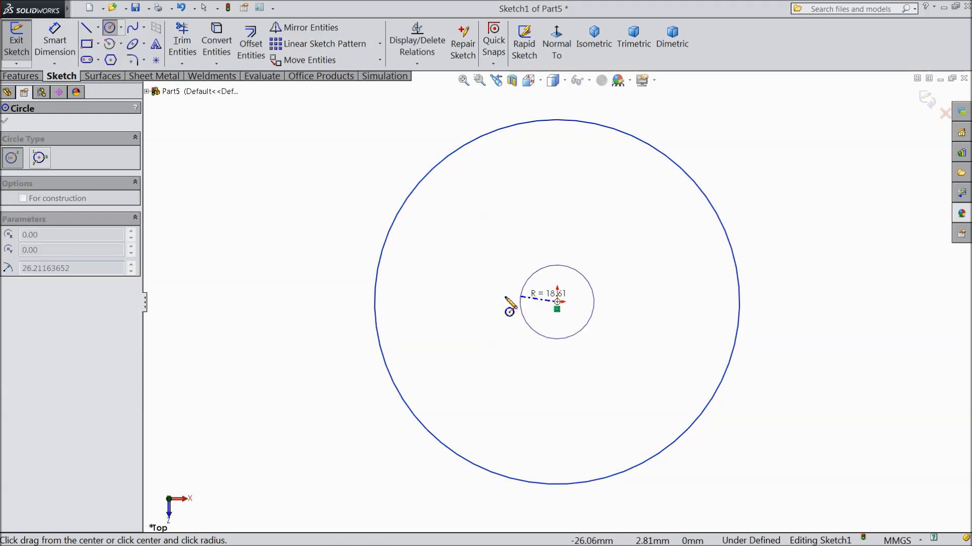
pyautogui.click(501, 299)
# Dimension the circles to Ø60 and Ø20 mm and finish dimensioning
pyautogui.click(55, 42)
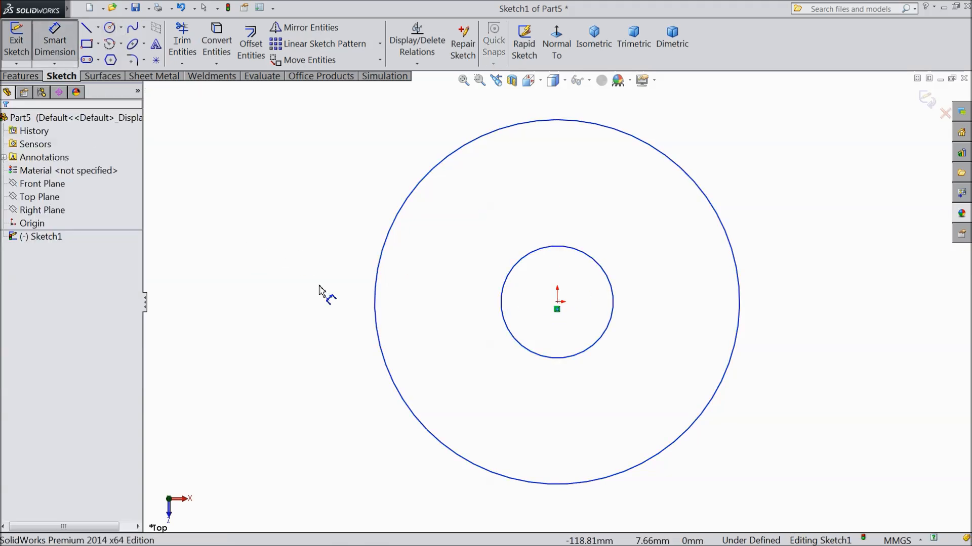
pyautogui.click(374, 317)
pyautogui.click(312, 313)
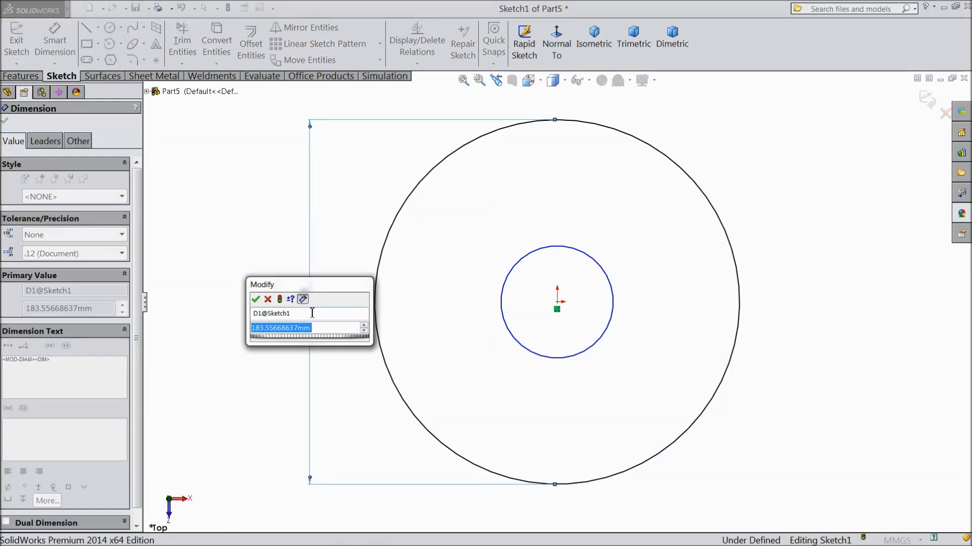
pyautogui.write('60')
pyautogui.press('Return')
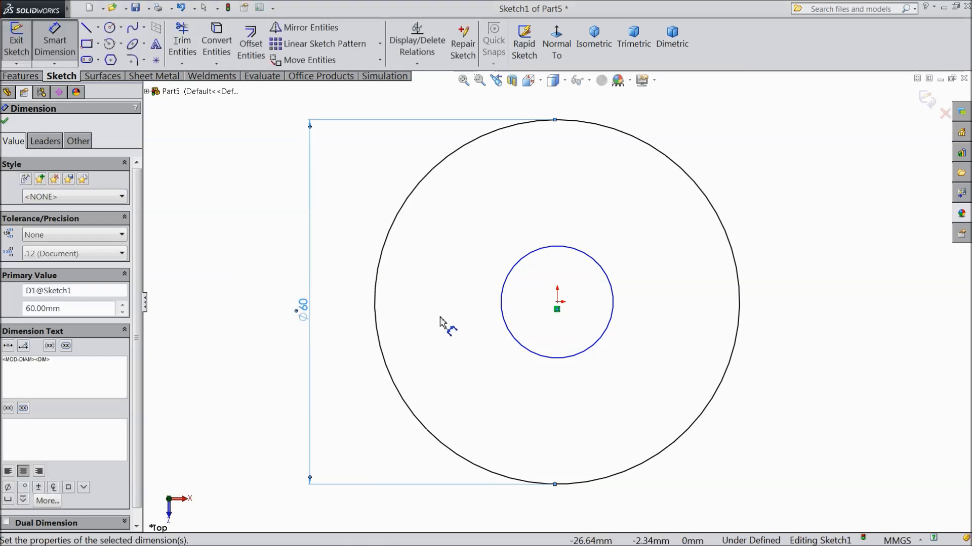
pyautogui.click(499, 311)
pyautogui.click(359, 322)
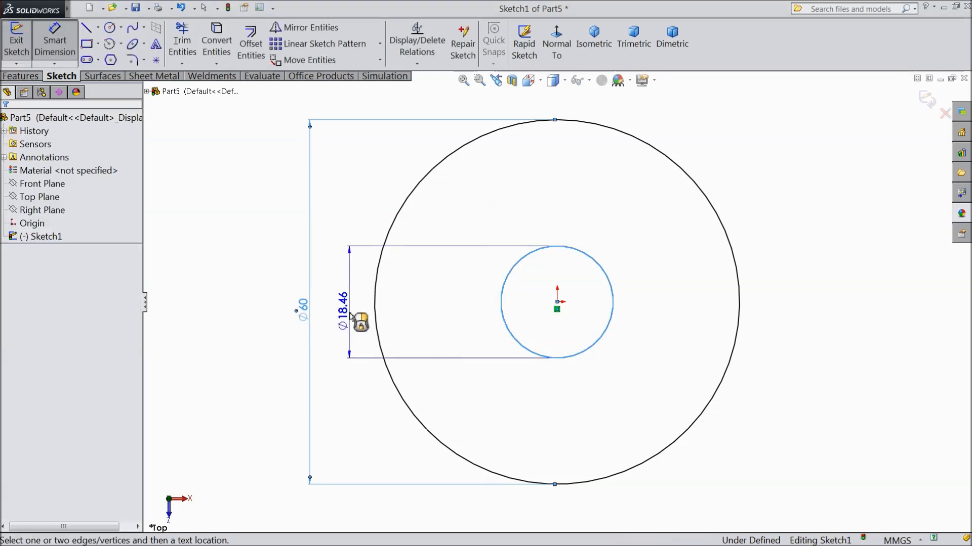
pyautogui.write('20')
pyautogui.press('Return')
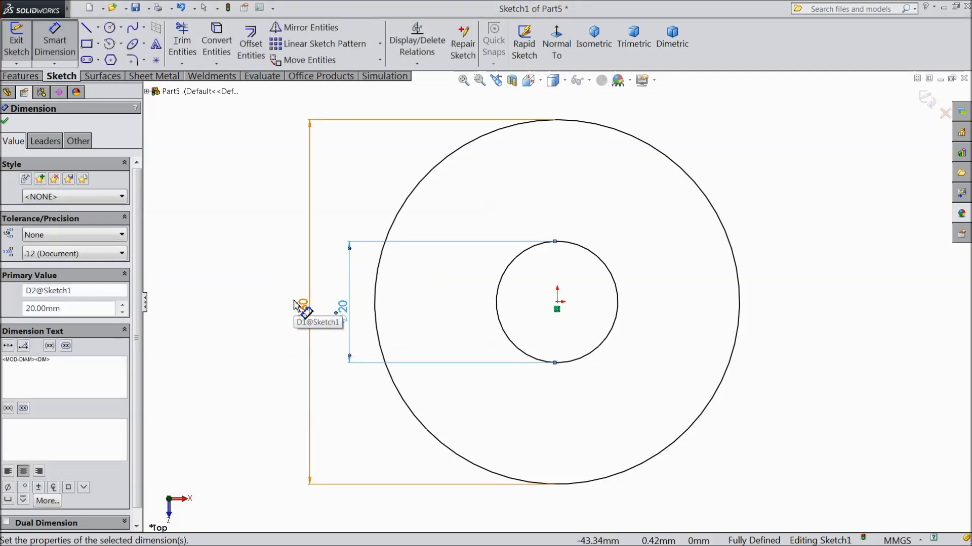
pyautogui.click(6, 123)
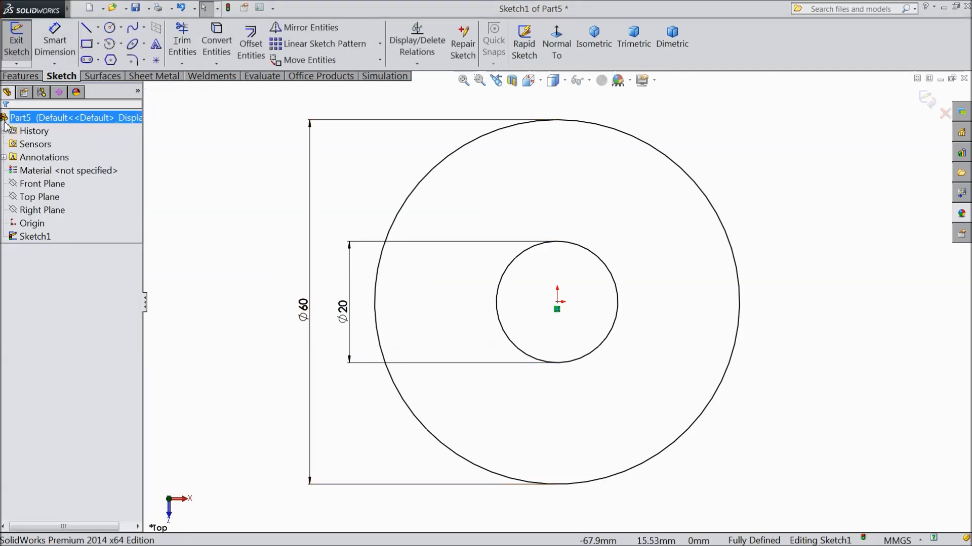
pyautogui.click(20, 76)
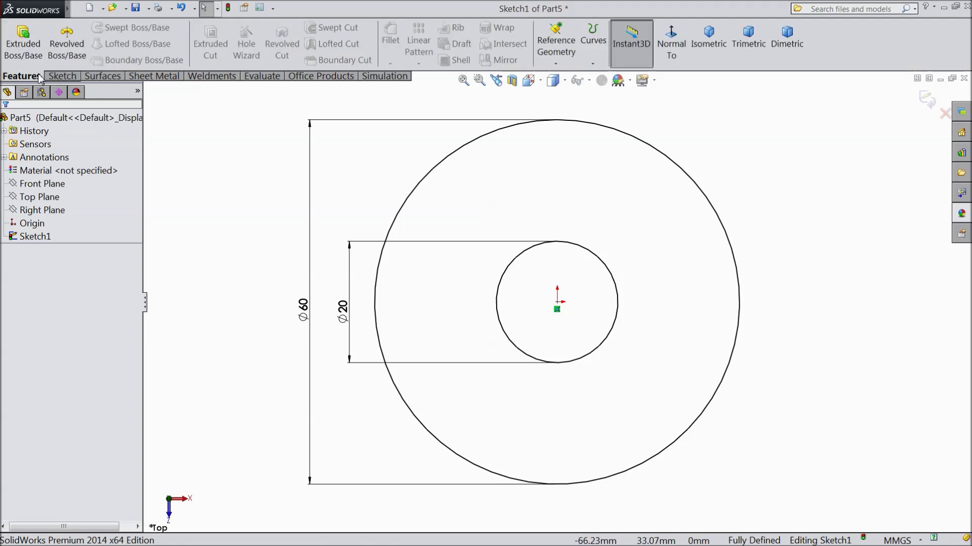
# Extrude the ring sketch 2 mm into a flat washer
pyautogui.click(23, 43)
pyautogui.write('2')
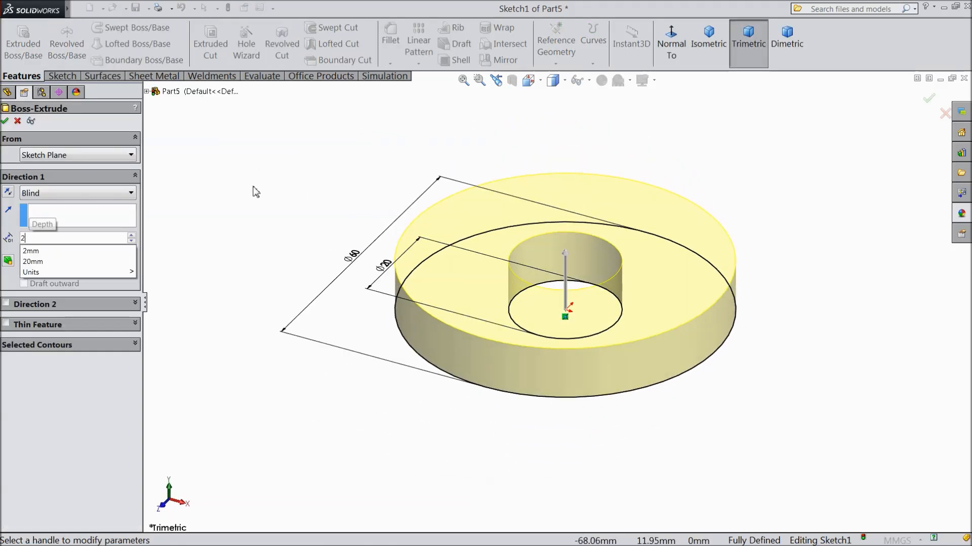
pyautogui.press('Return')
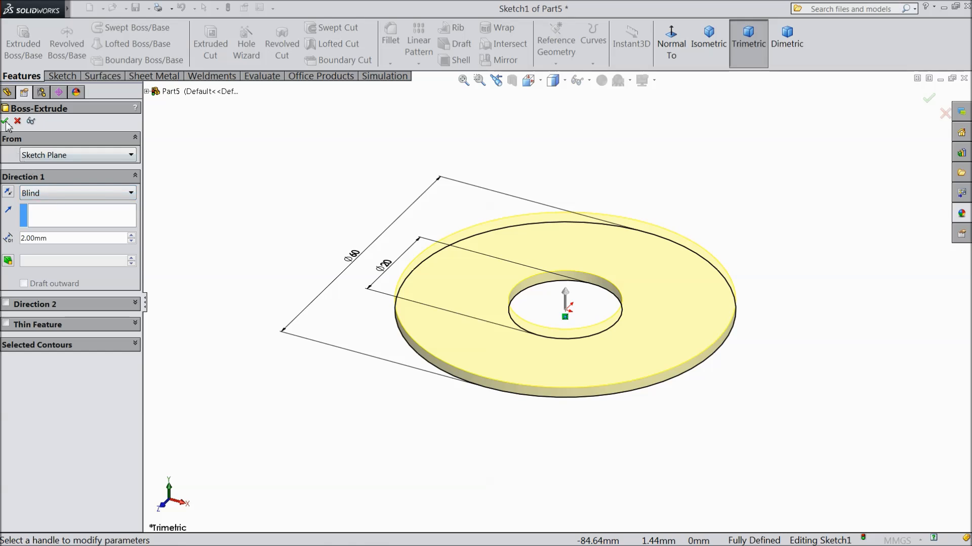
pyautogui.click(6, 123)
pyautogui.scroll(-1, 636, 271)
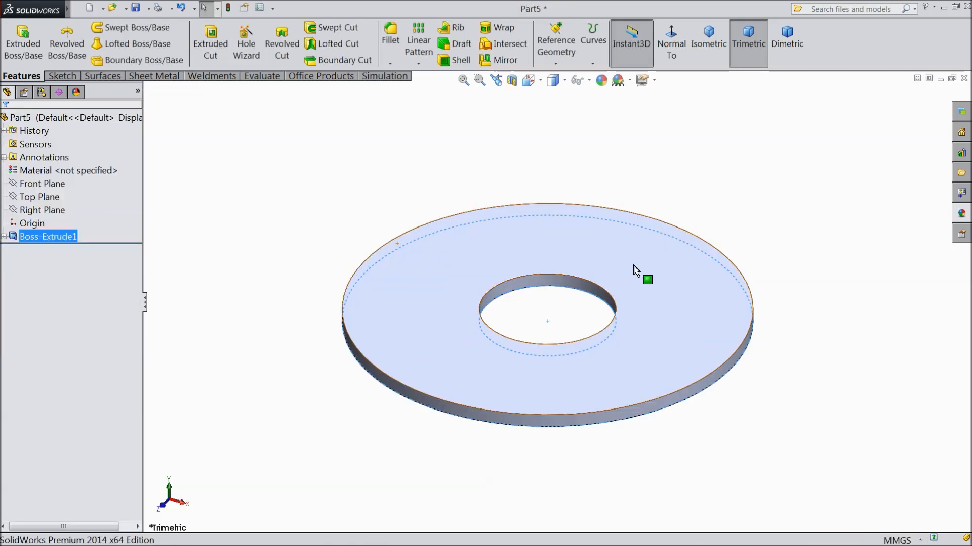
# Colour the washer light yellow
pyautogui.click(605, 82)
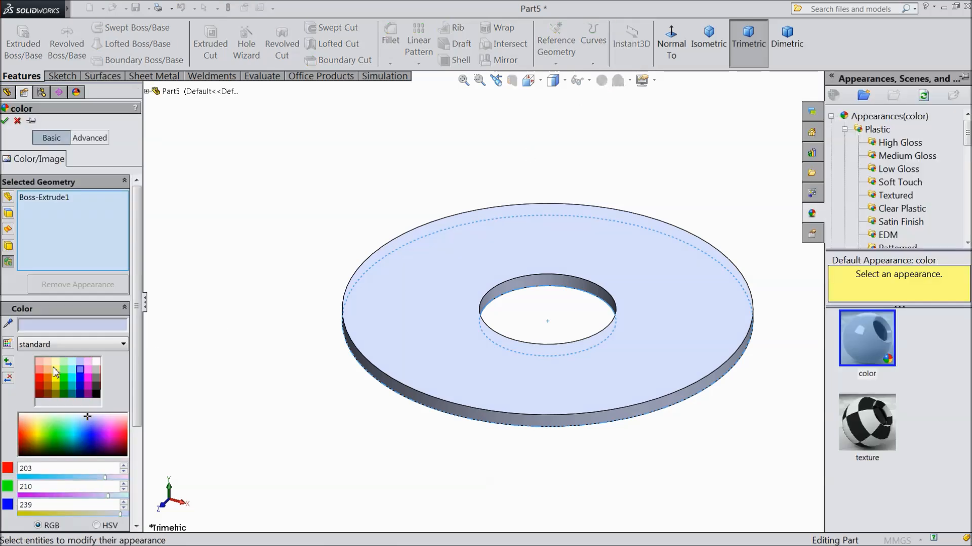
pyautogui.click(55, 369)
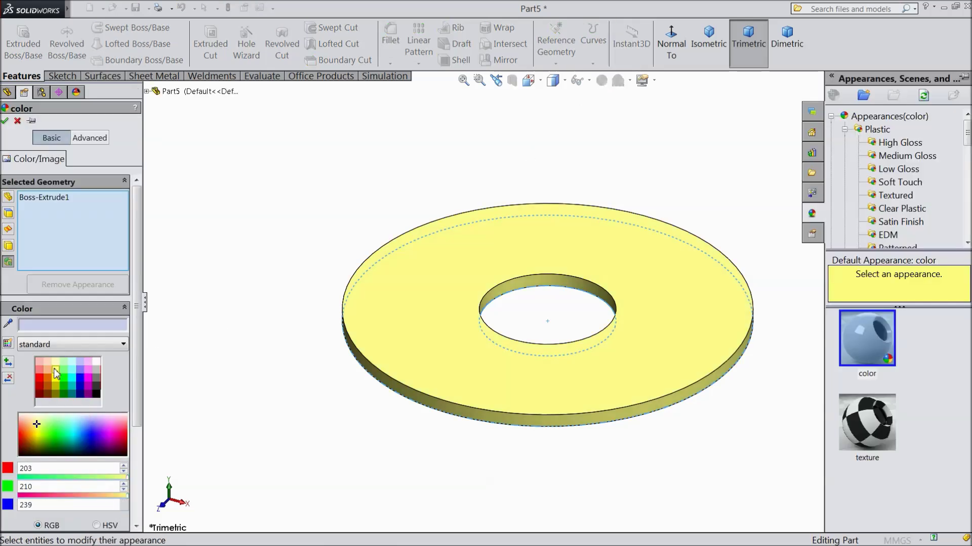
pyautogui.click(5, 122)
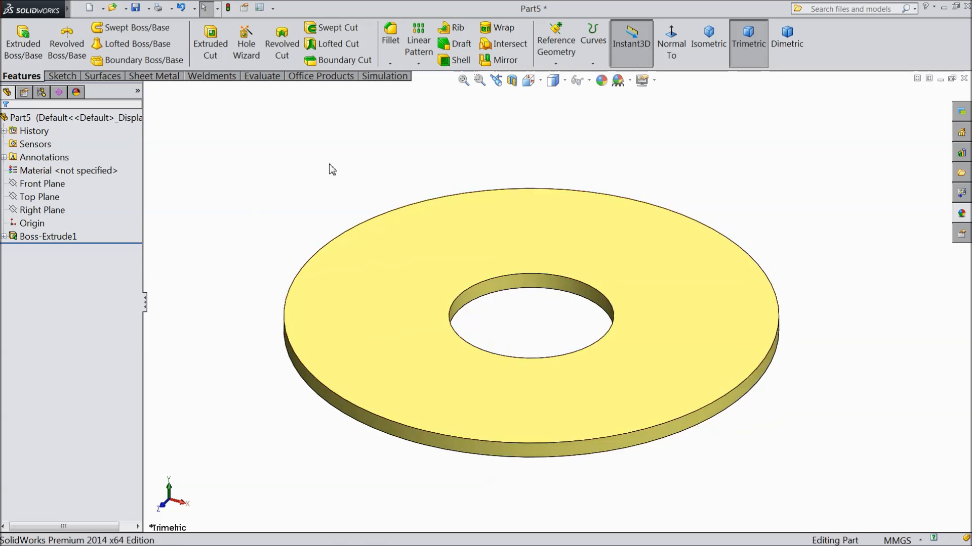
# Save the washer as part1 and begin a new document
pyautogui.click(135, 8)
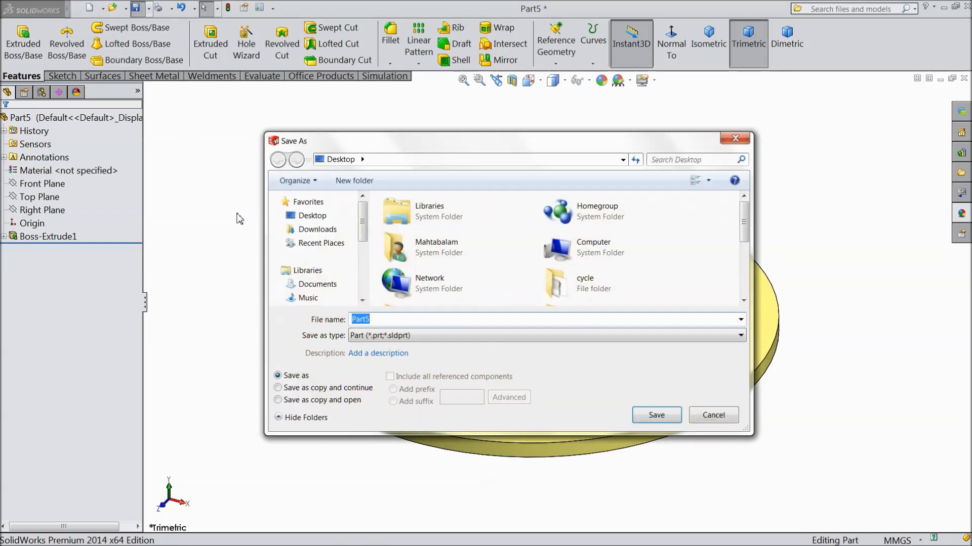
pyautogui.write('part1')
pyautogui.click(652, 414)
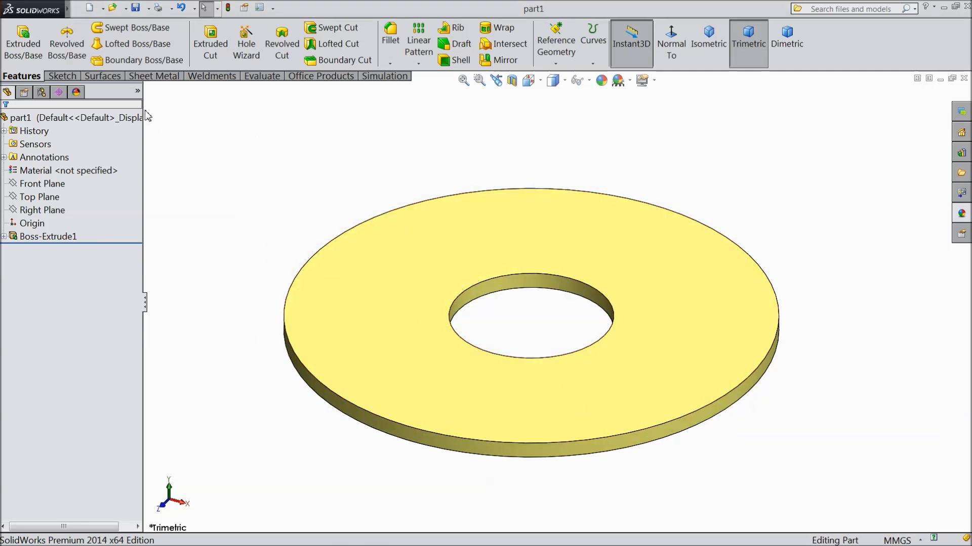
pyautogui.click(89, 8)
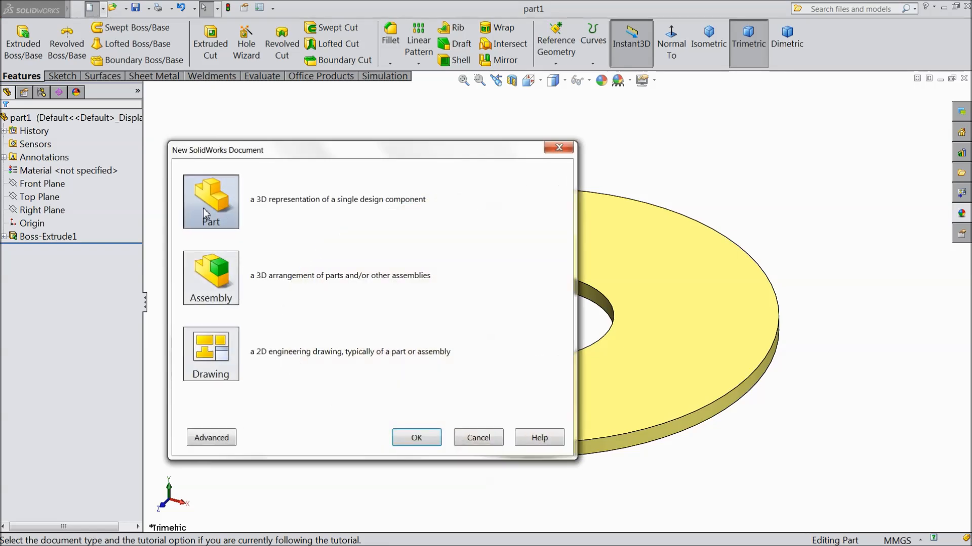
# Create a blank part, widen the model tree, apply the Plain White scene and pick the Front Plane
pyautogui.click(416, 438)
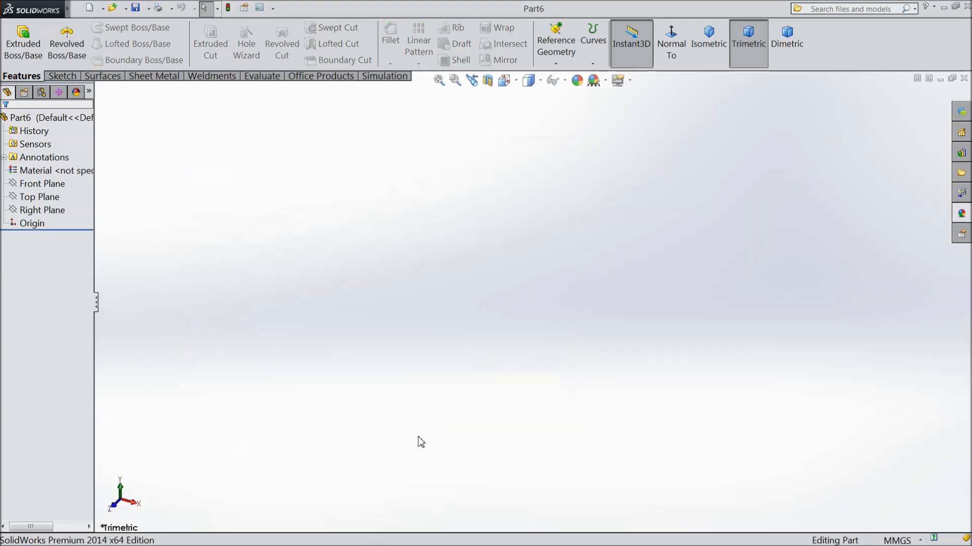
pyautogui.moveTo(95, 270); pyautogui.dragTo(149, 277)
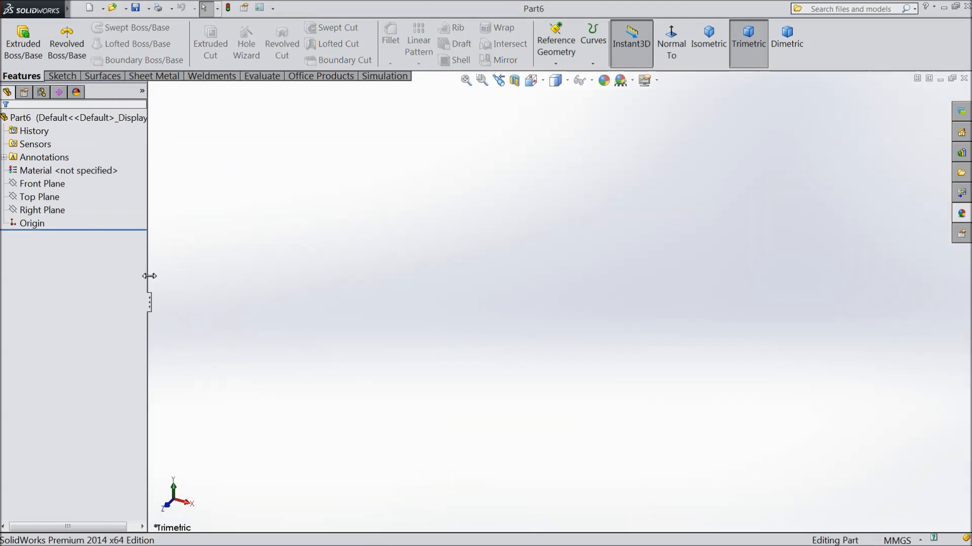
pyautogui.click(633, 80)
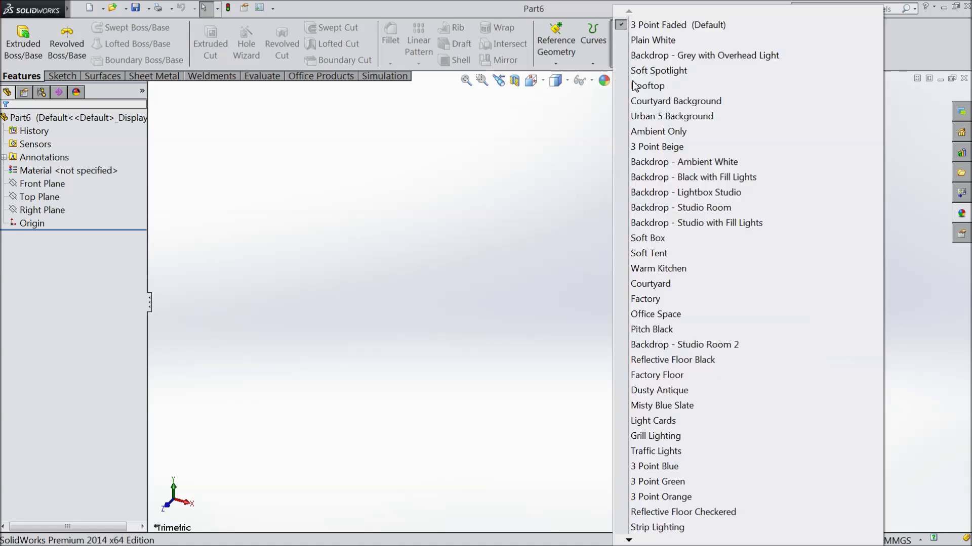
pyautogui.click(645, 41)
pyautogui.click(45, 184)
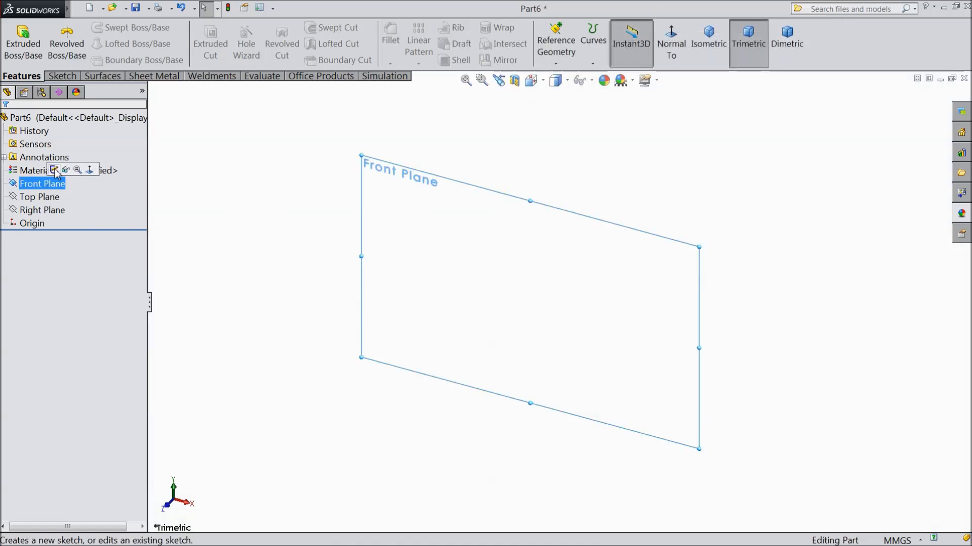
# Sketch a vertical line on the Front Plane
pyautogui.click(61, 167)
pyautogui.click(64, 77)
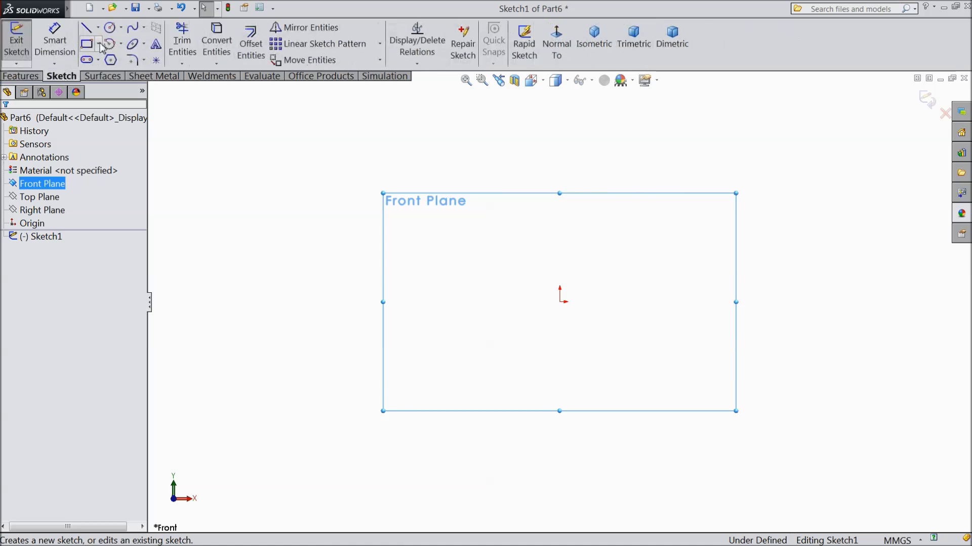
pyautogui.click(87, 28)
pyautogui.click(559, 213)
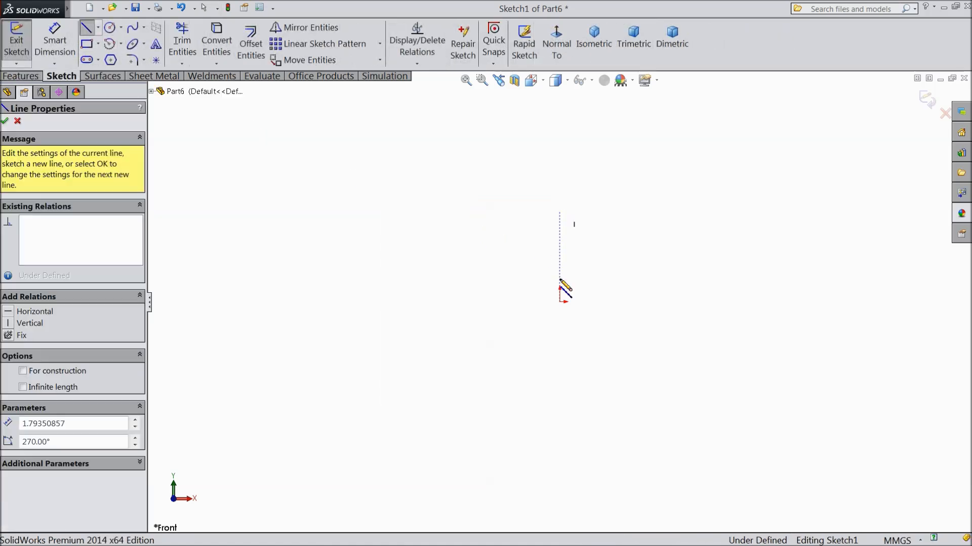
pyautogui.click(559, 374)
pyautogui.rightClick(519, 381)
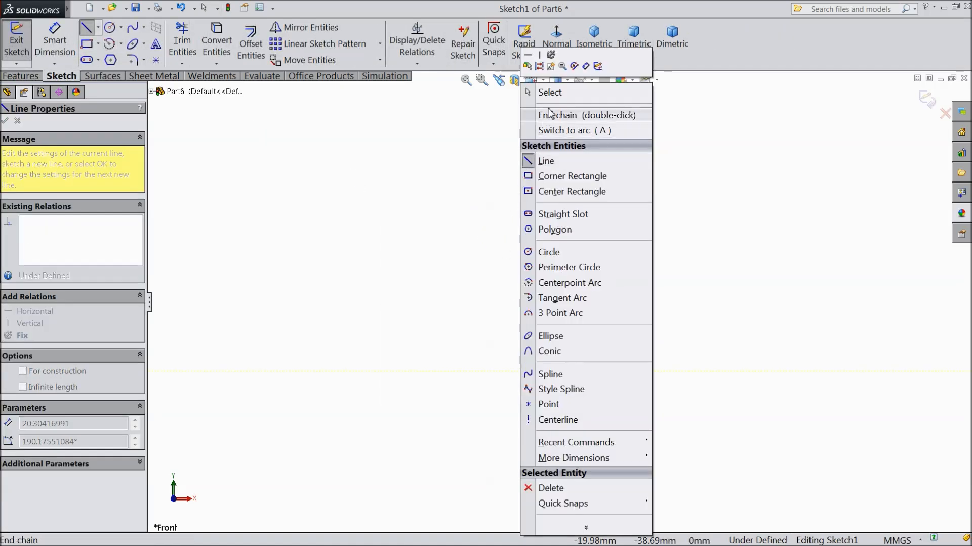
pyautogui.click(549, 93)
pyautogui.scroll(-1, 586, 282)
pyautogui.scroll(-1, 587, 283)
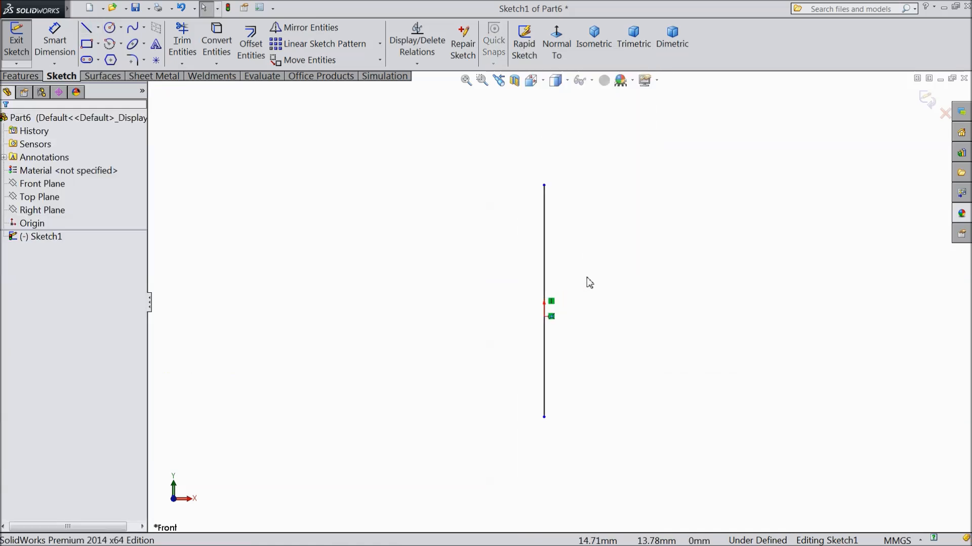
# Dimension the line to 185 mm, delete the dimension and extra edges, and finish Sketch1
pyautogui.click(55, 42)
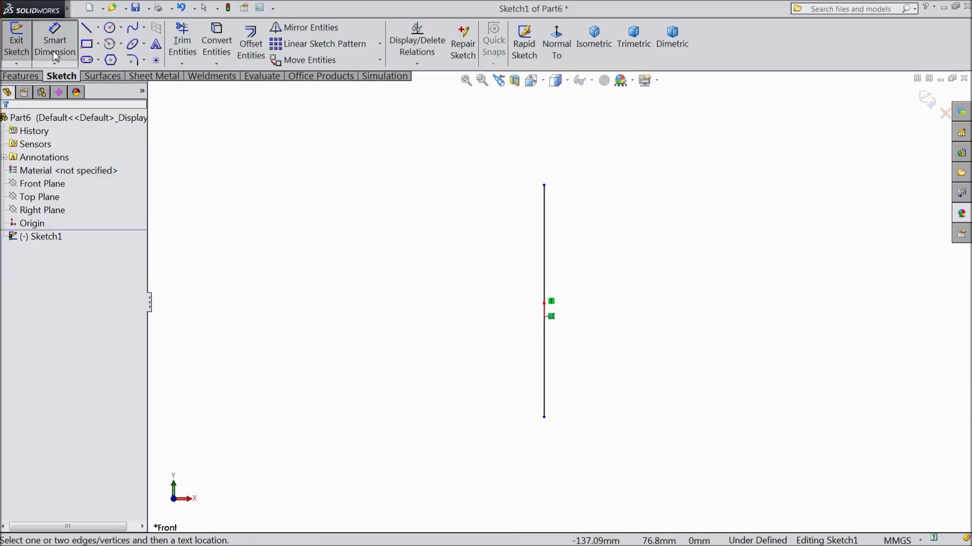
pyautogui.click(543, 352)
pyautogui.click(456, 327)
pyautogui.write('185')
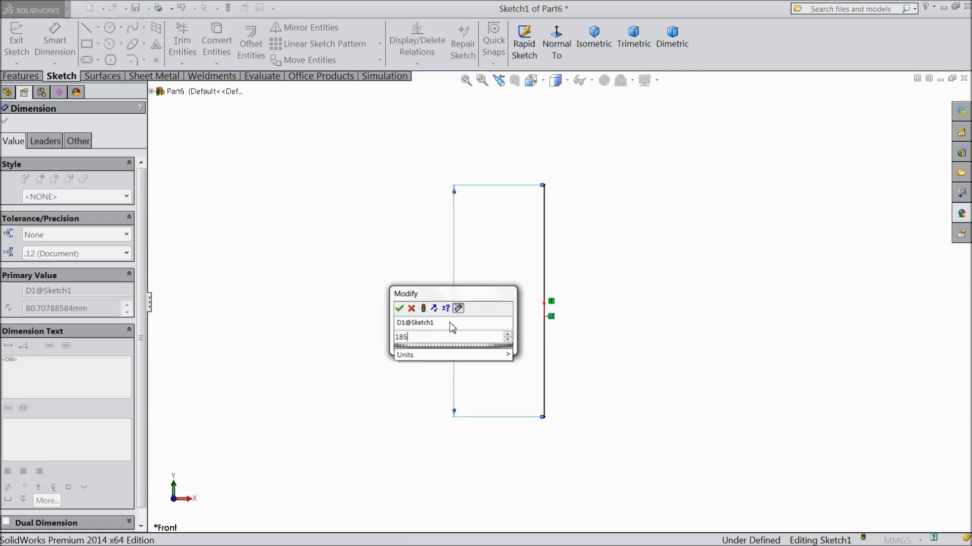
pyautogui.click(399, 309)
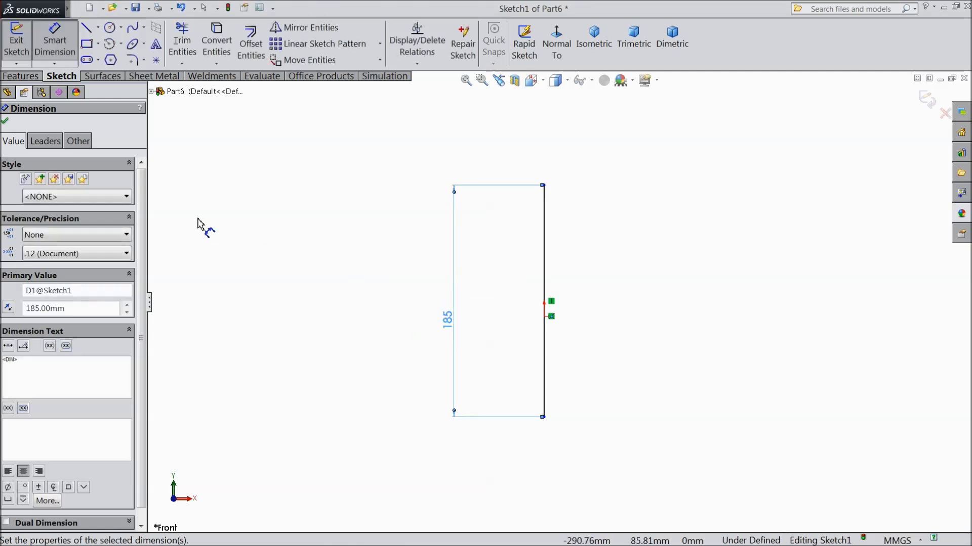
pyautogui.click(5, 122)
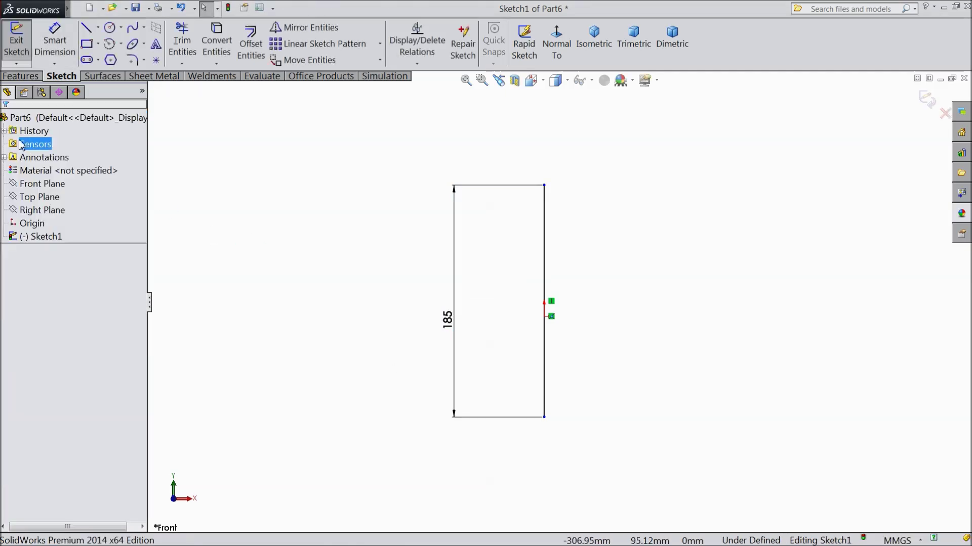
pyautogui.click(447, 320)
pyautogui.press('Delete')
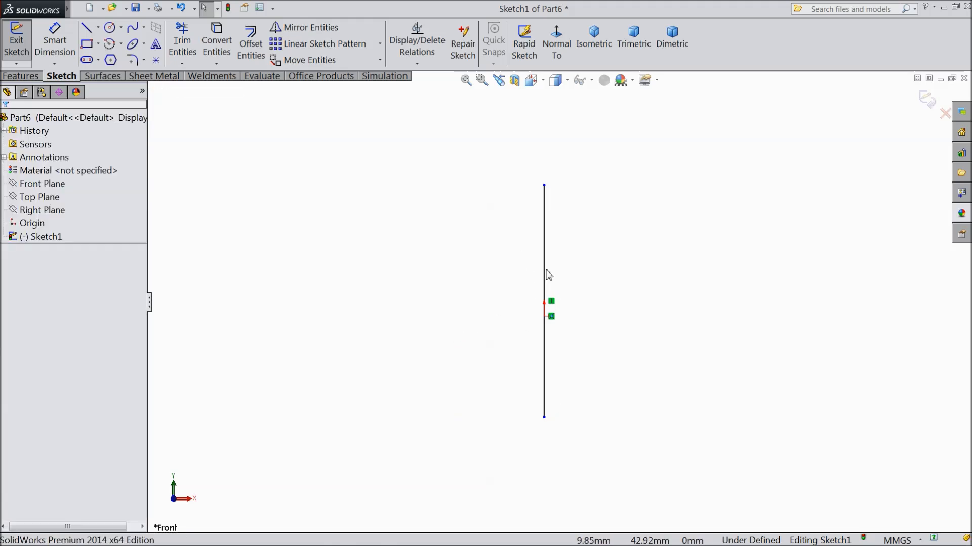
pyautogui.click(925, 99)
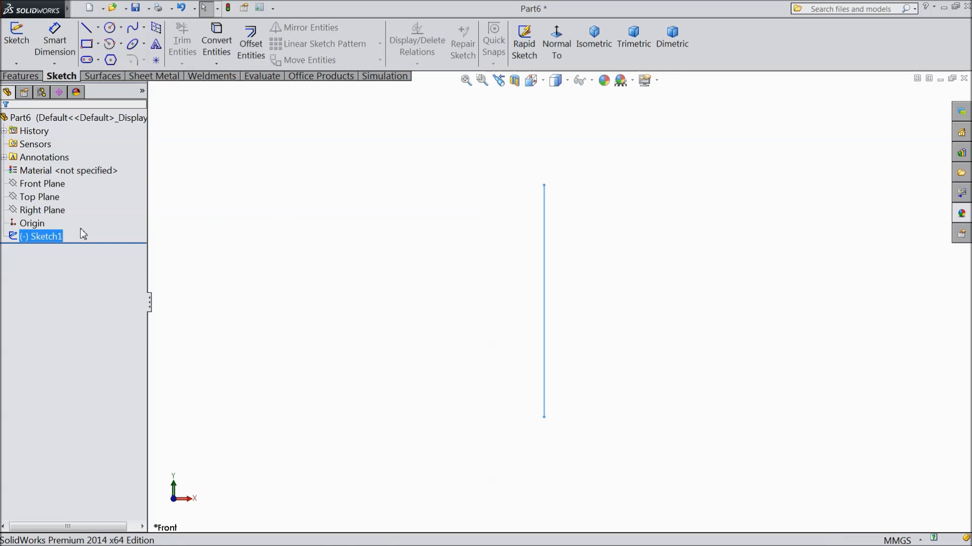
# Sketch a circle on the Front Plane to the right of the vertical line
pyautogui.click(44, 185)
pyautogui.click(51, 172)
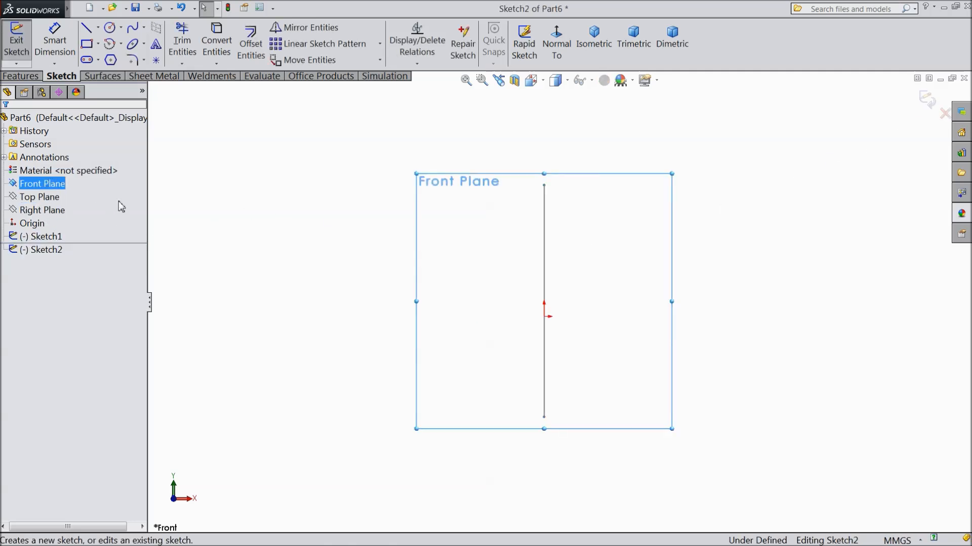
pyautogui.click(110, 27)
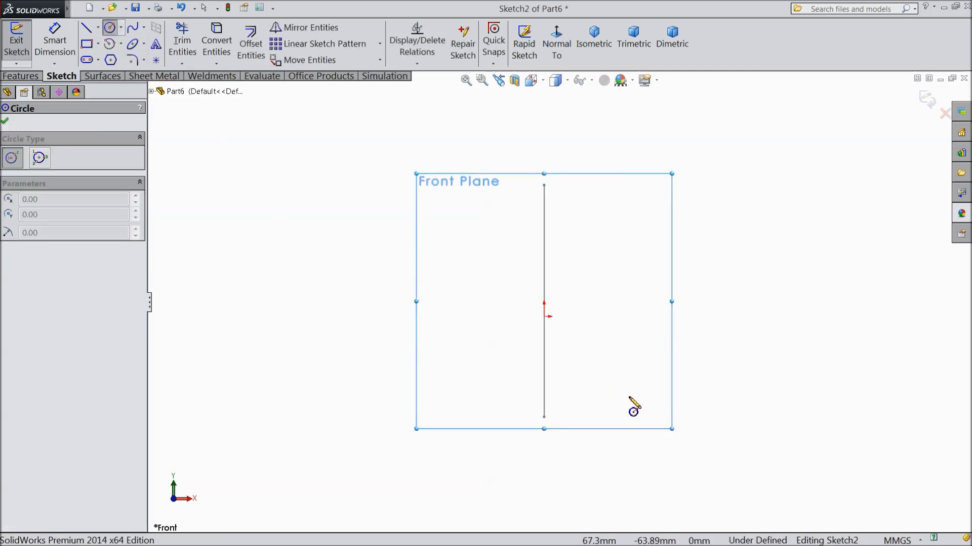
pyautogui.click(625, 393)
pyautogui.click(627, 406)
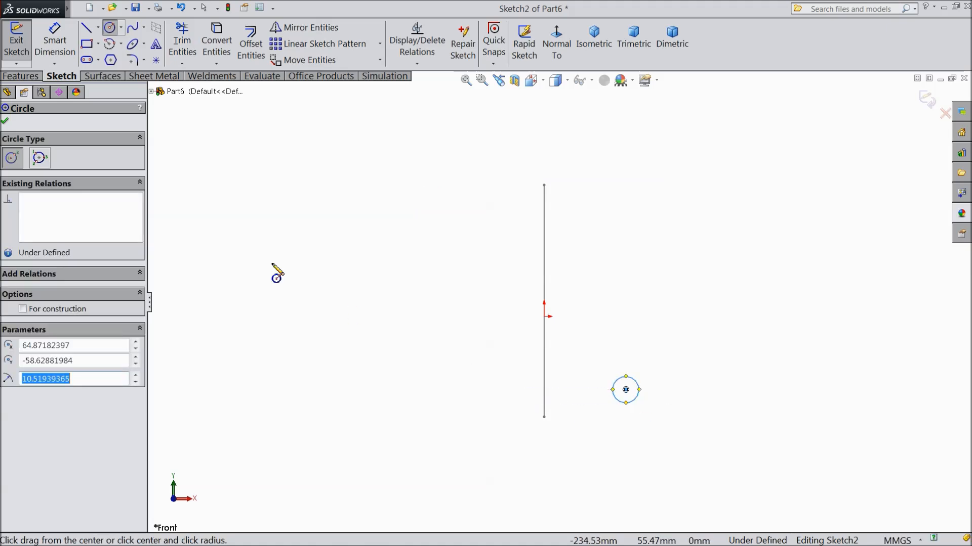
# Dimension the circle to Ø10 mm and 25 mm from the vertical line
pyautogui.click(55, 40)
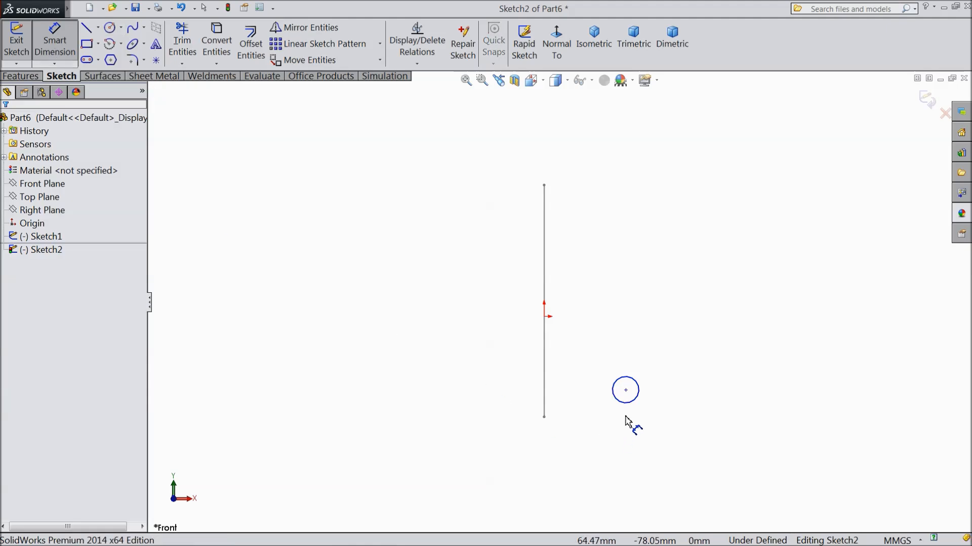
pyautogui.click(634, 401)
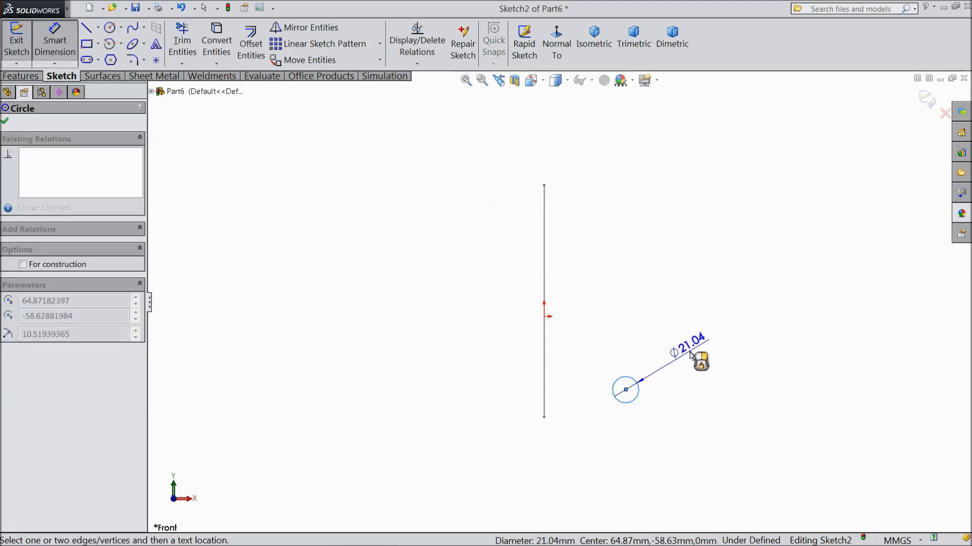
pyautogui.click(692, 354)
pyautogui.write('10')
pyautogui.press('Return')
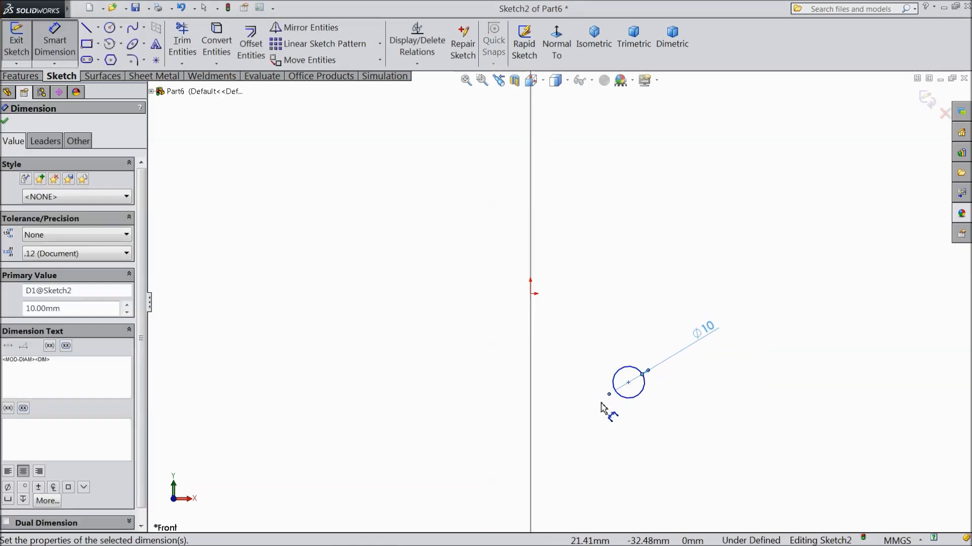
pyautogui.scroll(3, 600, 408)
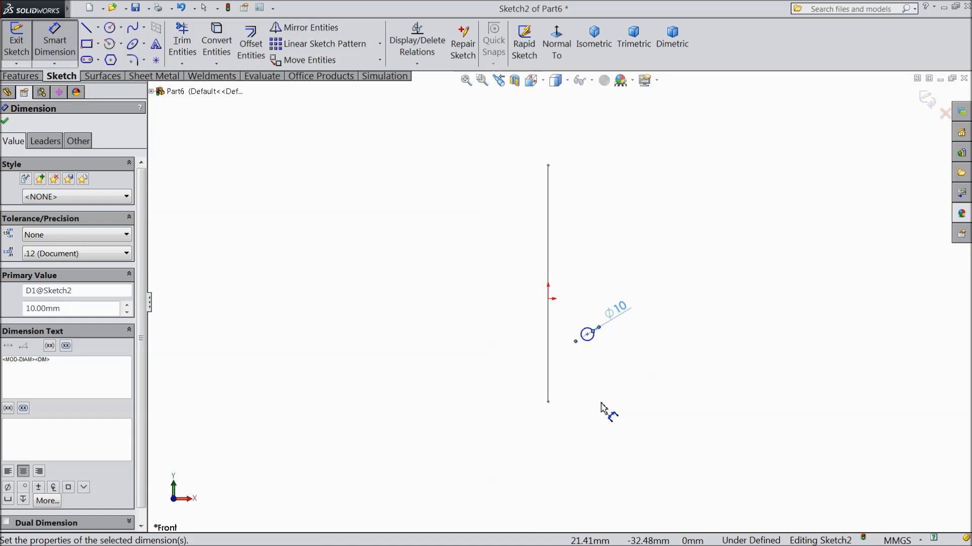
pyautogui.click(580, 322)
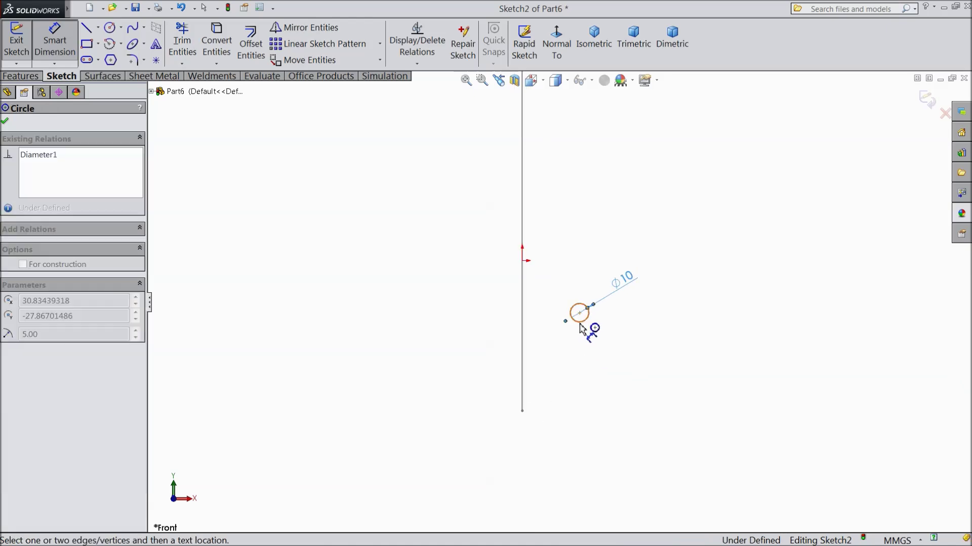
pyautogui.click(523, 341)
pyautogui.click(552, 441)
pyautogui.write('2')
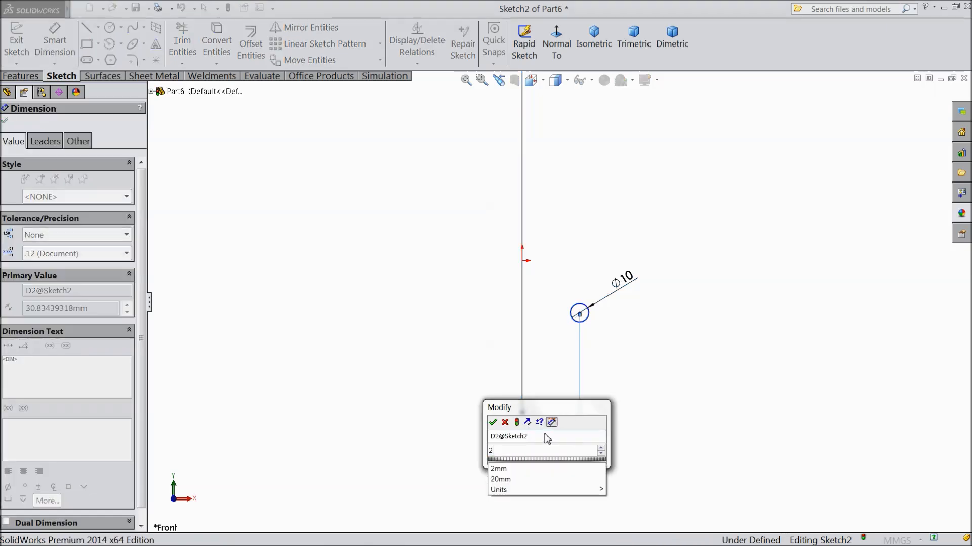
pyautogui.write('5')
pyautogui.press('Return')
pyautogui.scroll(-1, 569, 341)
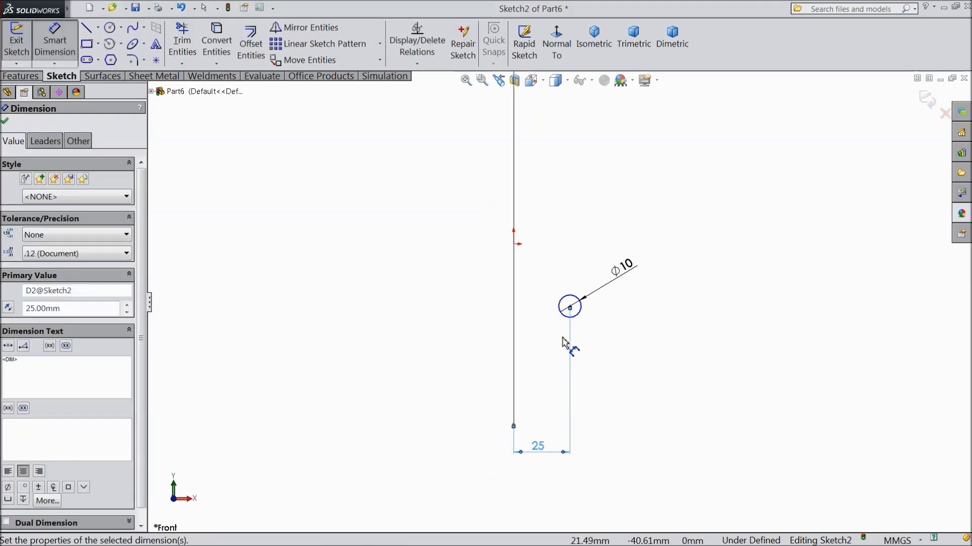
pyautogui.scroll(-1, 566, 349)
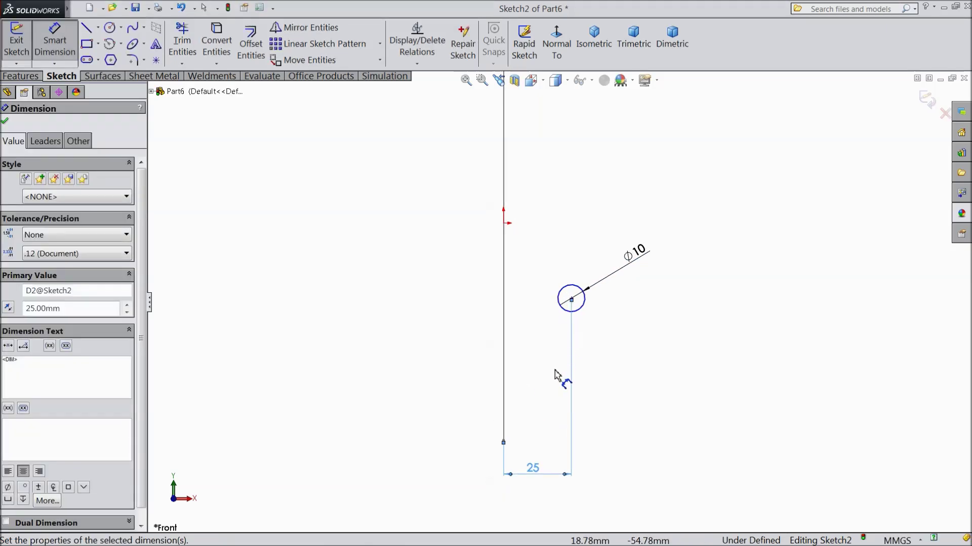
pyautogui.click(5, 123)
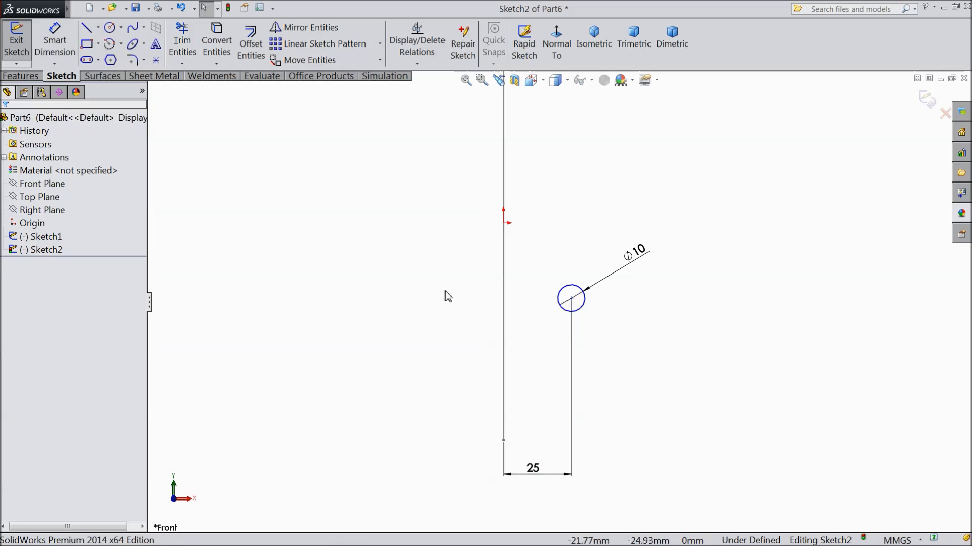
# Add a horizontal centerline from the line's bottom end to the circle centre
pyautogui.click(98, 28)
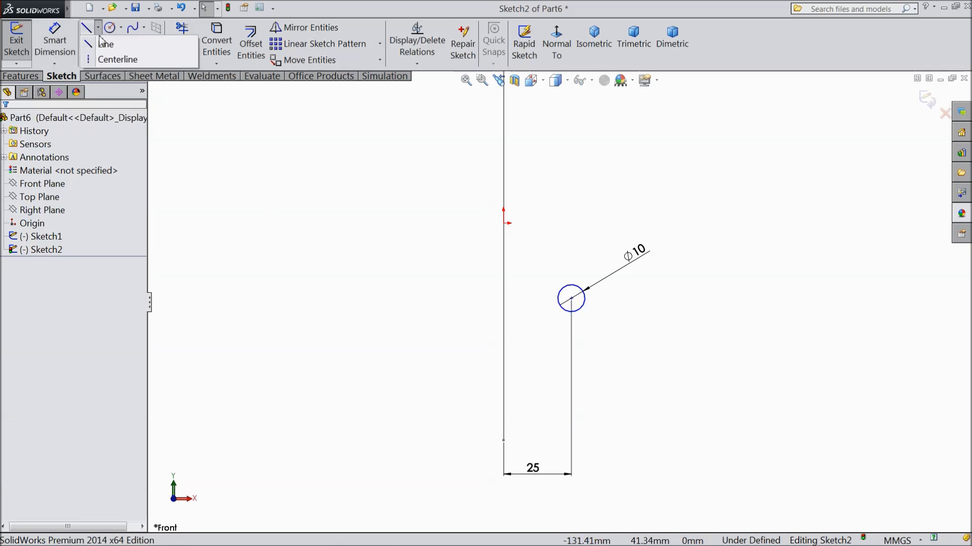
pyautogui.click(111, 60)
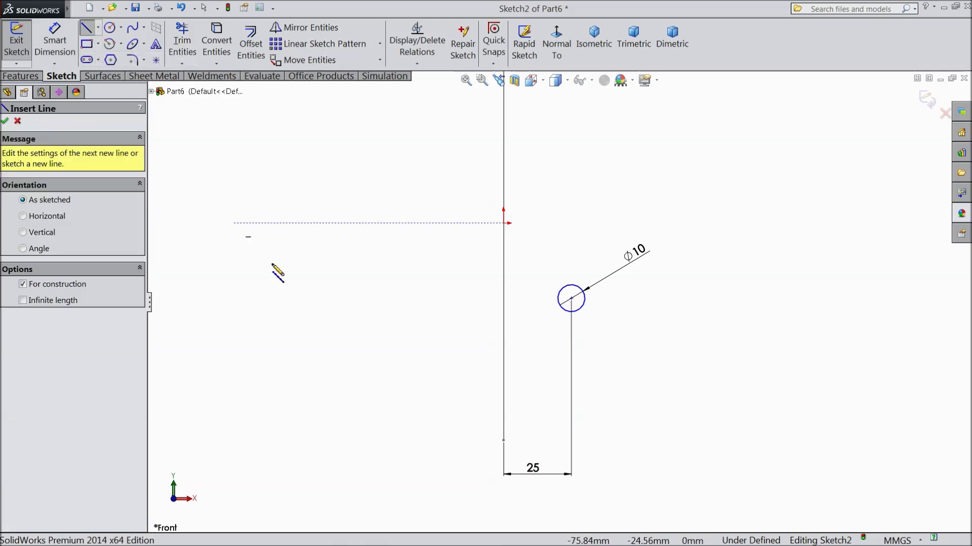
pyautogui.click(504, 442)
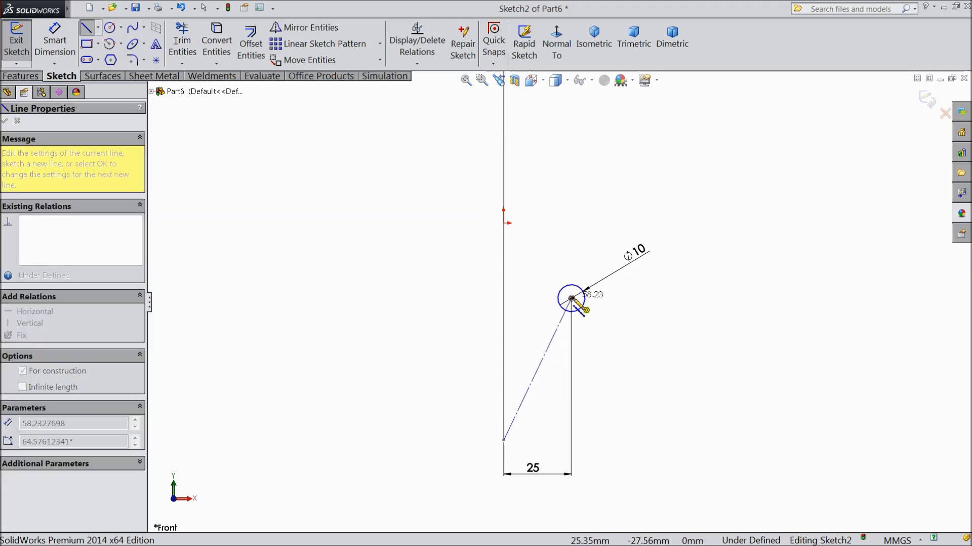
pyautogui.click(571, 300)
pyautogui.rightClick(611, 350)
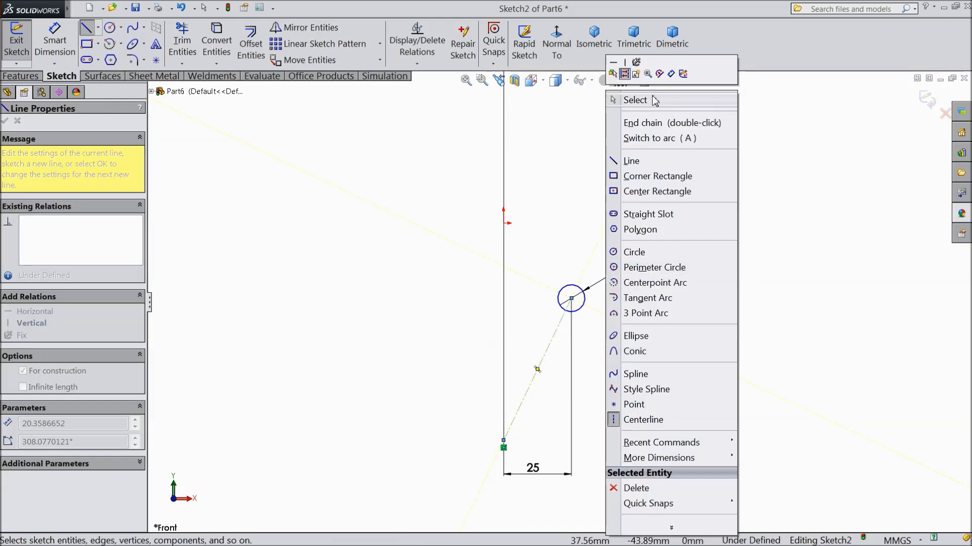
pyautogui.click(631, 99)
pyautogui.click(550, 358)
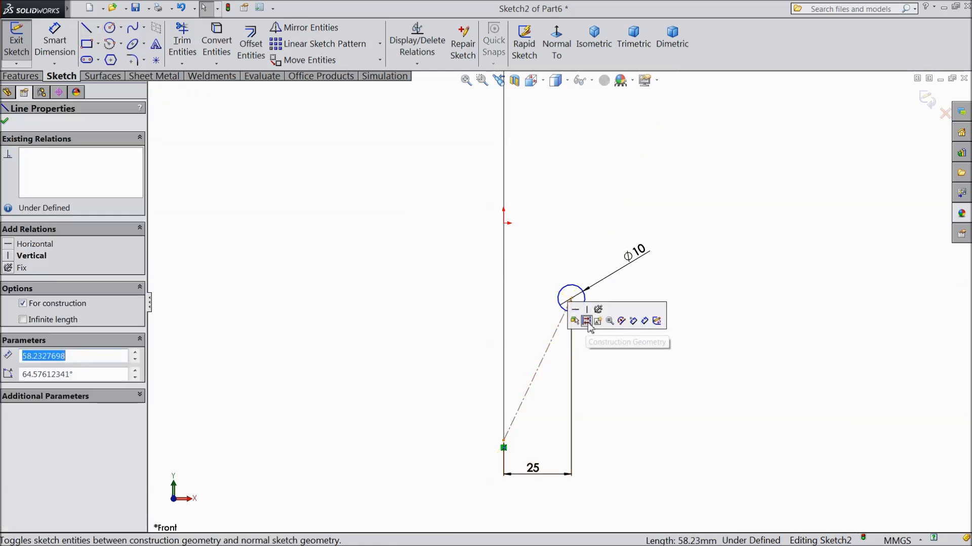
pyautogui.click(577, 318)
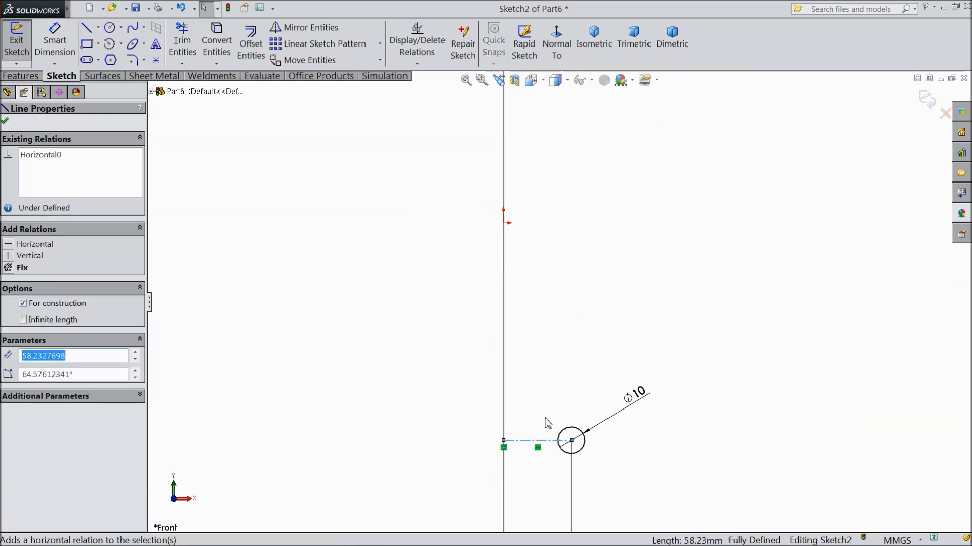
# Fit the view and move the 25 mm dimension closer to the circle
pyautogui.press('f')
pyautogui.moveTo(550, 453); pyautogui.dragTo(550, 394)
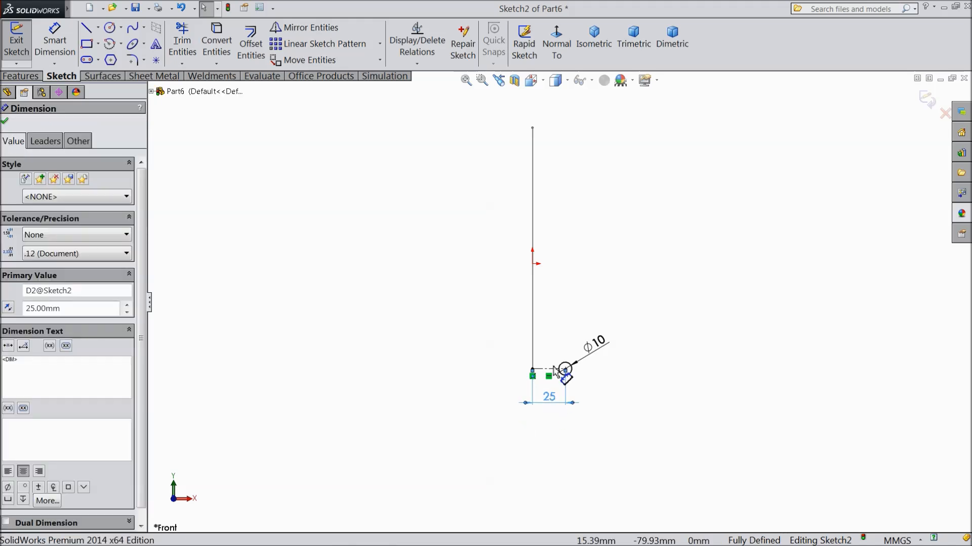
pyautogui.scroll(-3, 549, 364)
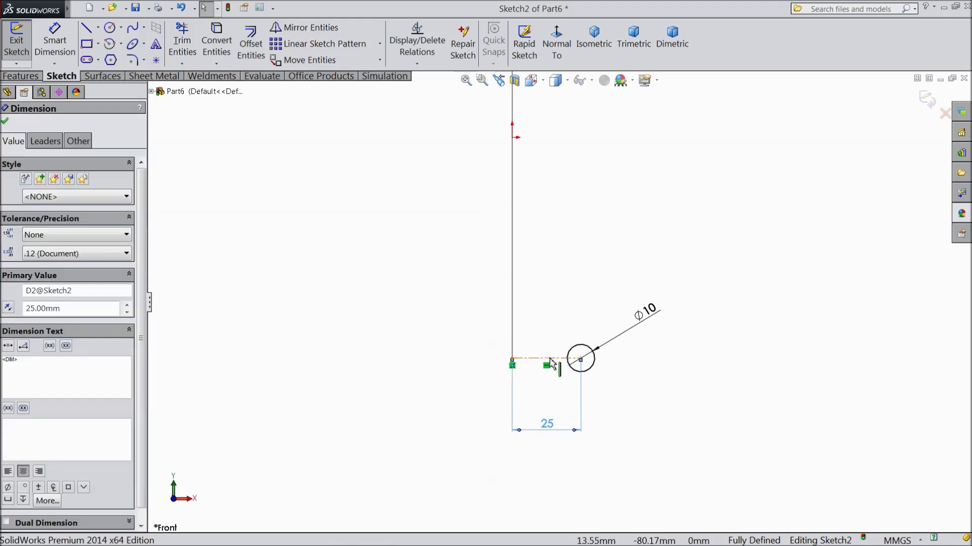
pyautogui.click(5, 122)
pyautogui.click(543, 363)
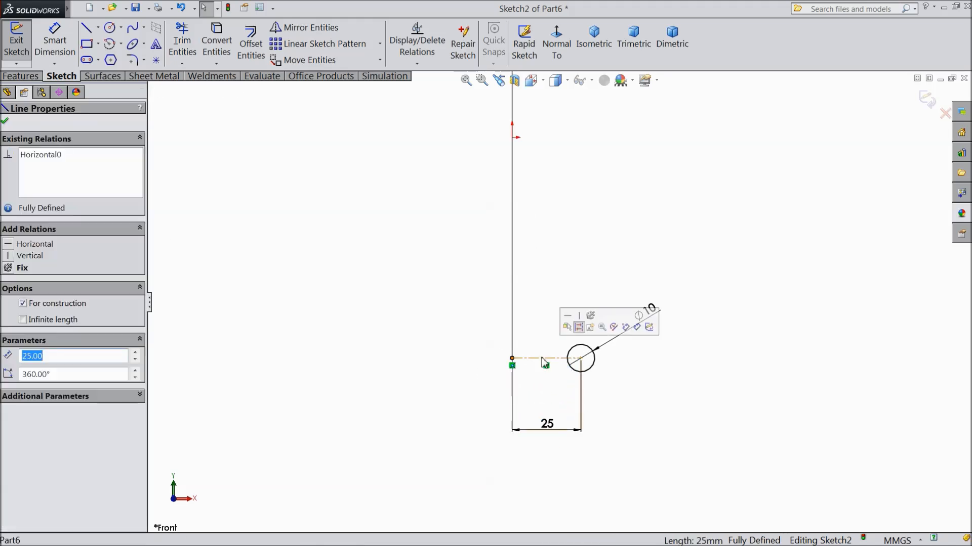
pyautogui.press('Escape')
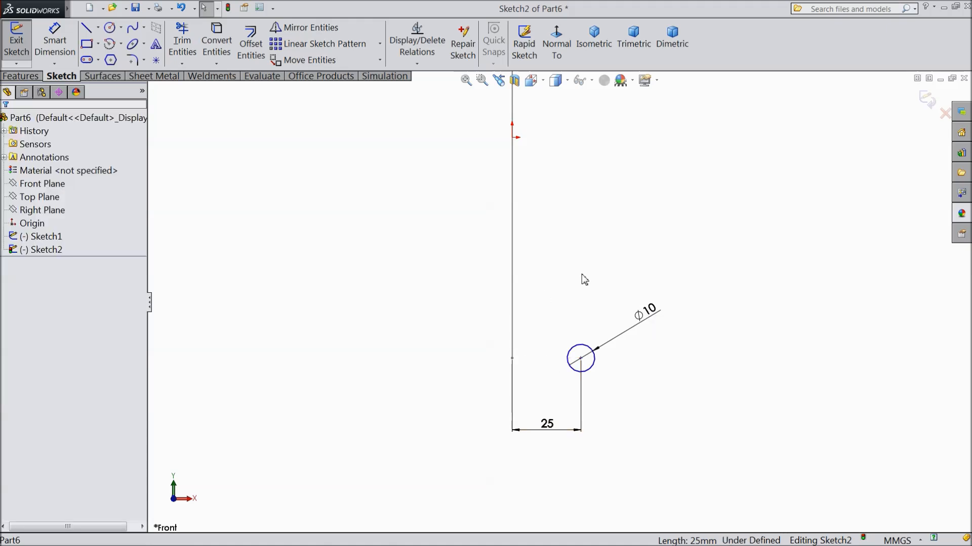
# Finish Sketch2 and start a sweep of the circle using Sketch1 as the path
pyautogui.click(922, 103)
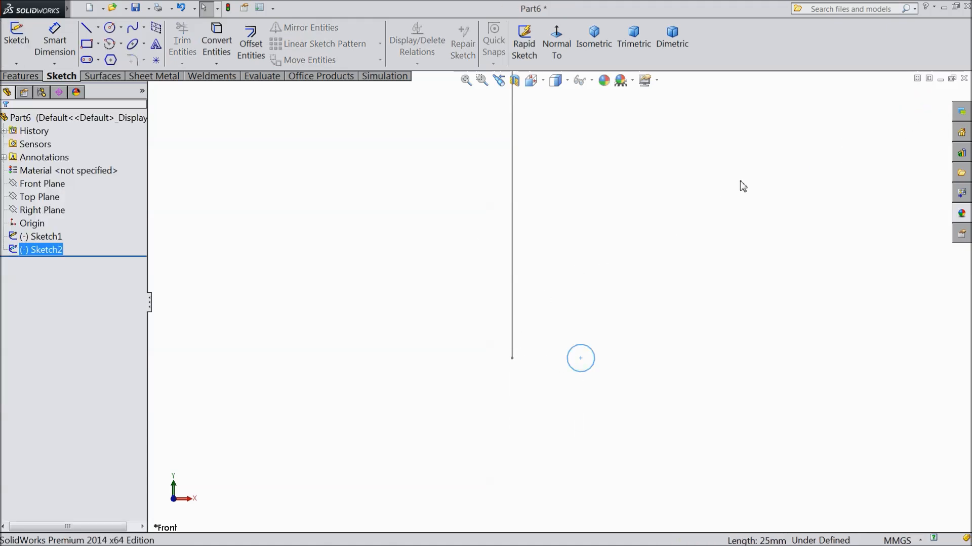
pyautogui.click(20, 77)
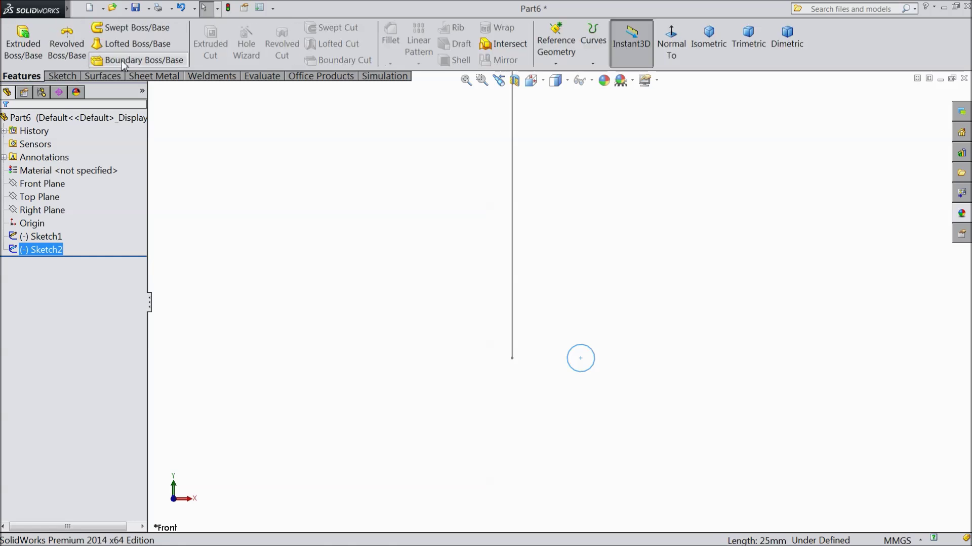
pyautogui.click(135, 29)
pyautogui.click(66, 175)
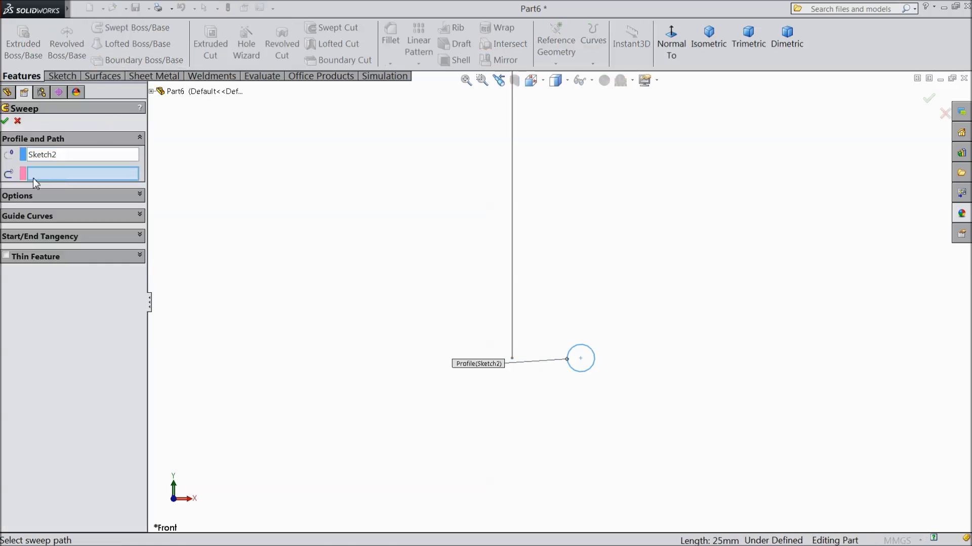
pyautogui.click(513, 265)
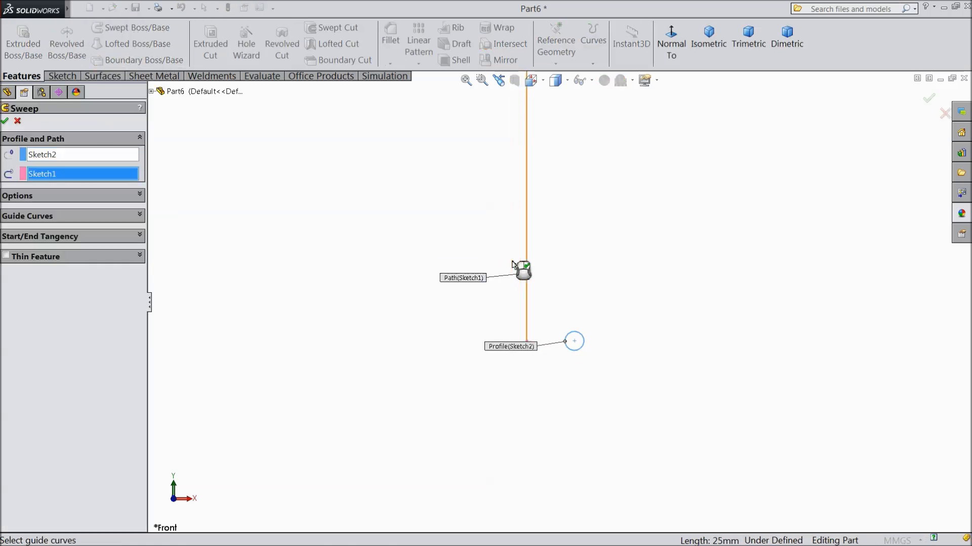
pyautogui.scroll(-3, 593, 220)
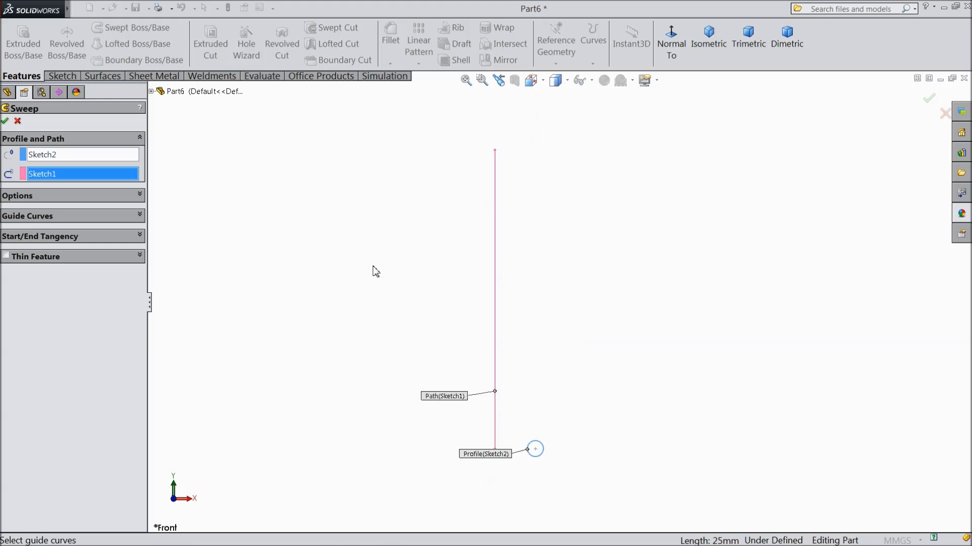
# Set the sweep to Twist Along Path defined by 10 turns and accept it as Sweep1
pyautogui.click(53, 200)
pyautogui.click(59, 261)
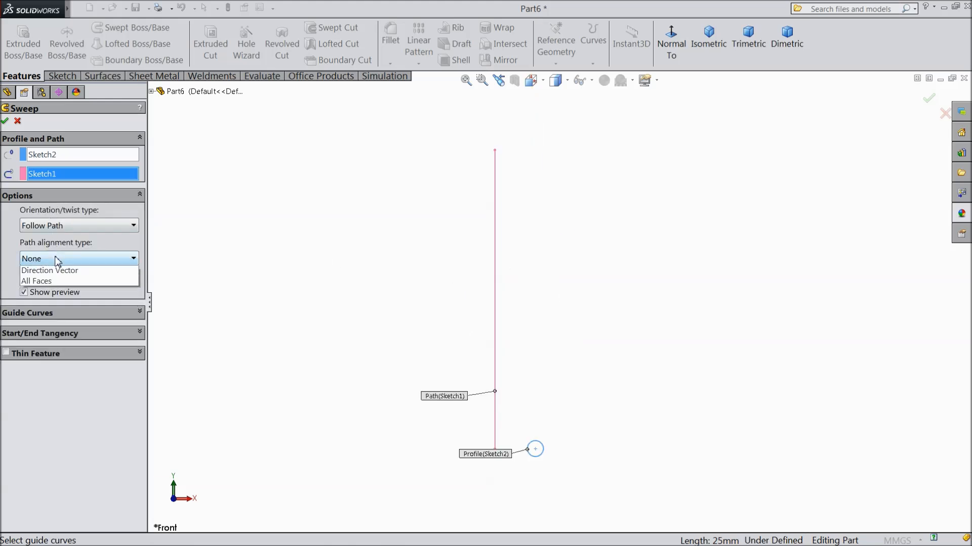
pyautogui.click(46, 228)
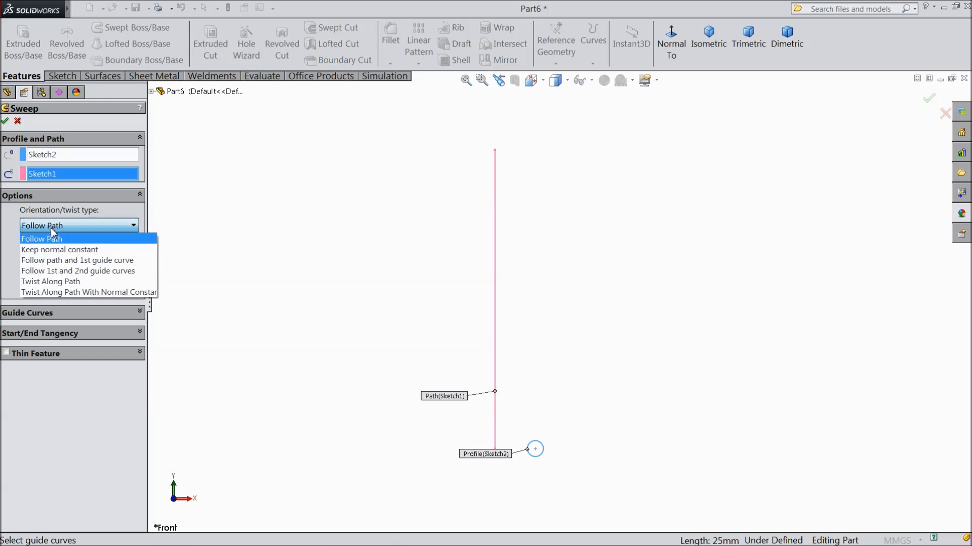
pyautogui.click(61, 283)
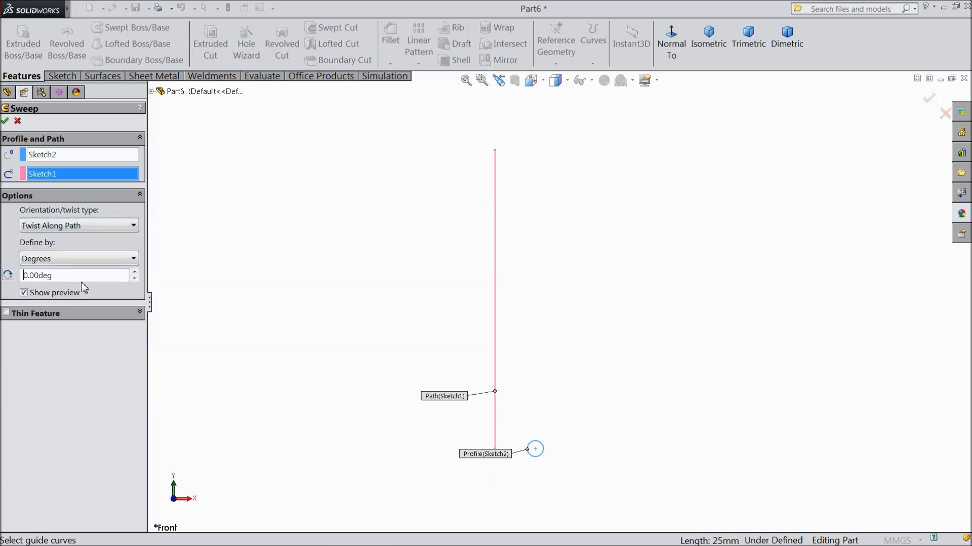
pyautogui.click(55, 263)
pyautogui.click(42, 297)
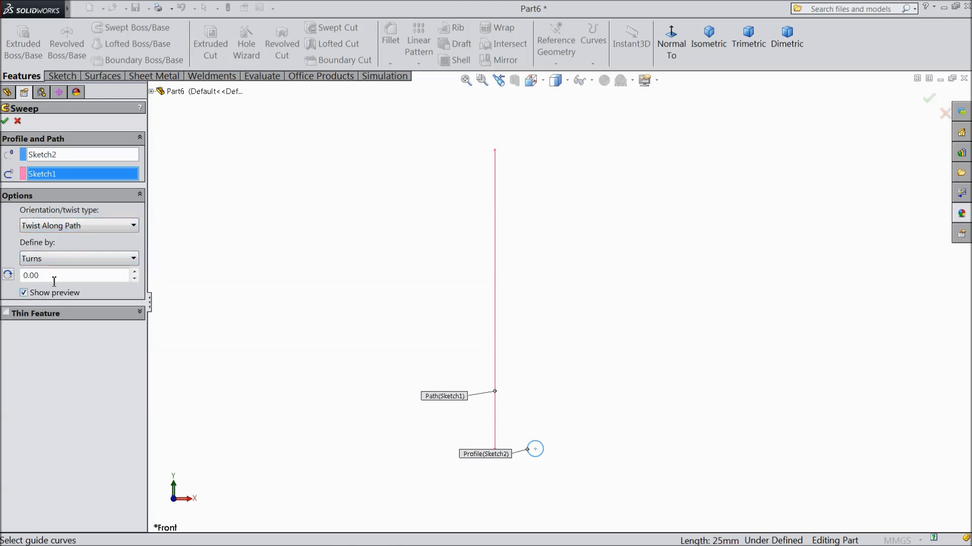
pyautogui.write('10')
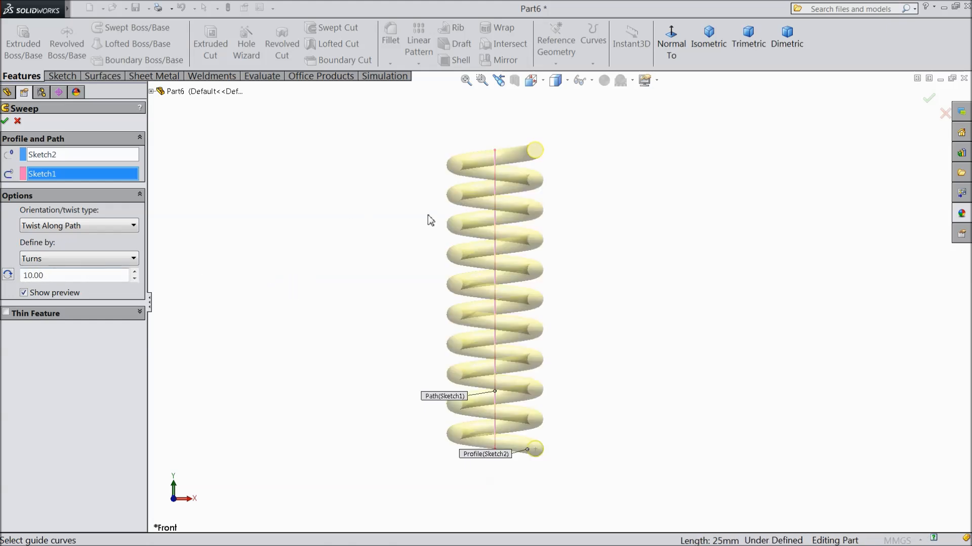
pyautogui.scroll(-2, 563, 255)
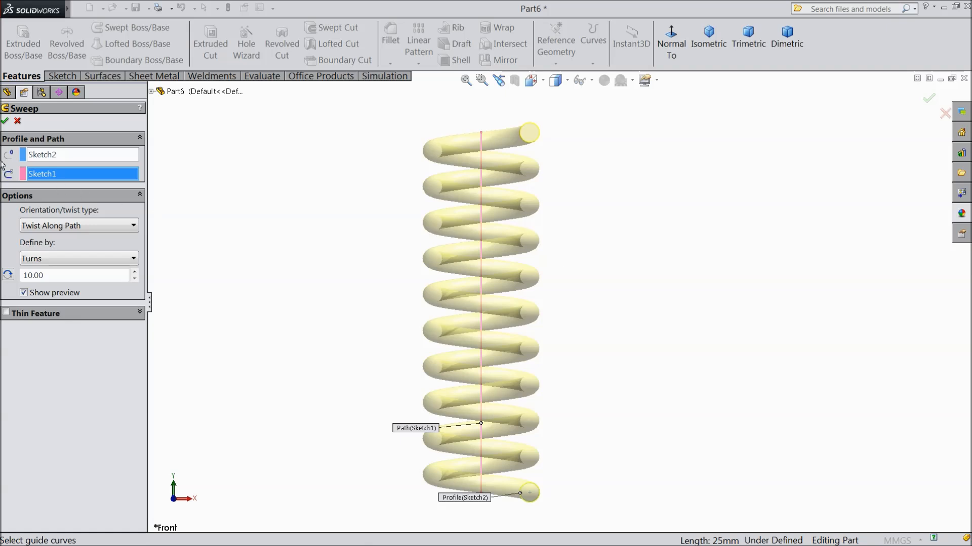
pyautogui.click(5, 123)
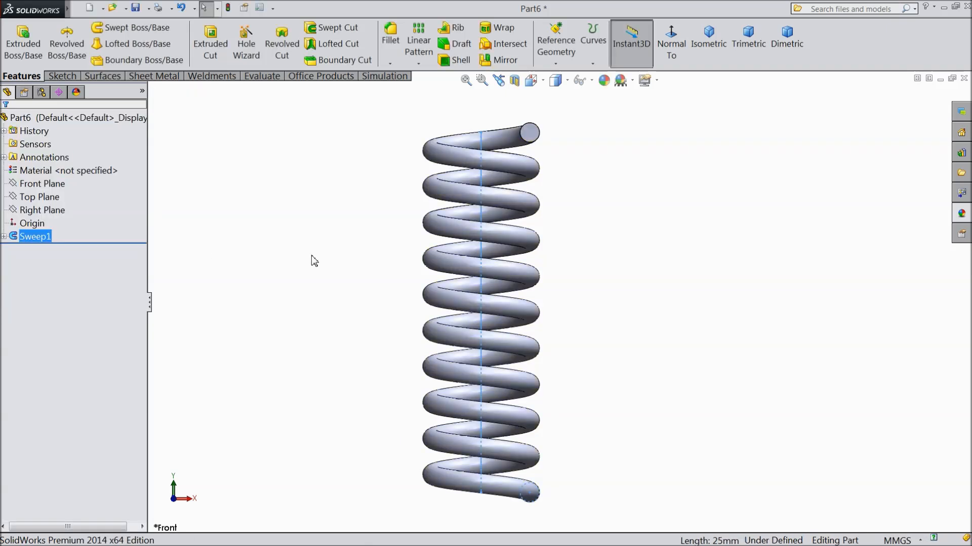
# Switch on RealView shading and give the spring a light blue appearance
pyautogui.click(656, 80)
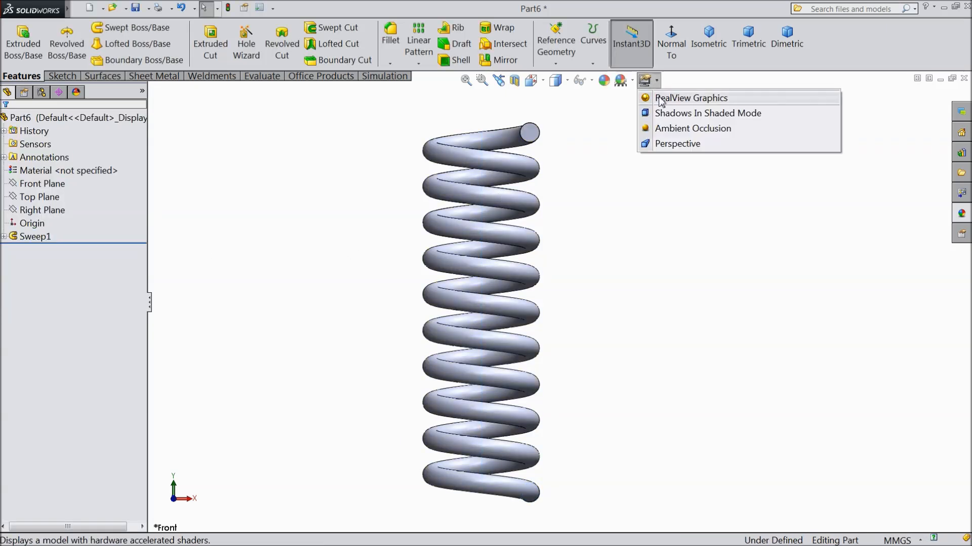
pyautogui.click(658, 97)
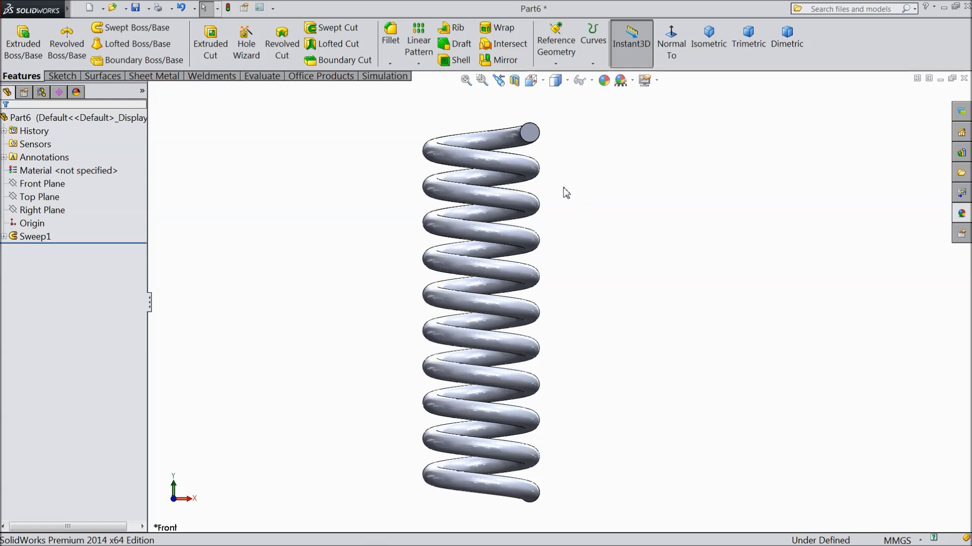
pyautogui.click(604, 81)
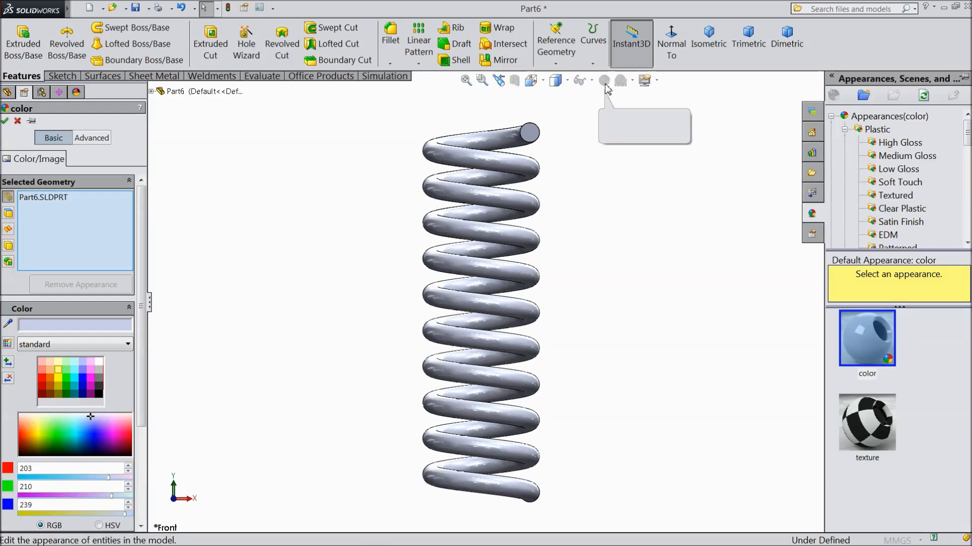
pyautogui.click(657, 80)
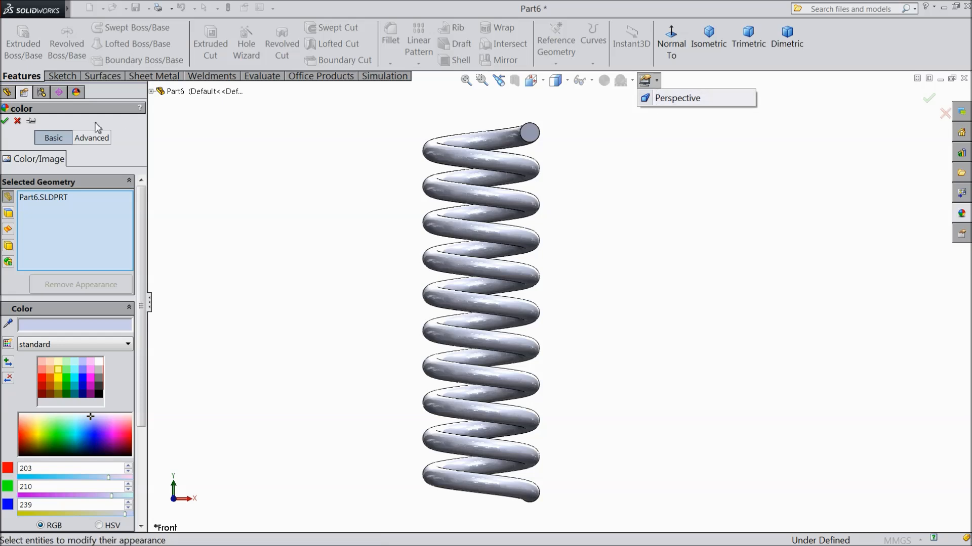
pyautogui.click(41, 371)
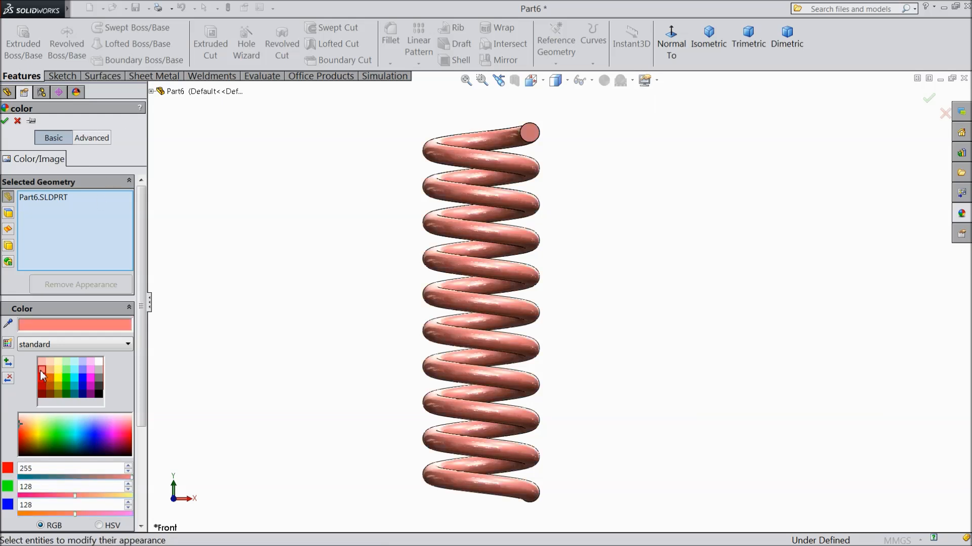
pyautogui.click(83, 374)
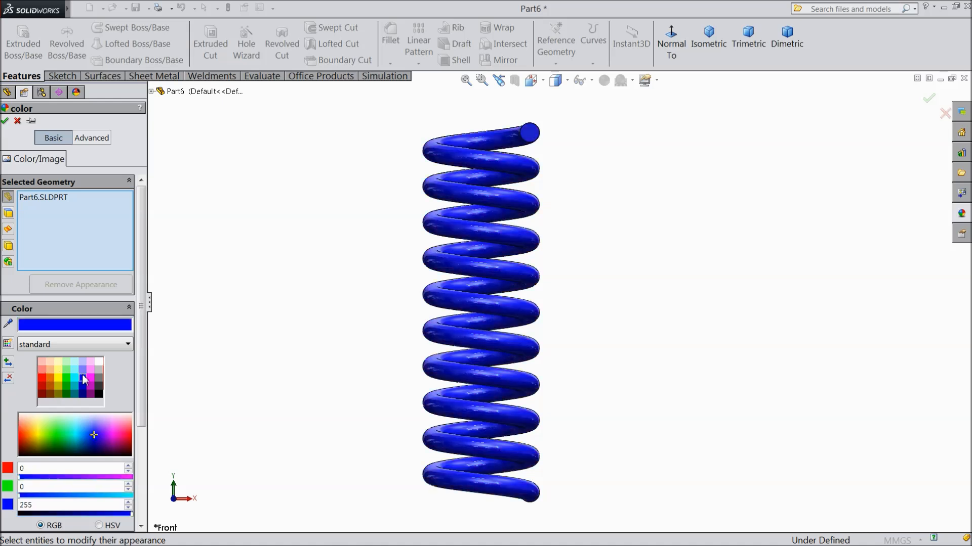
pyautogui.click(83, 370)
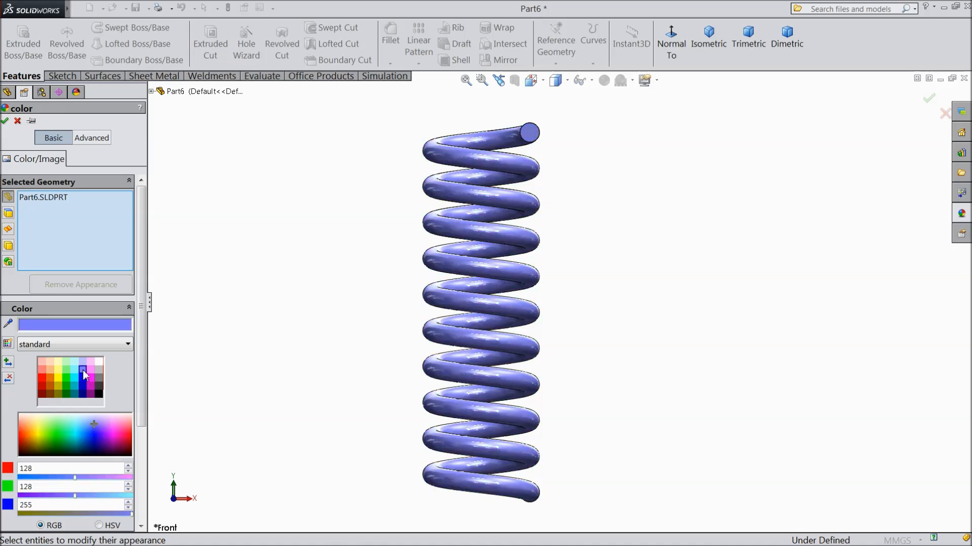
pyautogui.click(5, 122)
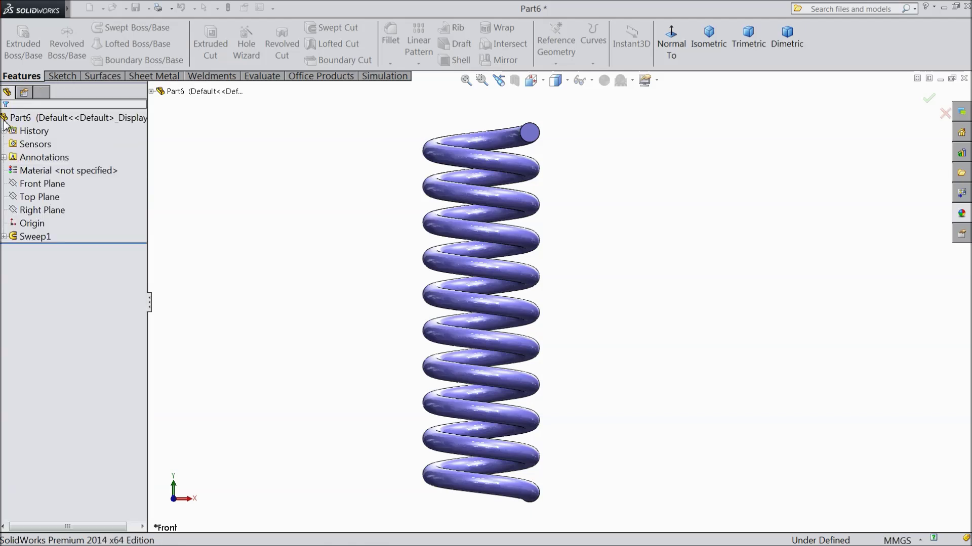
# Toggle realistic shading and orbit the spring to a tilted 3D view
pyautogui.click(656, 80)
pyautogui.click(651, 99)
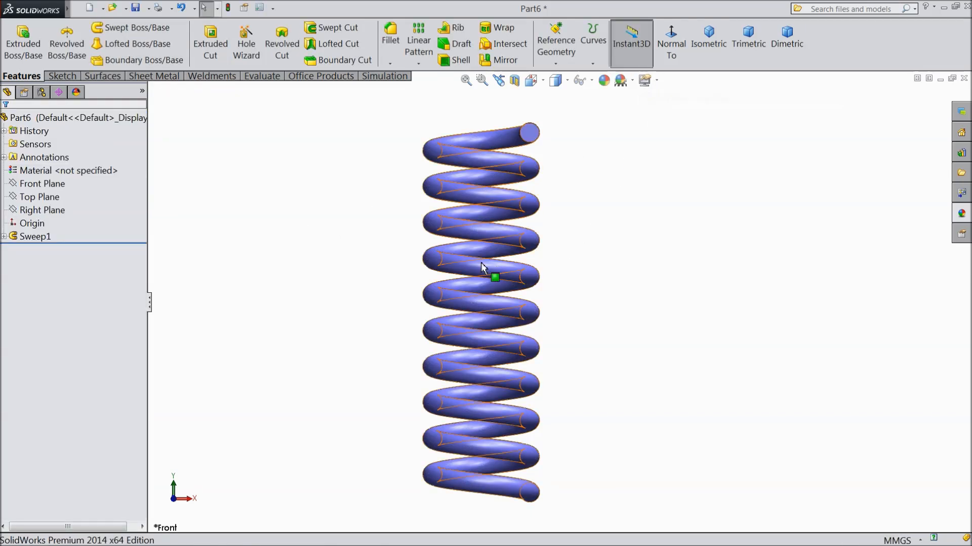
pyautogui.moveTo(590, 228)
pyautogui.mouseDown(button='middle')
pyautogui.moveTo(653, 252)
pyautogui.moveTo(553, 251)
pyautogui.mouseUp(button='middle')
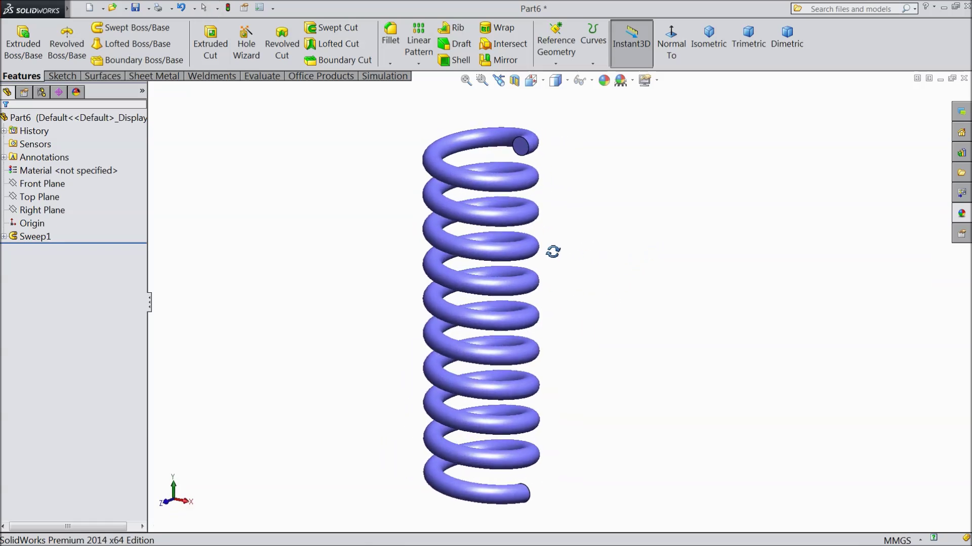
# Save the spring part as part2
pyautogui.click(135, 9)
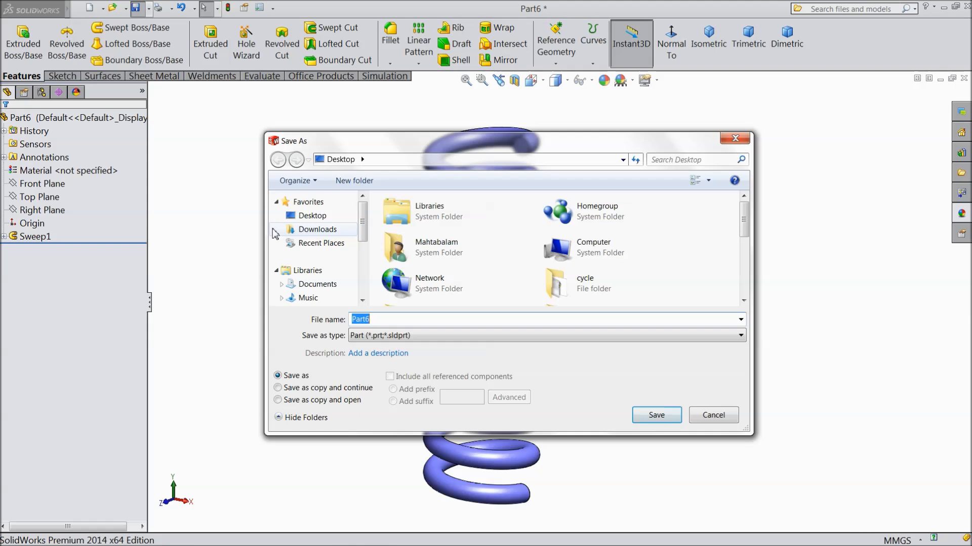
pyautogui.write('part')
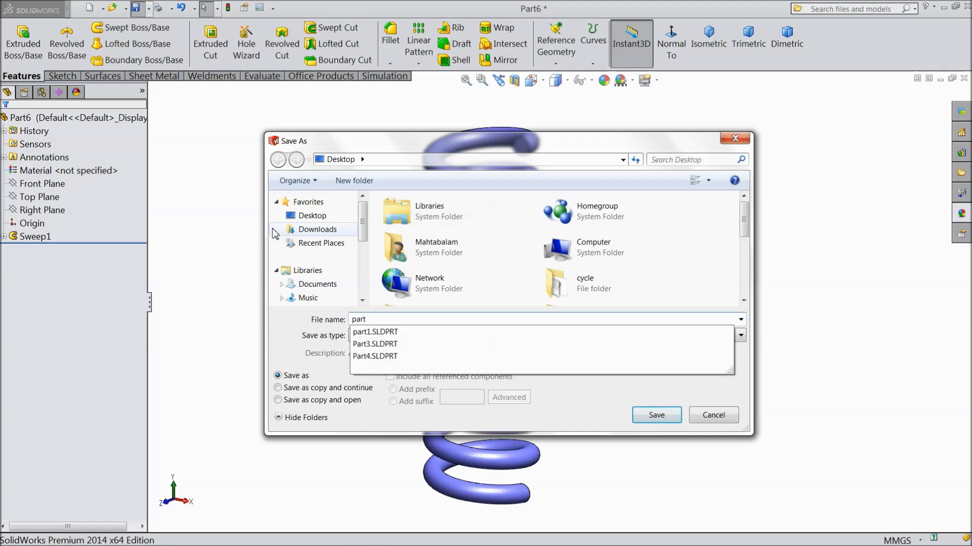
pyautogui.write('2')
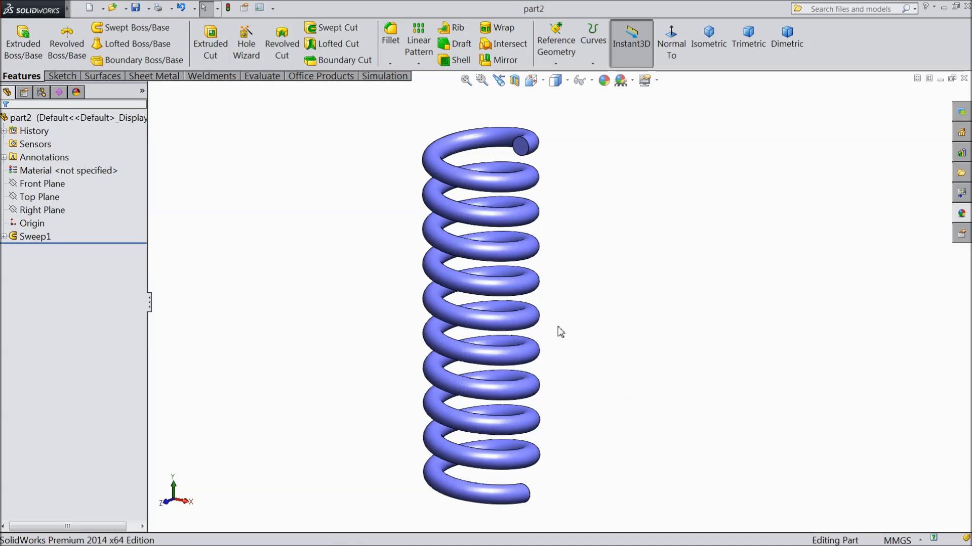
# Create a new empty assembly document
pyautogui.click(90, 7)
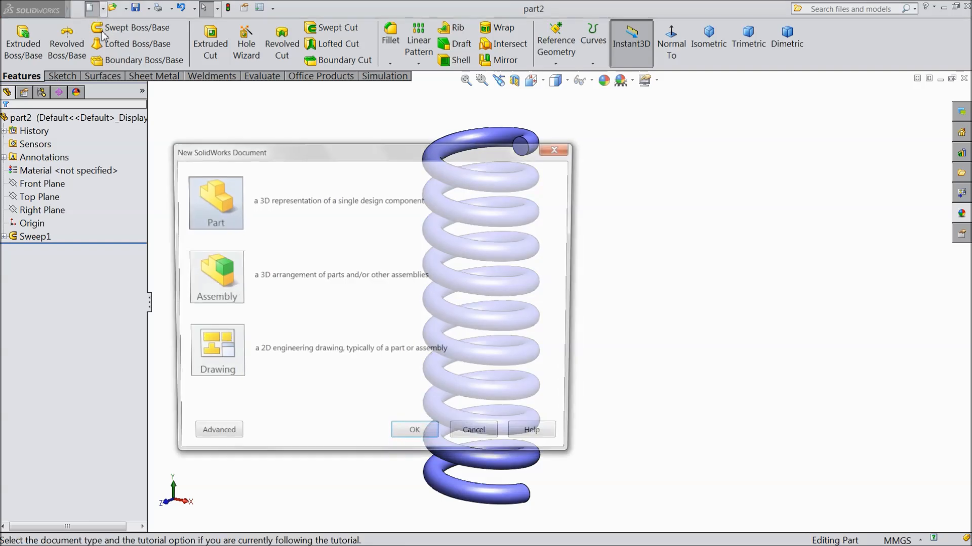
pyautogui.click(215, 296)
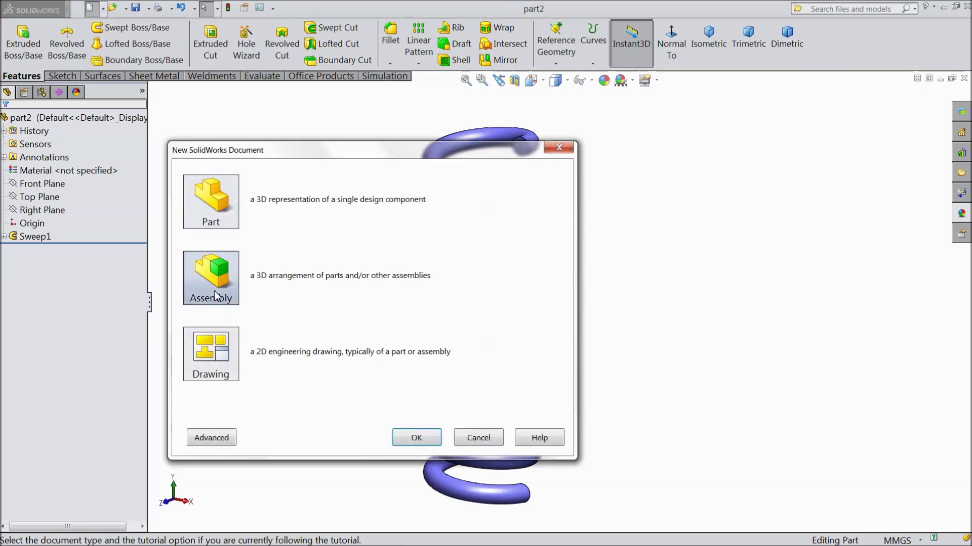
pyautogui.click(413, 438)
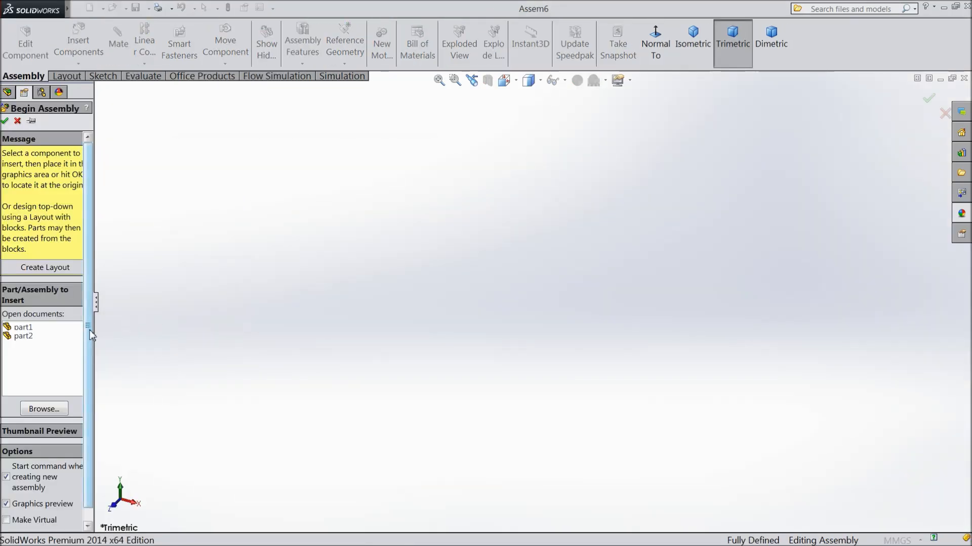
pyautogui.moveTo(93, 330); pyautogui.dragTo(133, 334)
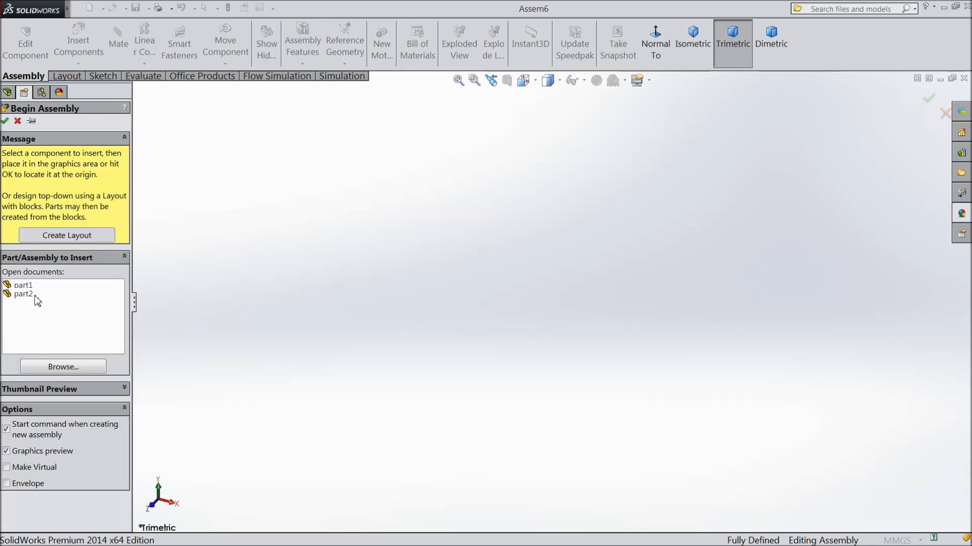
# Insert the washer part1 from open documents and apply the Plain White scene
pyautogui.click(32, 289)
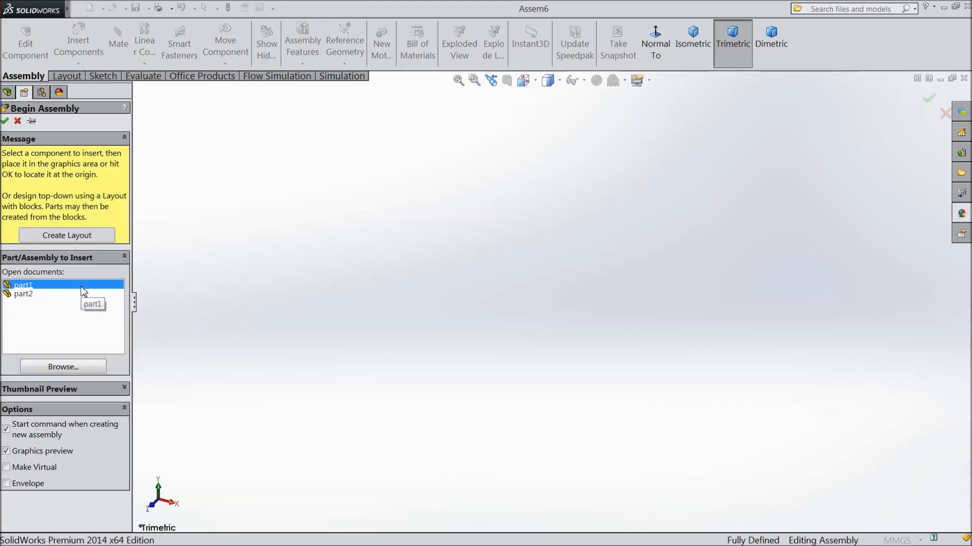
pyautogui.click(59, 292)
pyautogui.click(540, 352)
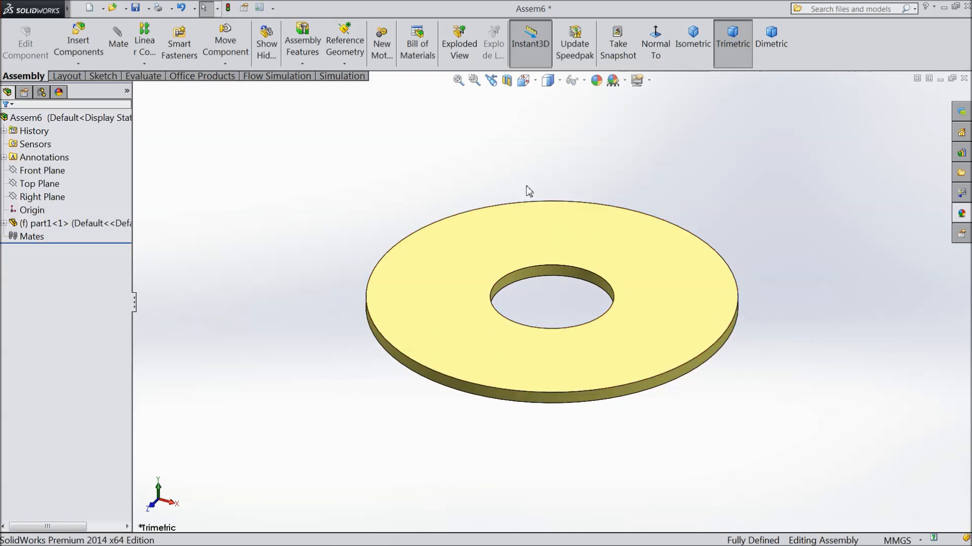
pyautogui.click(614, 81)
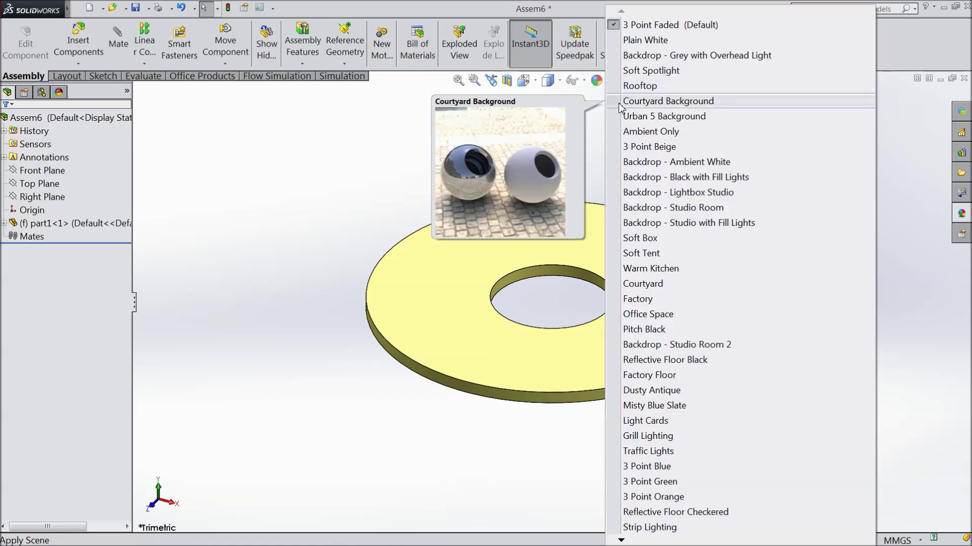
pyautogui.click(641, 39)
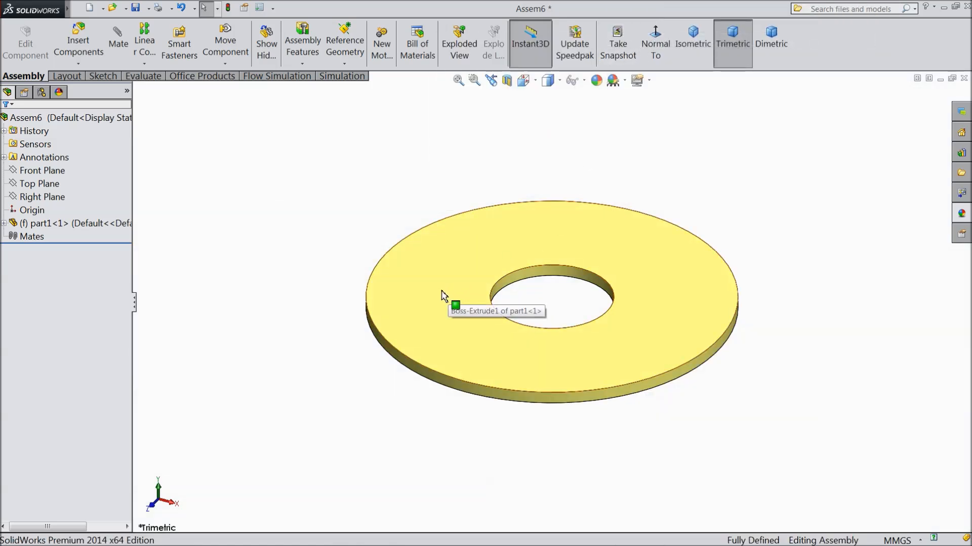
# Place a second copy of the washer and begin a mate between the two washers
pyautogui.keyDown('ctrl'); pyautogui.moveTo(442, 295); pyautogui.dragTo(276, 297); pyautogui.keyUp('ctrl')
pyautogui.scroll(-3, 368, 288)
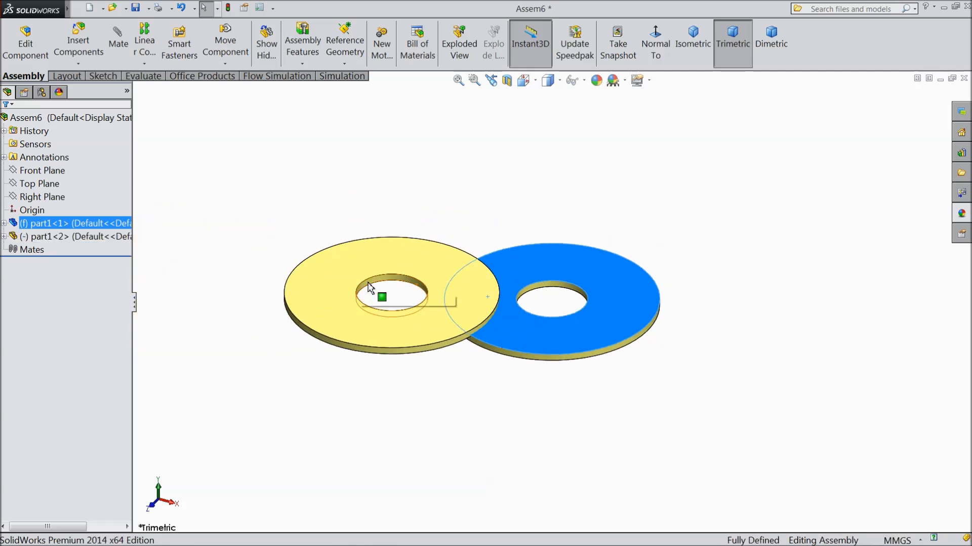
pyautogui.click(118, 42)
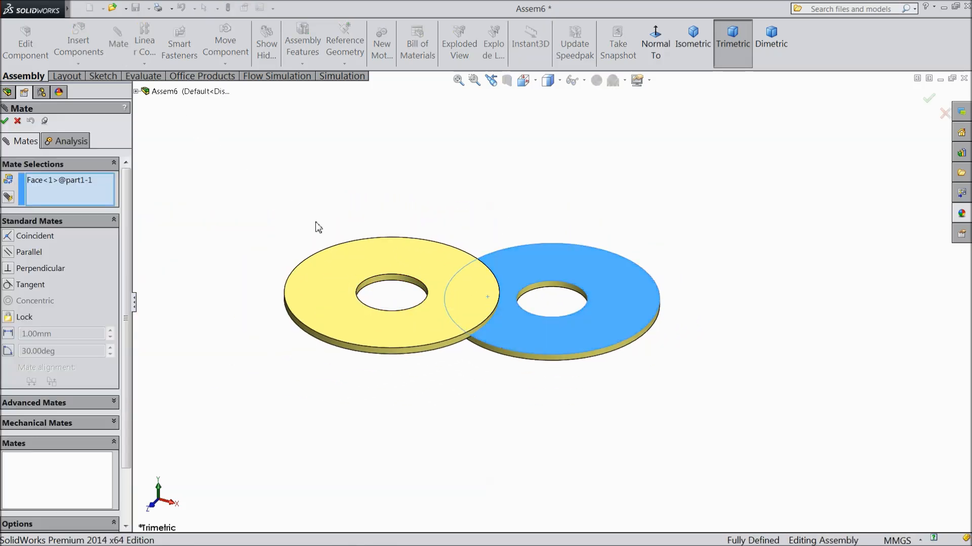
# Mate the two washers concentric and pull the top washer off the lower one
pyautogui.rightClick(97, 195)
pyautogui.click(152, 200)
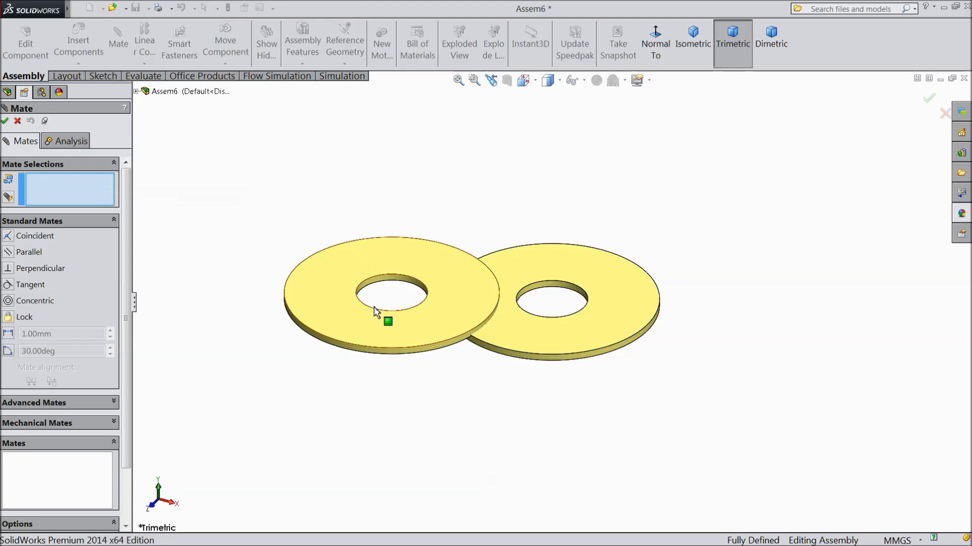
pyautogui.click(430, 355)
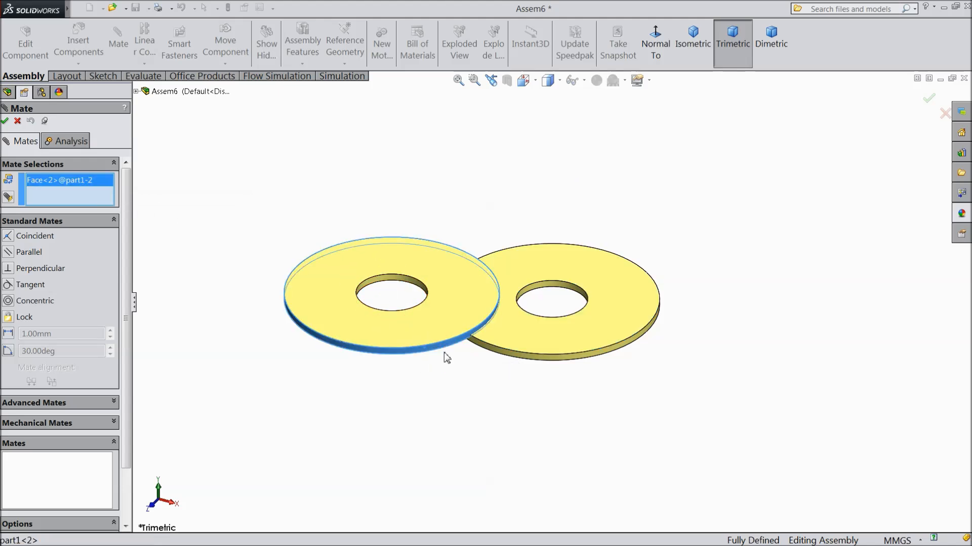
pyautogui.click(558, 364)
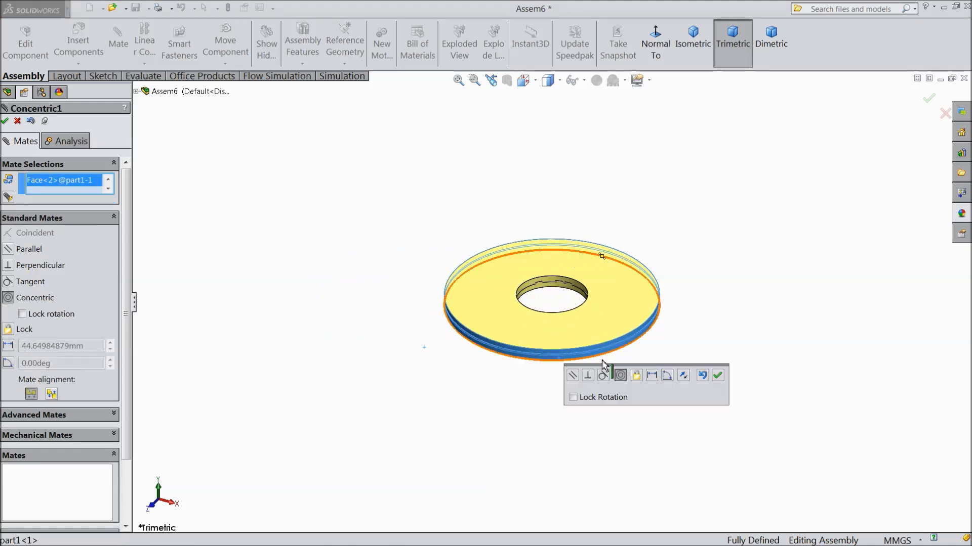
pyautogui.click(720, 377)
pyautogui.moveTo(633, 355); pyautogui.dragTo(601, 190)
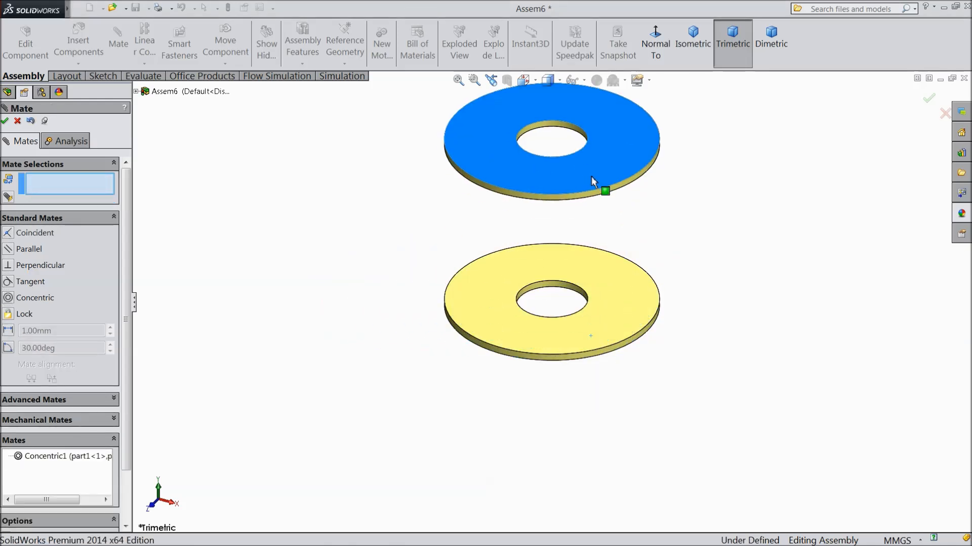
# Add a 185 mm distance mate between the washer faces and finish mating
pyautogui.click(490, 296)
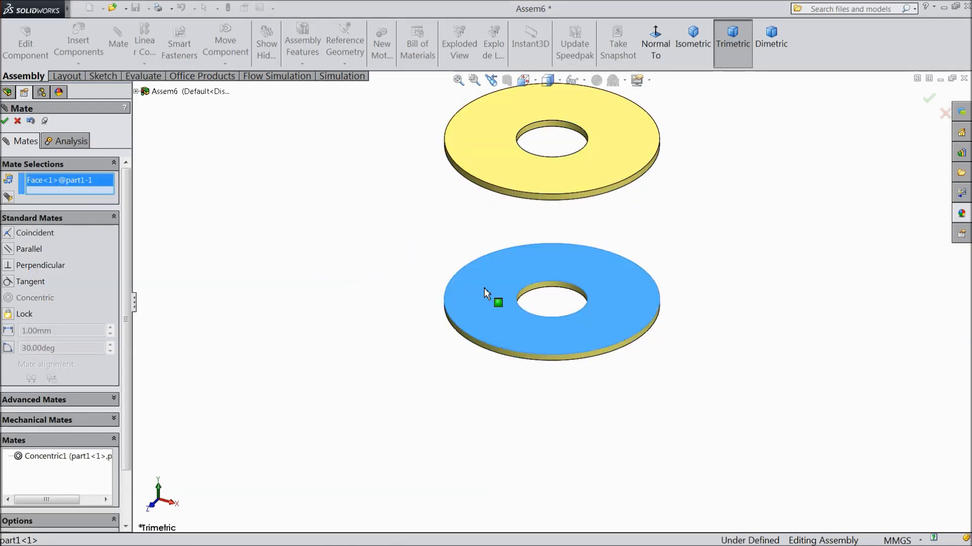
pyautogui.moveTo(491, 296)
pyautogui.mouseDown(button='middle')
pyautogui.moveTo(403, 173)
pyautogui.moveTo(461, 156)
pyautogui.mouseUp(button='middle')
pyautogui.click(472, 149)
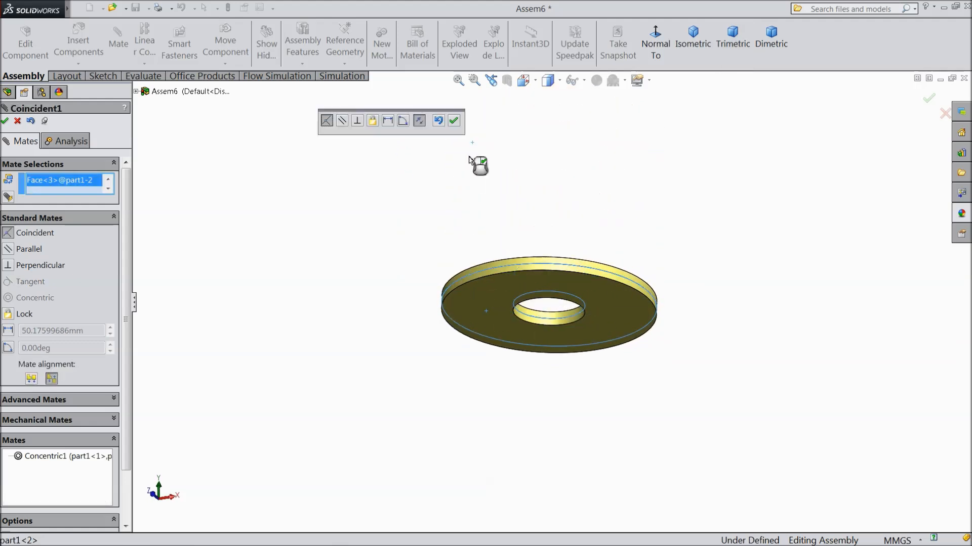
pyautogui.click(387, 121)
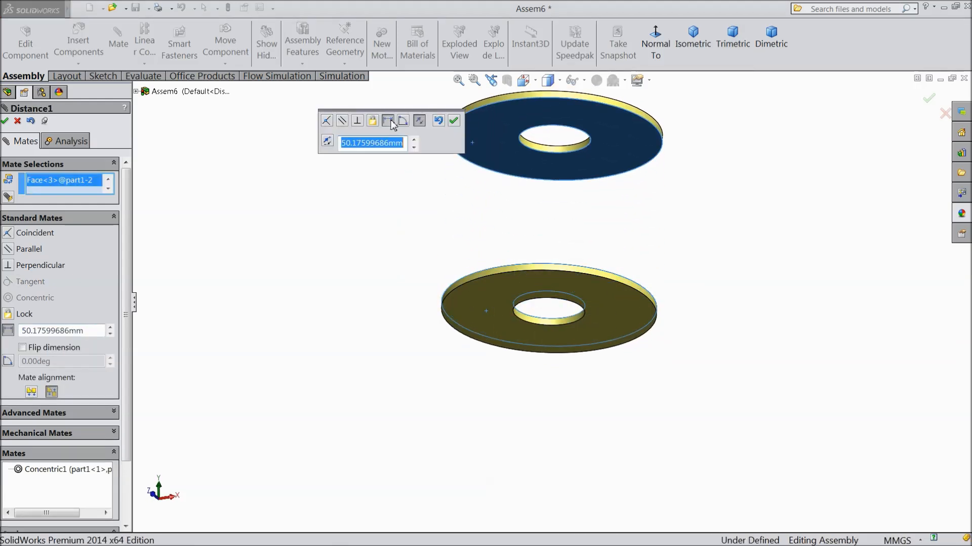
pyautogui.write('185')
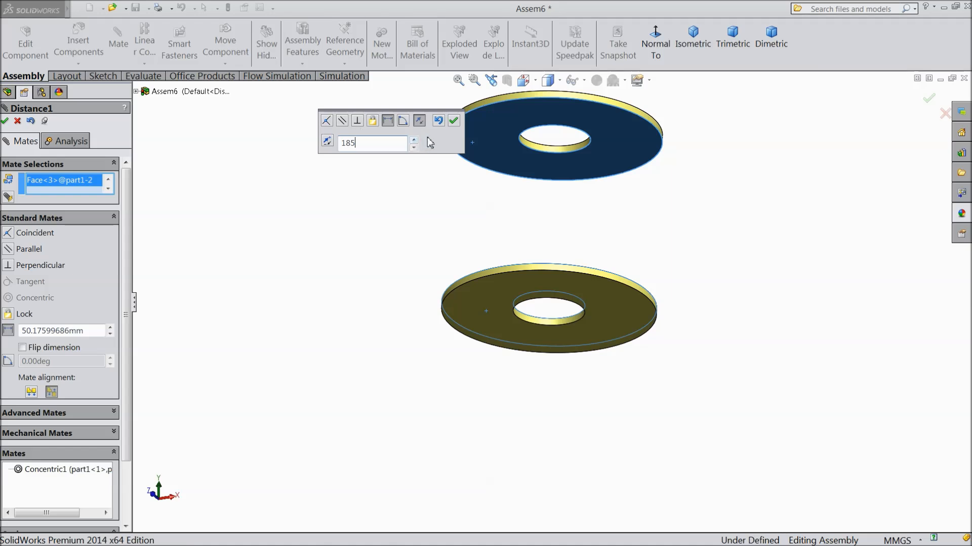
pyautogui.click(452, 122)
pyautogui.scroll(5, 438, 156)
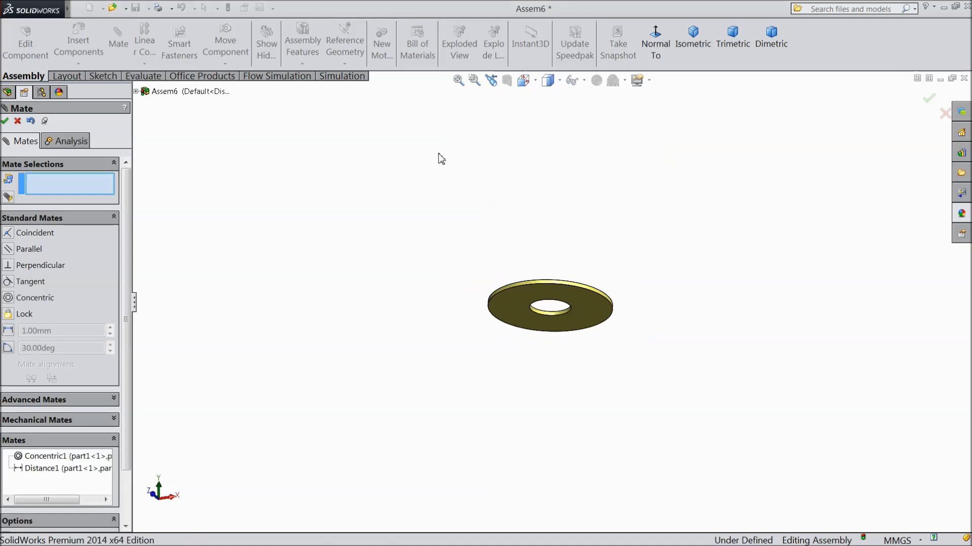
pyautogui.moveTo(439, 165)
pyautogui.mouseDown(button='middle')
pyautogui.moveTo(460, 162)
pyautogui.moveTo(436, 265)
pyautogui.moveTo(451, 269)
pyautogui.mouseUp(button='middle')
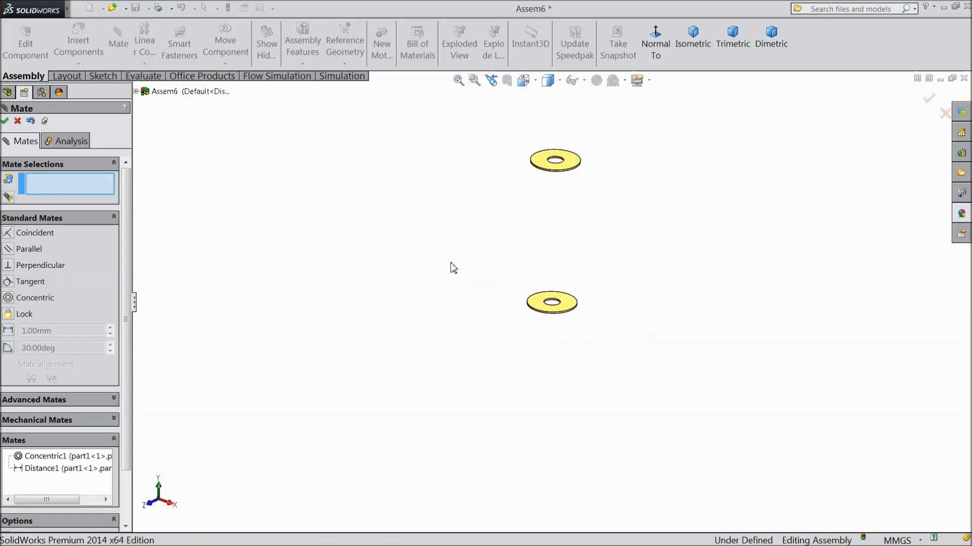
pyautogui.moveTo(584, 207); pyautogui.dragTo(554, 214, button='middle')
pyautogui.click(7, 121)
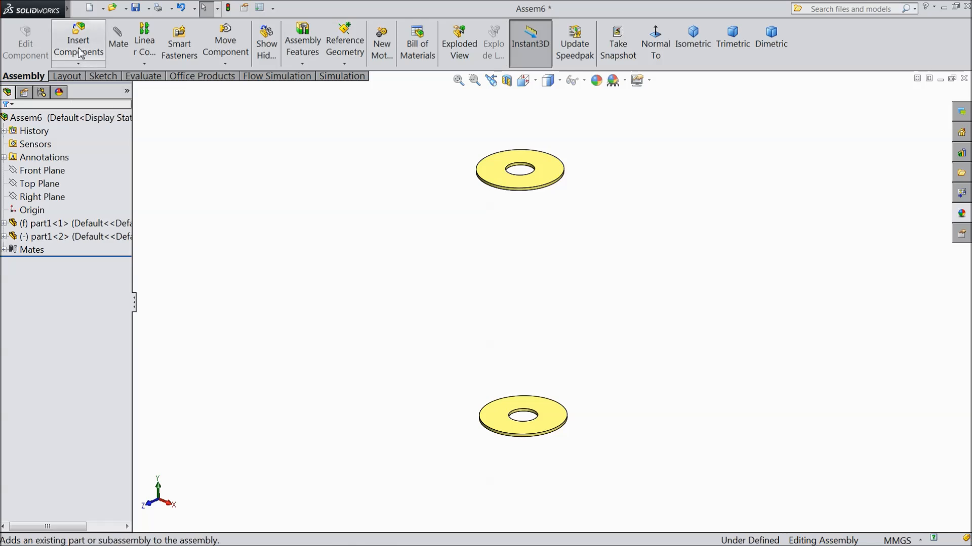
# Delete the Distance1 mate from the Mates folder, keeping only the concentric mate
pyautogui.click(4, 250)
pyautogui.click(50, 278)
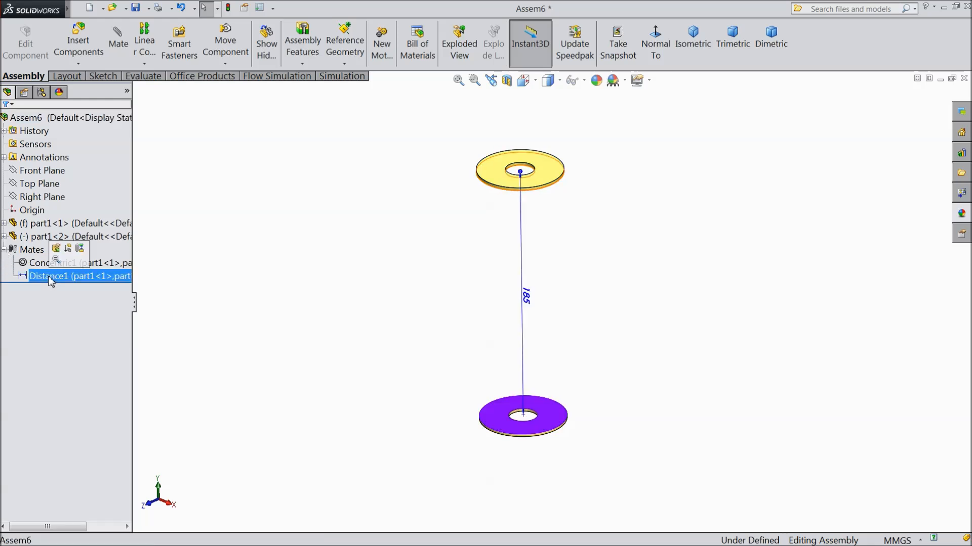
pyautogui.rightClick(50, 280)
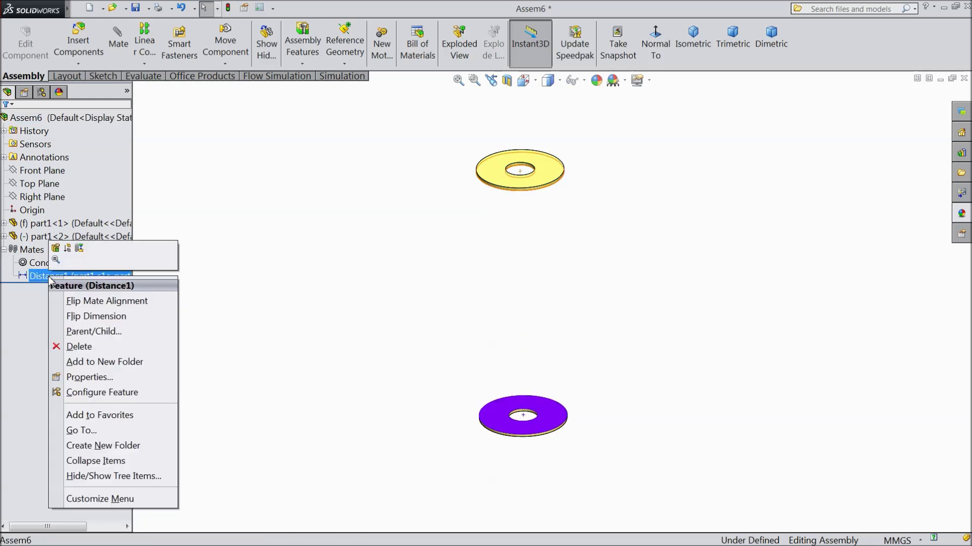
pyautogui.click(85, 347)
pyautogui.click(567, 199)
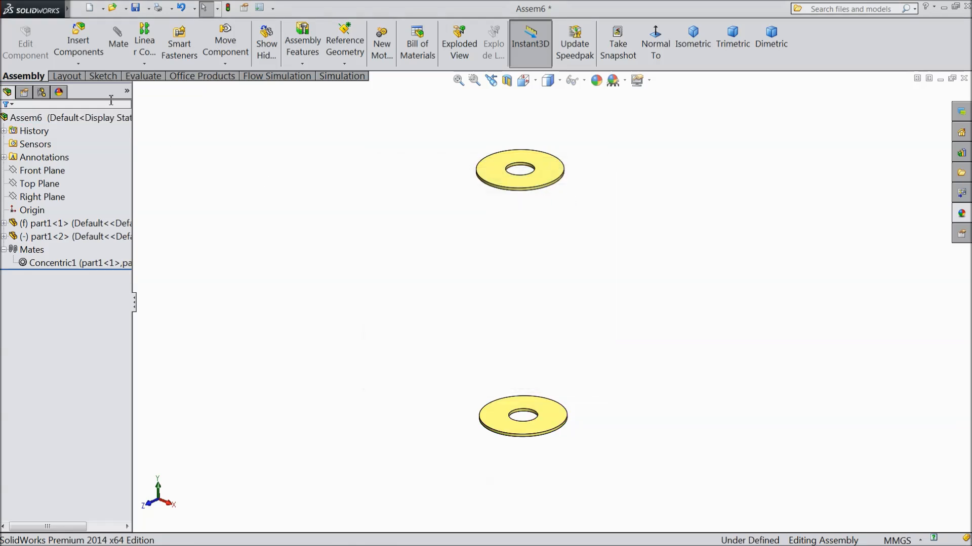
# Insert the spring part2 and place it beside the washers
pyautogui.click(79, 44)
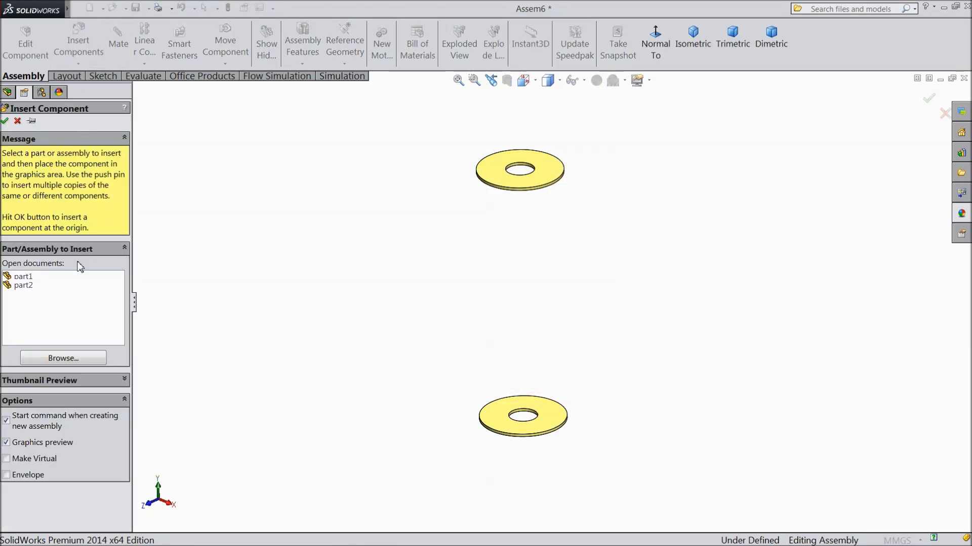
pyautogui.click(23, 285)
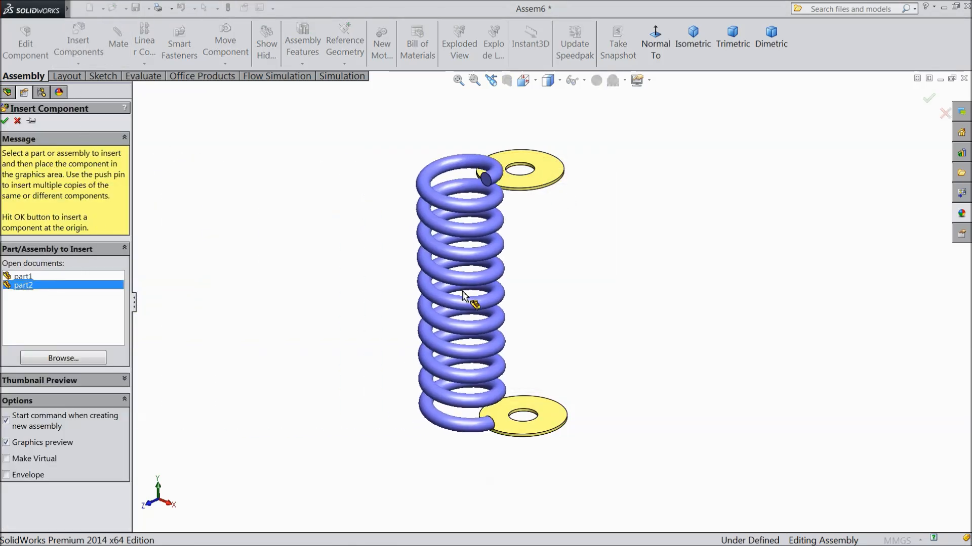
pyautogui.click(495, 287)
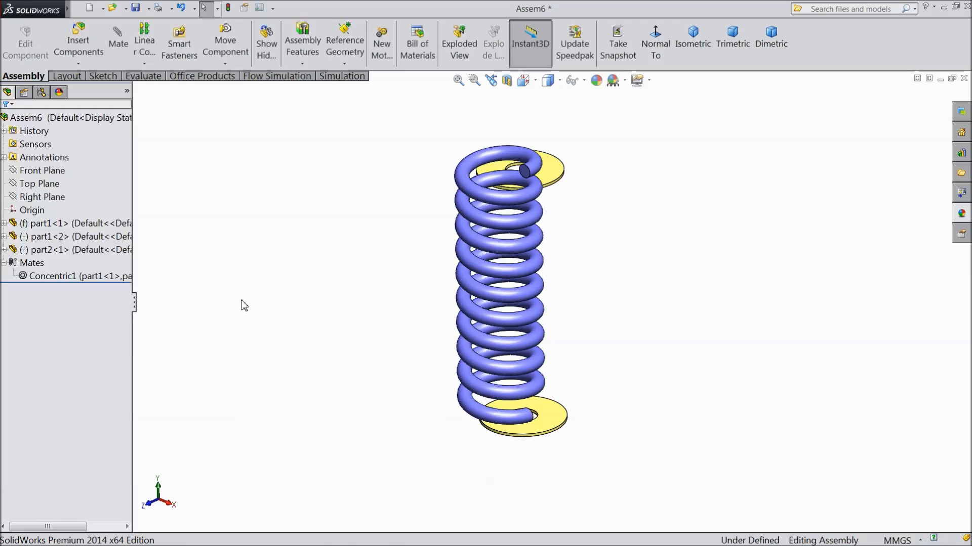
# Show Sketch1, the spring's centre-line under Sweep1, in the assembly
pyautogui.click(4, 250)
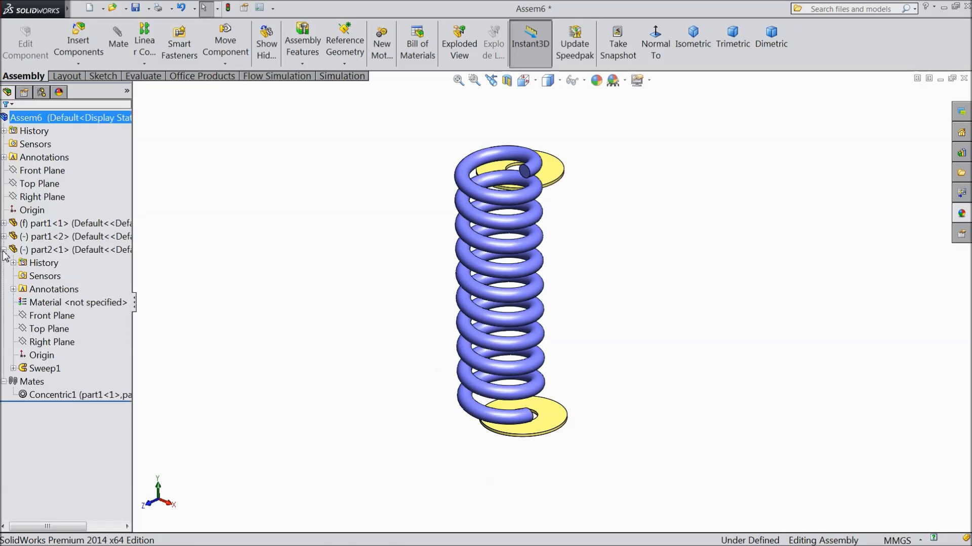
pyautogui.click(13, 368)
pyautogui.click(48, 394)
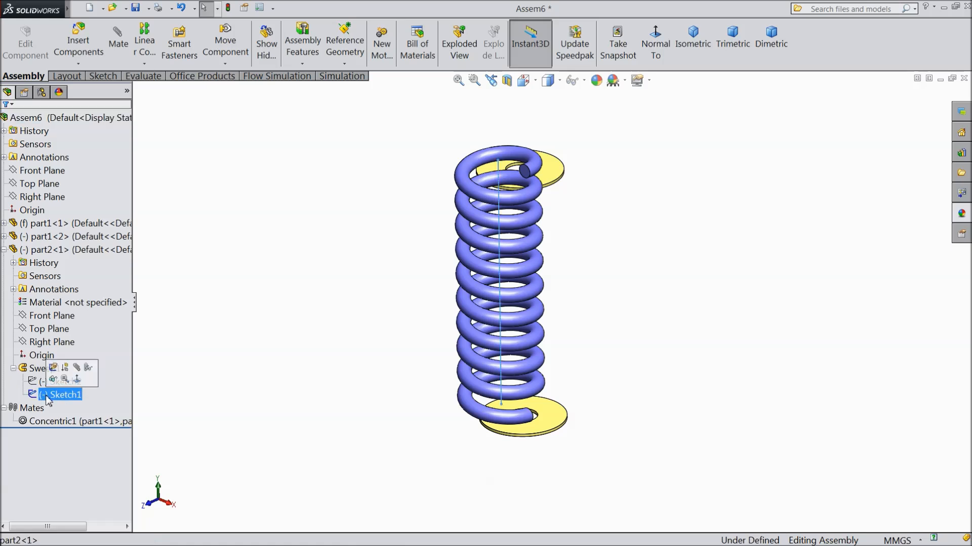
pyautogui.click(53, 381)
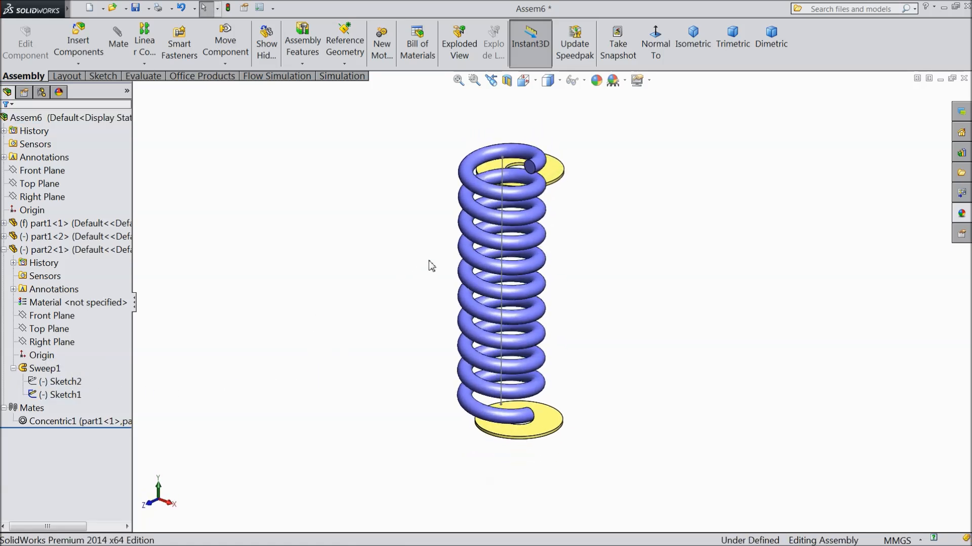
# Select the spring's axis line and begin a mate from it
pyautogui.moveTo(390, 315); pyautogui.dragTo(312, 300, button='middle')
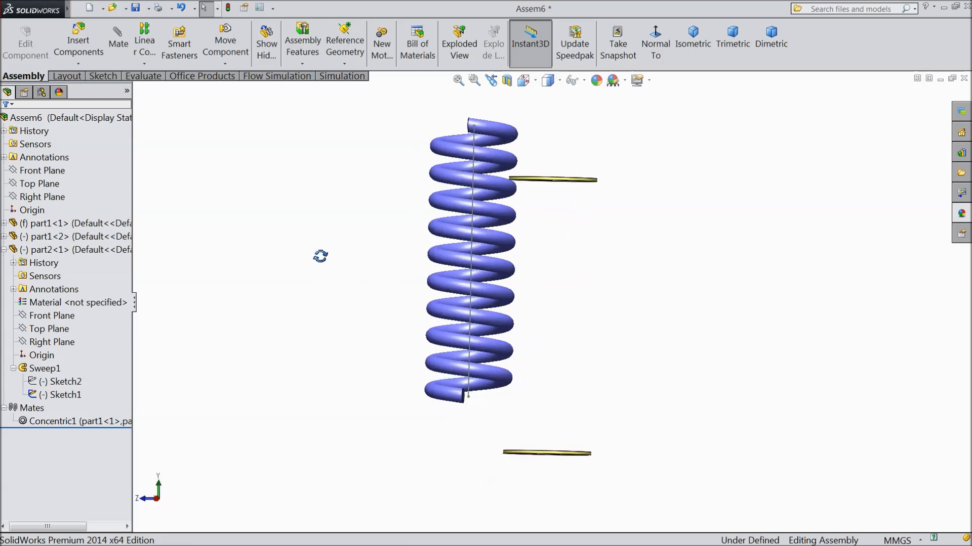
pyautogui.scroll(-2, 495, 345)
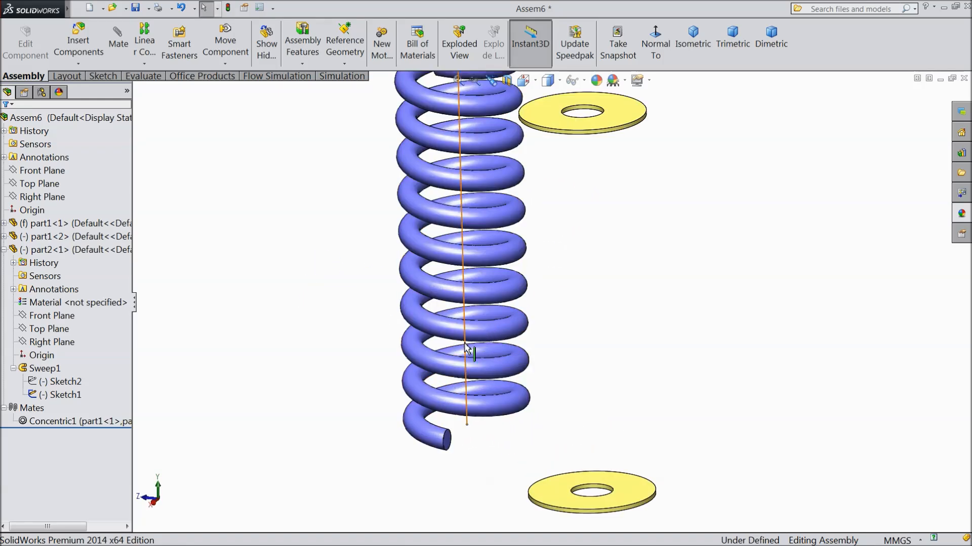
pyautogui.click(466, 349)
pyautogui.click(118, 43)
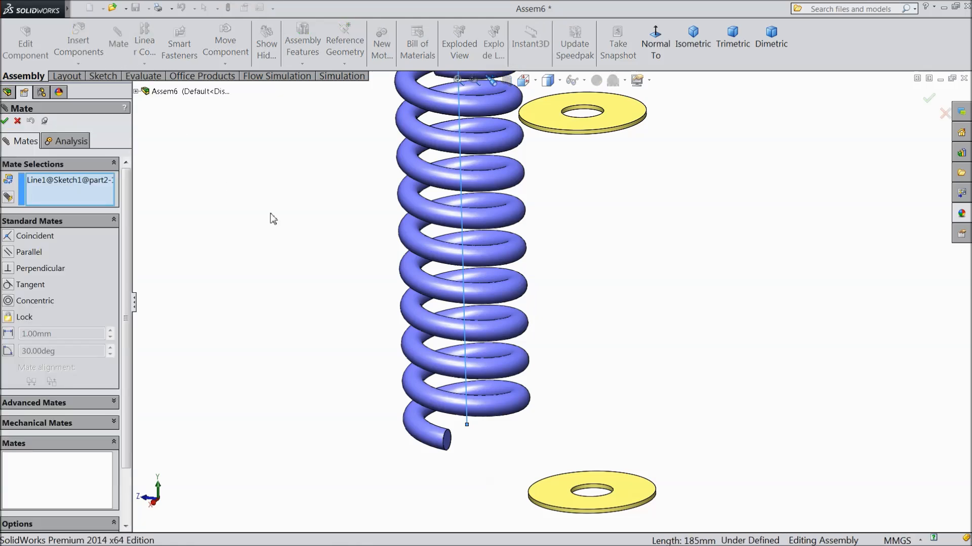
pyautogui.scroll(-2, 589, 523)
# Mate the spring's axis concentric with the lower washer's rim and drag the spring between the washers
pyautogui.click(591, 501)
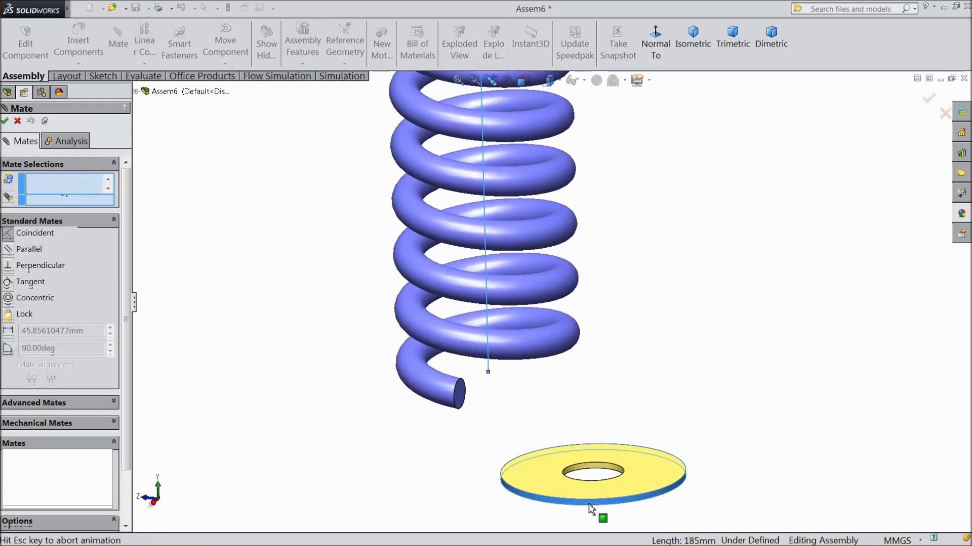
pyautogui.click(666, 515)
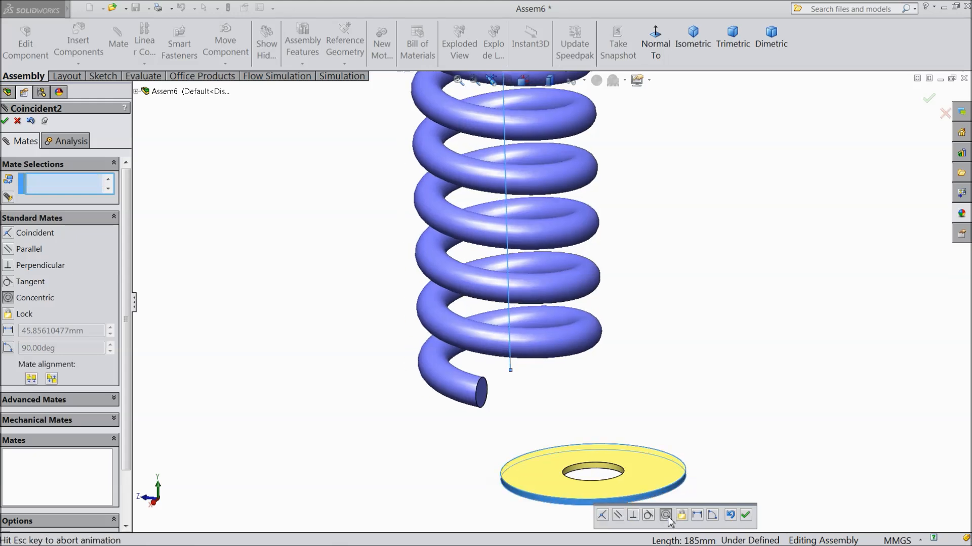
pyautogui.click(763, 499)
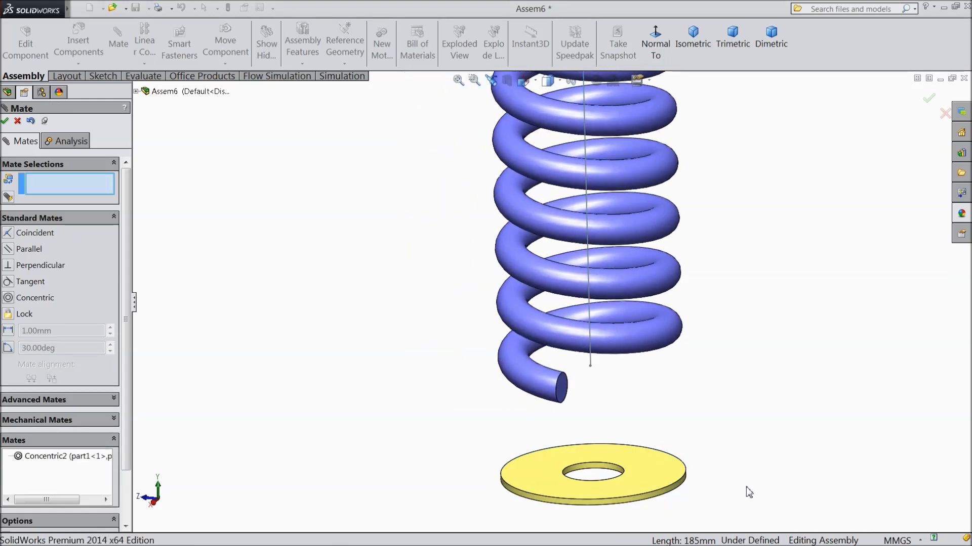
pyautogui.scroll(3, 701, 445)
pyautogui.scroll(2, 658, 412)
pyautogui.scroll(2, 604, 324)
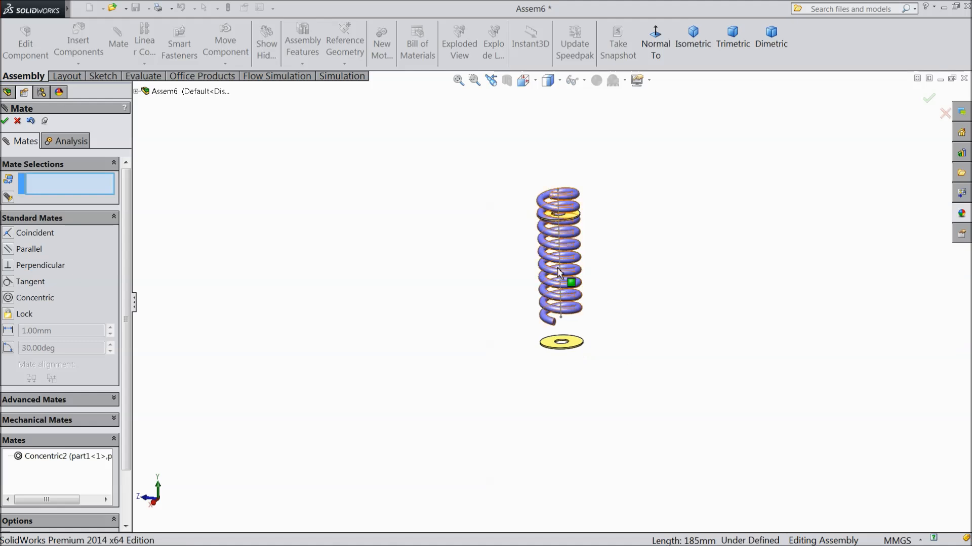
pyautogui.moveTo(577, 282); pyautogui.dragTo(582, 304)
pyautogui.scroll(-2, 588, 268)
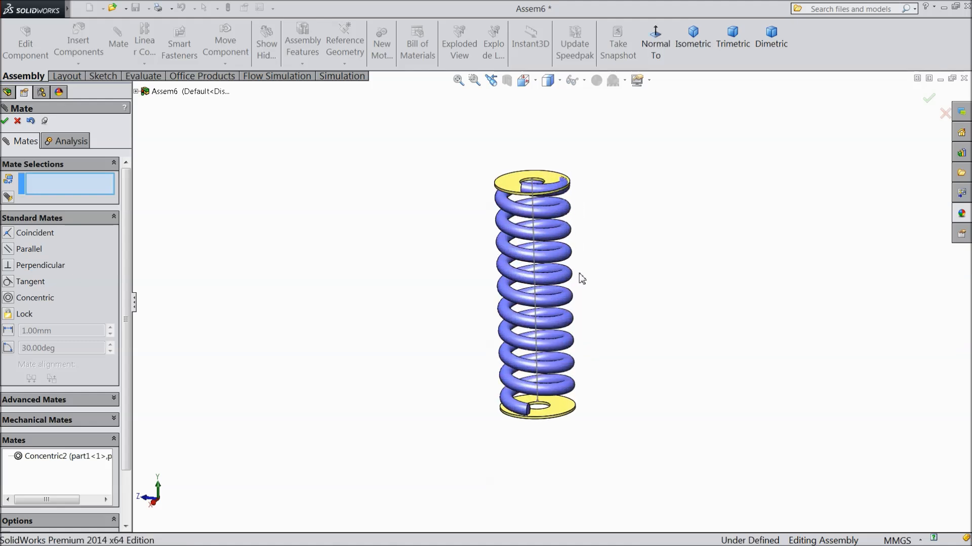
pyautogui.scroll(-2, 580, 276)
pyautogui.moveTo(592, 302)
pyautogui.mouseDown(button='middle')
pyautogui.moveTo(597, 241)
pyautogui.moveTo(586, 286)
pyautogui.mouseUp(button='middle')
# Finish mating and start in-context editing of the spring's axis sketch
pyautogui.click(4, 122)
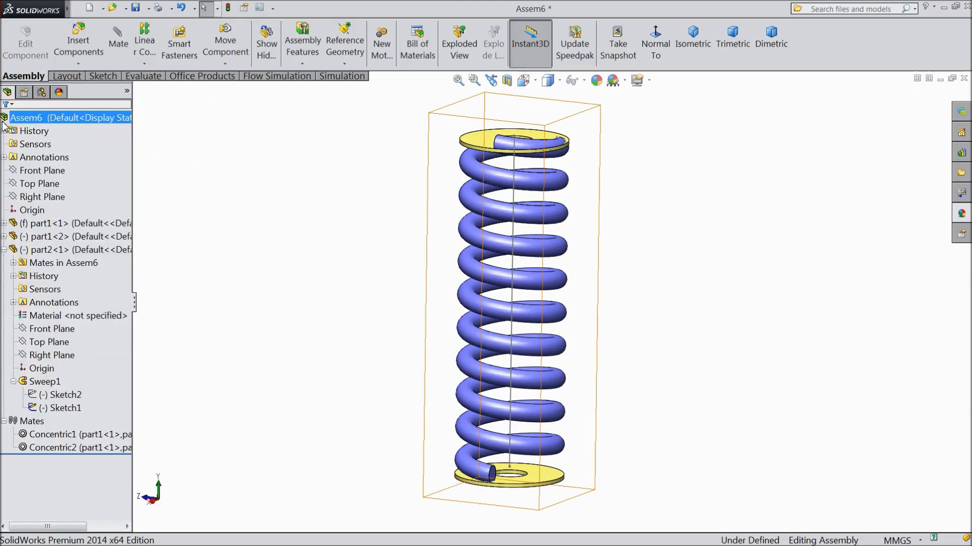
pyautogui.moveTo(426, 388)
pyautogui.mouseDown(button='middle')
pyautogui.moveTo(415, 382)
pyautogui.moveTo(415, 393)
pyautogui.moveTo(373, 360)
pyautogui.moveTo(562, 503)
pyautogui.mouseUp(button='middle')
pyautogui.scroll(-2, 557, 466)
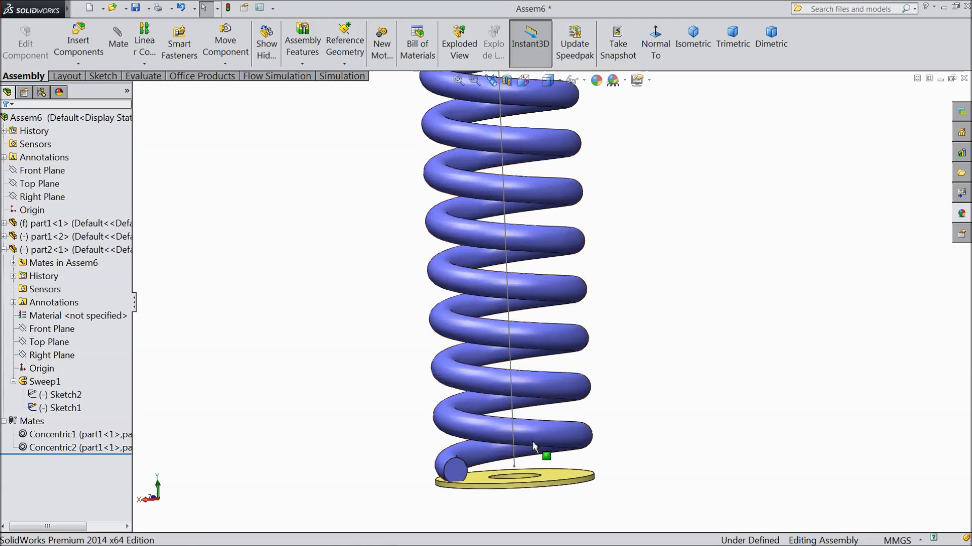
pyautogui.scroll(-2, 511, 412)
pyautogui.click(541, 386)
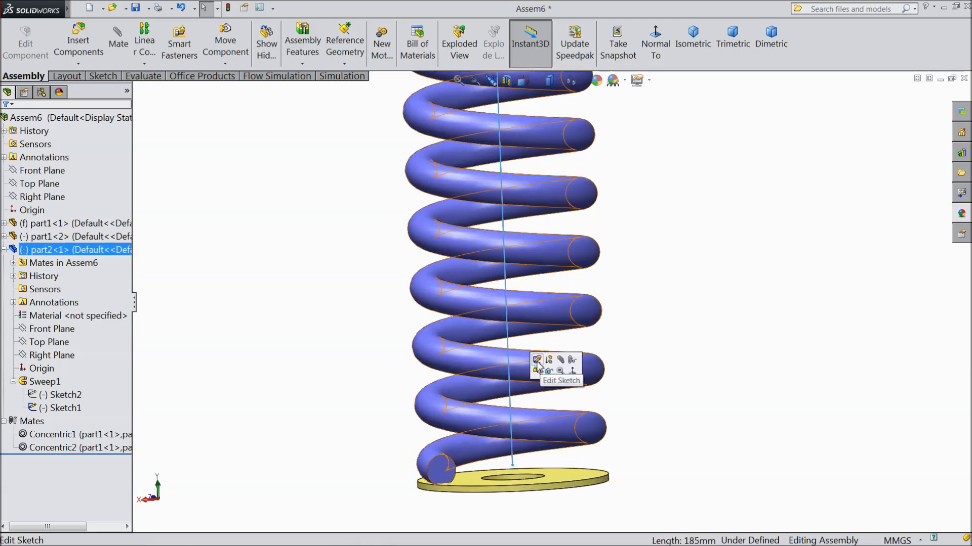
pyautogui.click(538, 362)
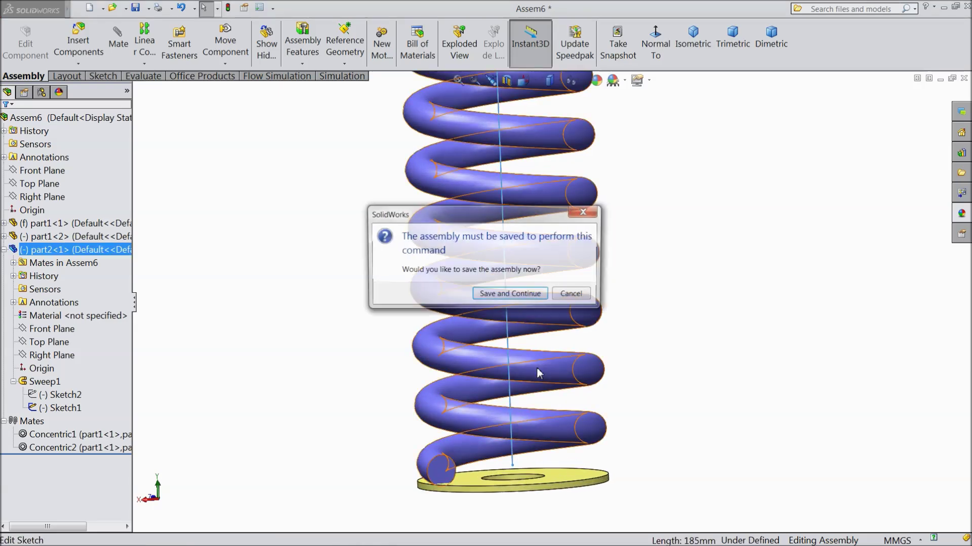
# Save the assembly under the name Assembly via the save prompt
pyautogui.click(495, 299)
pyautogui.click(420, 253)
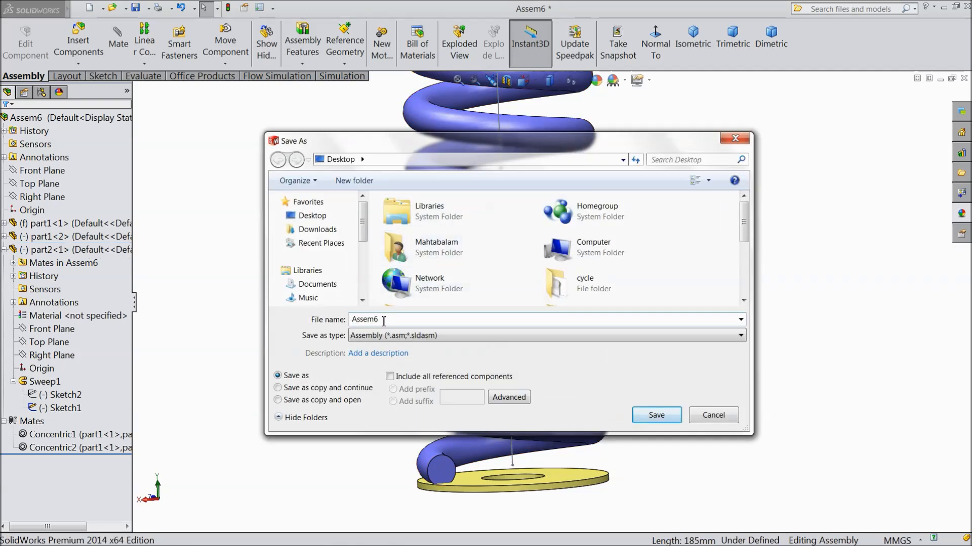
pyautogui.press('BackSpace')
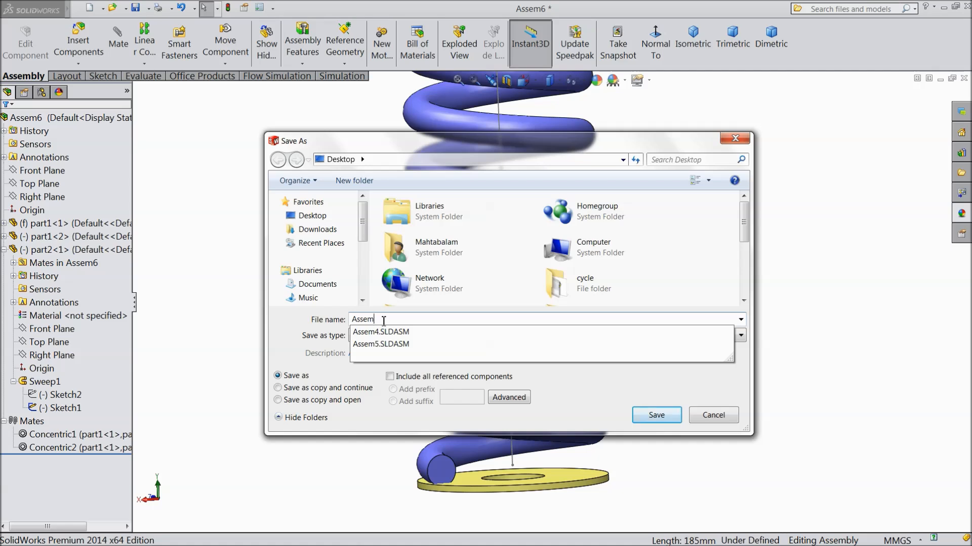
pyautogui.write('bly')
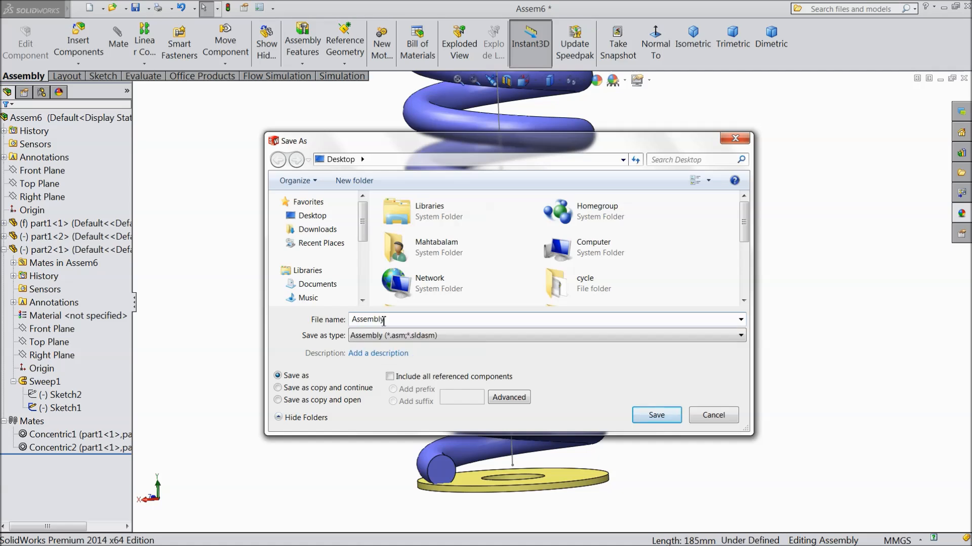
pyautogui.click(644, 421)
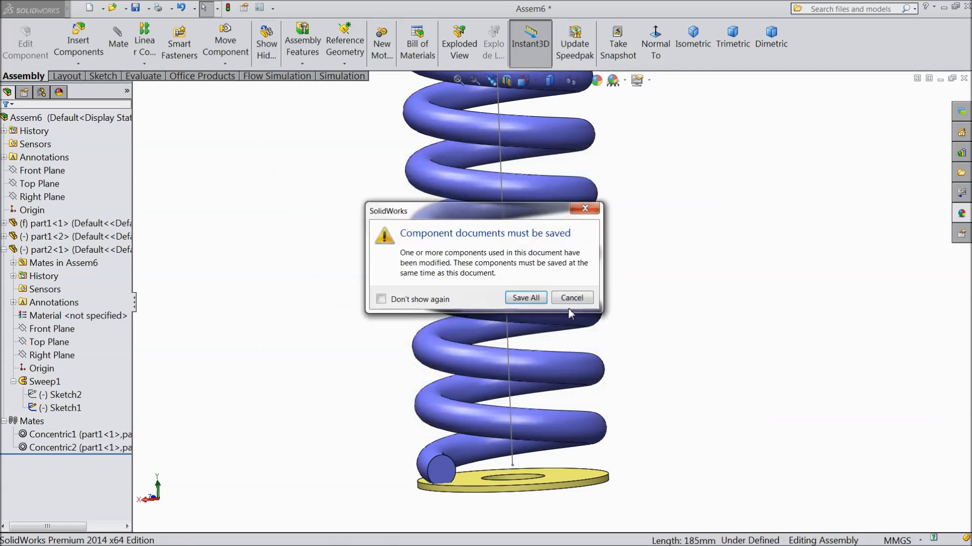
# Save all modified components and view the axis sketch normal to its plane
pyautogui.click(537, 299)
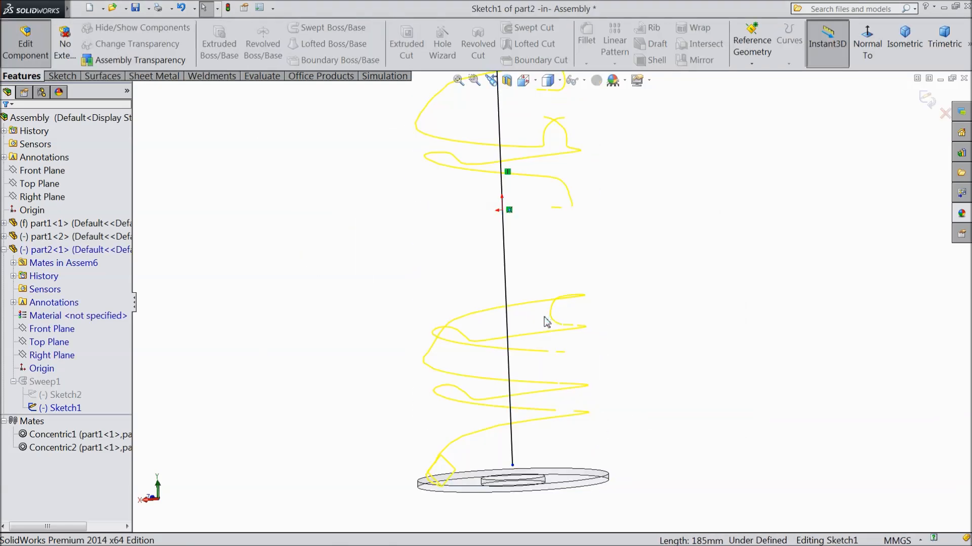
pyautogui.click(866, 58)
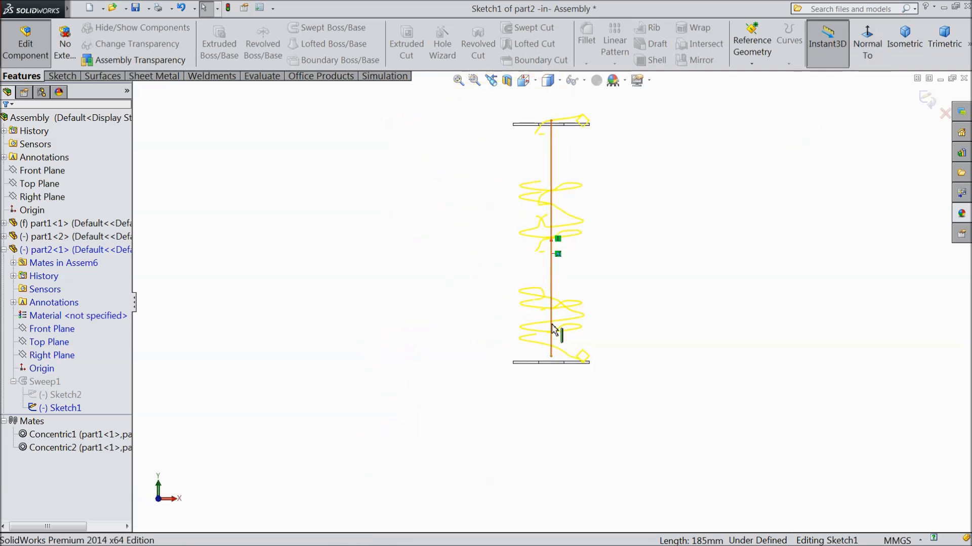
pyautogui.scroll(-3, 565, 351)
pyautogui.scroll(-2, 611, 387)
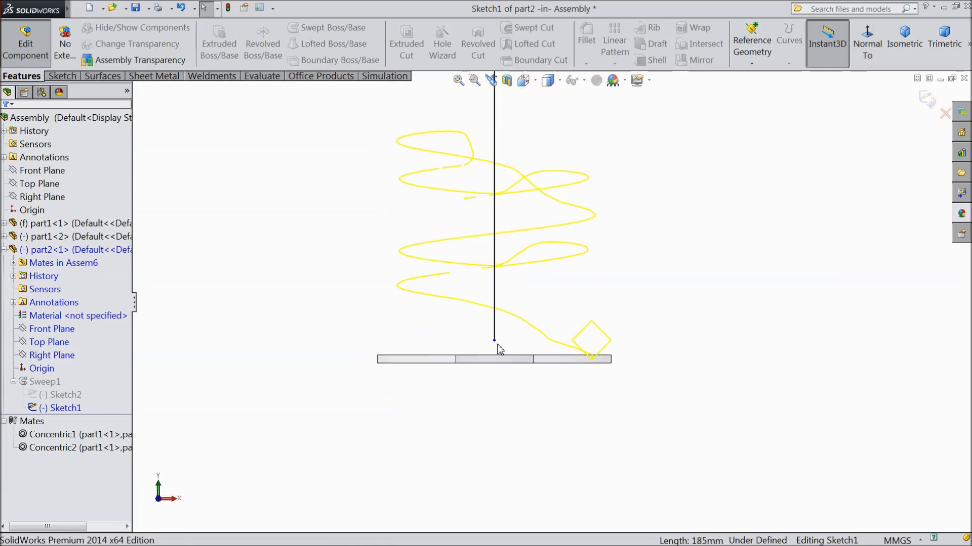
pyautogui.scroll(3, 499, 349)
pyautogui.scroll(3, 495, 342)
pyautogui.scroll(-2, 566, 204)
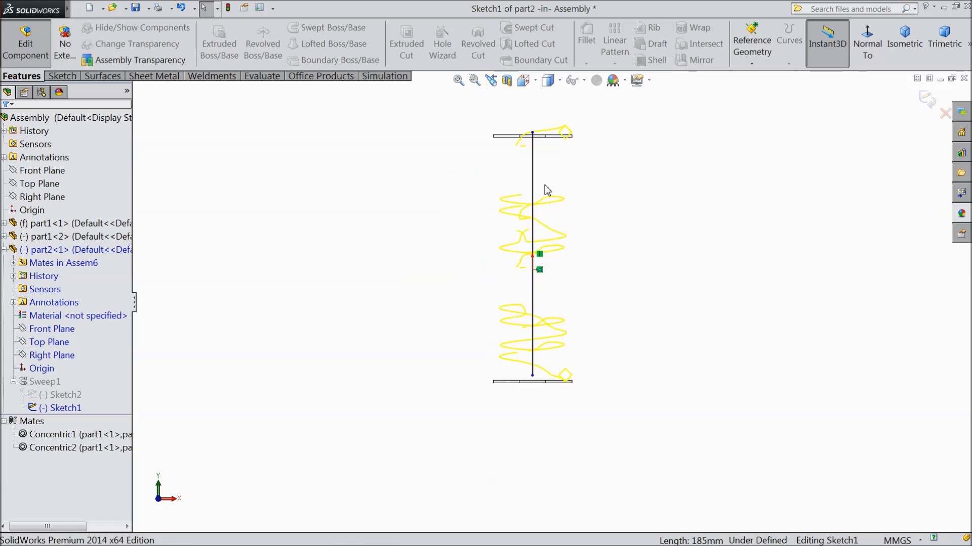
pyautogui.scroll(-2, 547, 191)
pyautogui.scroll(-2, 532, 145)
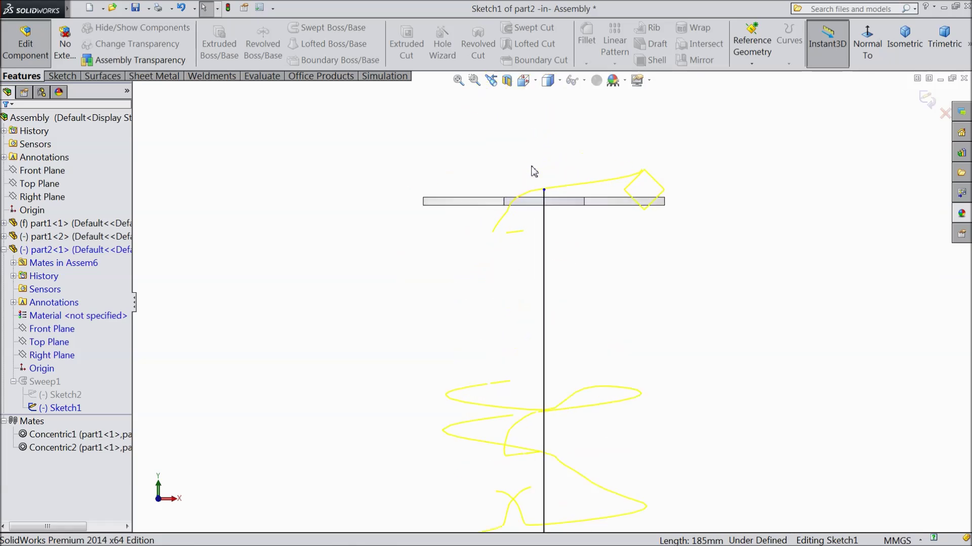
# Drag the axis line's top endpoint down to just below the upper washer
pyautogui.click(544, 190)
pyautogui.moveTo(545, 195); pyautogui.dragTo(547, 215)
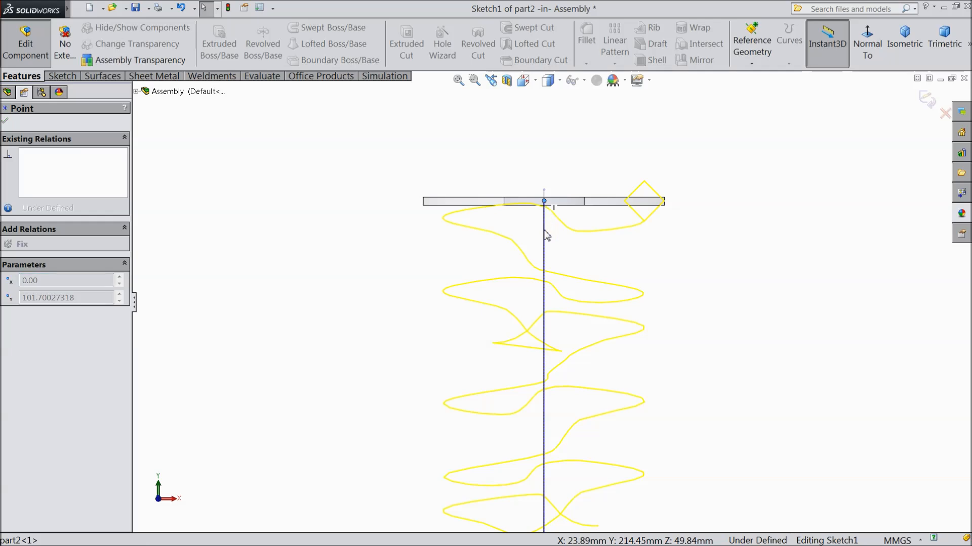
pyautogui.moveTo(546, 249)
pyautogui.mouseDown()
pyautogui.moveTo(553, 210)
pyautogui.moveTo(545, 224)
pyautogui.mouseUp()
pyautogui.click(544, 250)
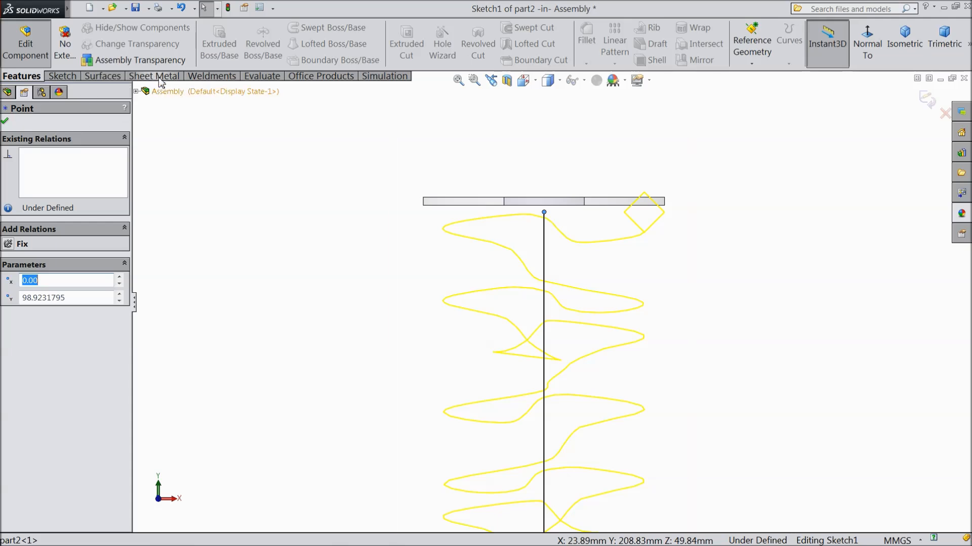
pyautogui.click(105, 75)
pyautogui.click(61, 76)
# Dimension a 5 mm gap from the line's top end to the washer edge and exit the sketch to rebuild the spring
pyautogui.press('Escape')
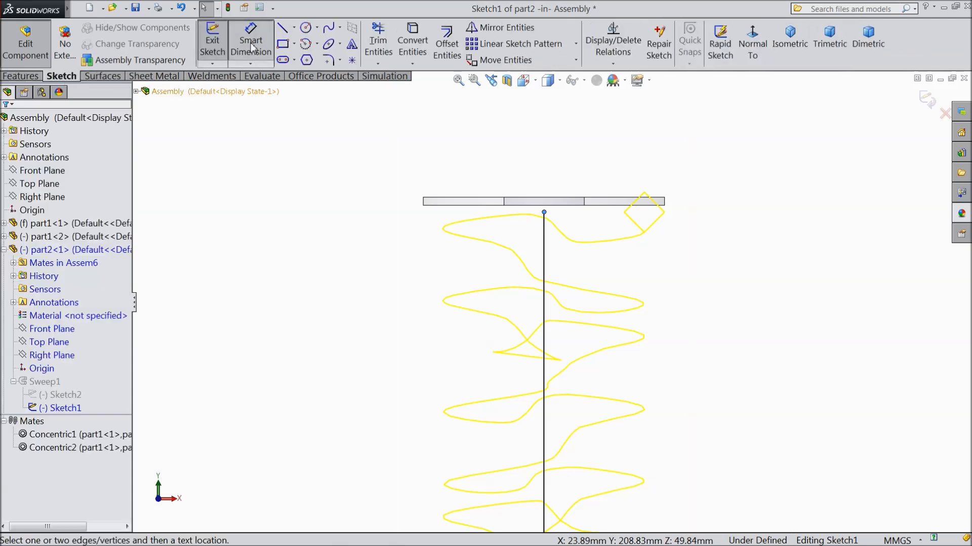
pyautogui.click(543, 214)
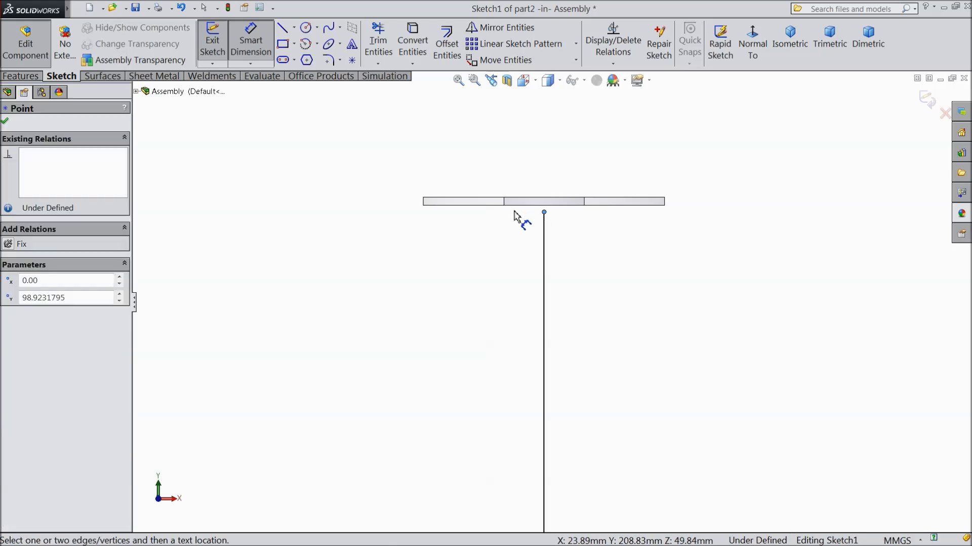
pyautogui.click(494, 206)
pyautogui.click(343, 209)
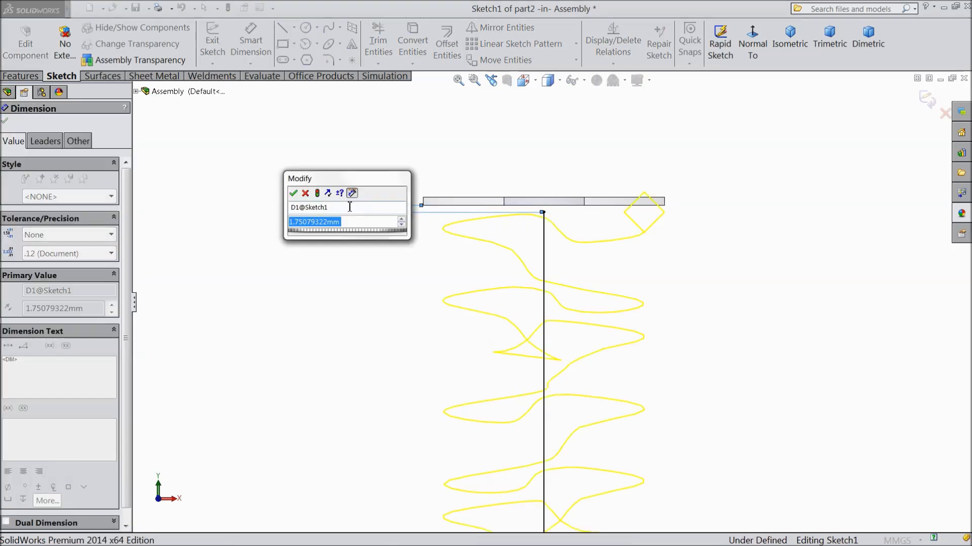
pyautogui.write('5')
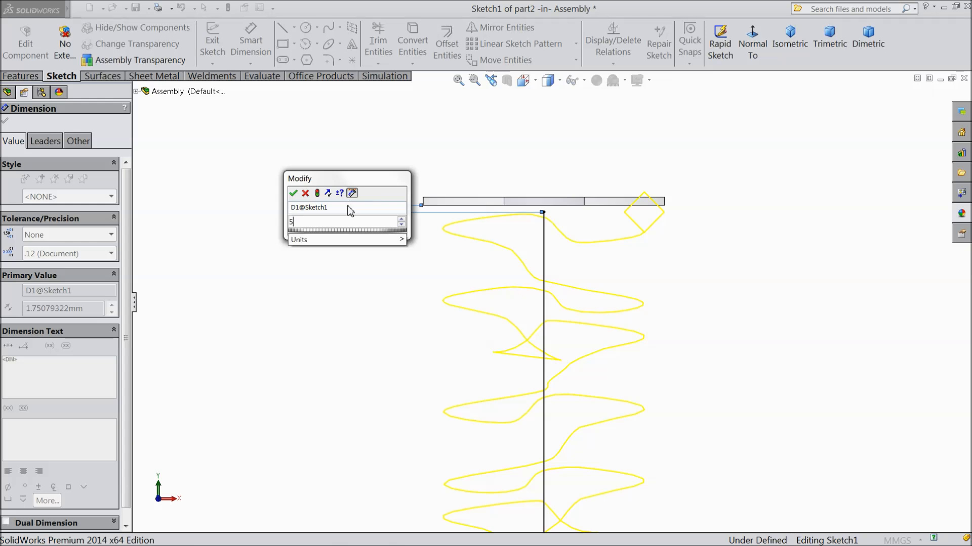
pyautogui.click(317, 193)
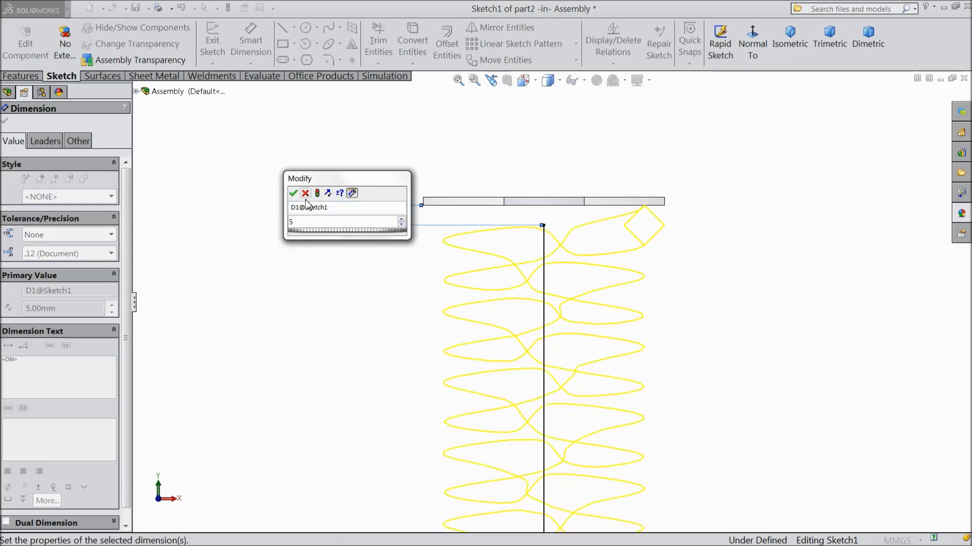
pyautogui.click(294, 194)
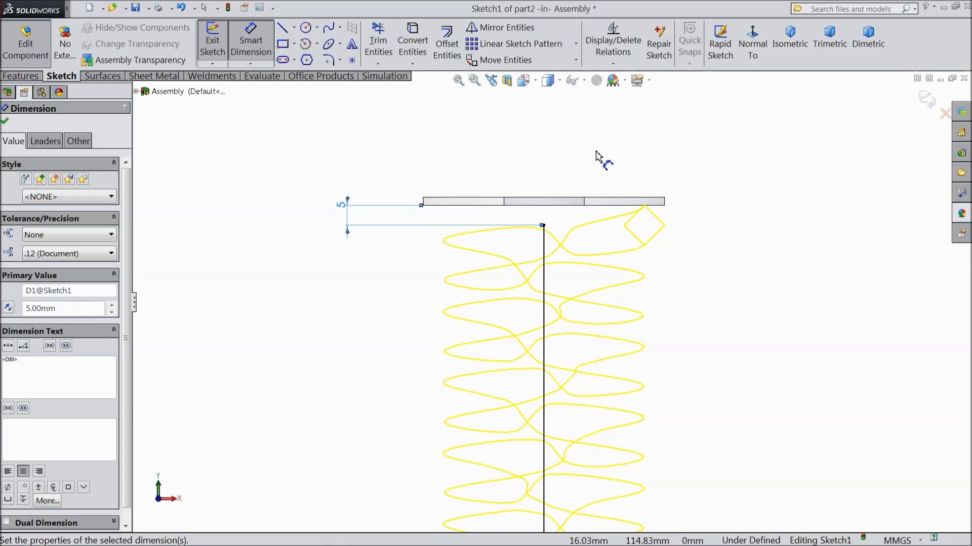
pyautogui.click(925, 102)
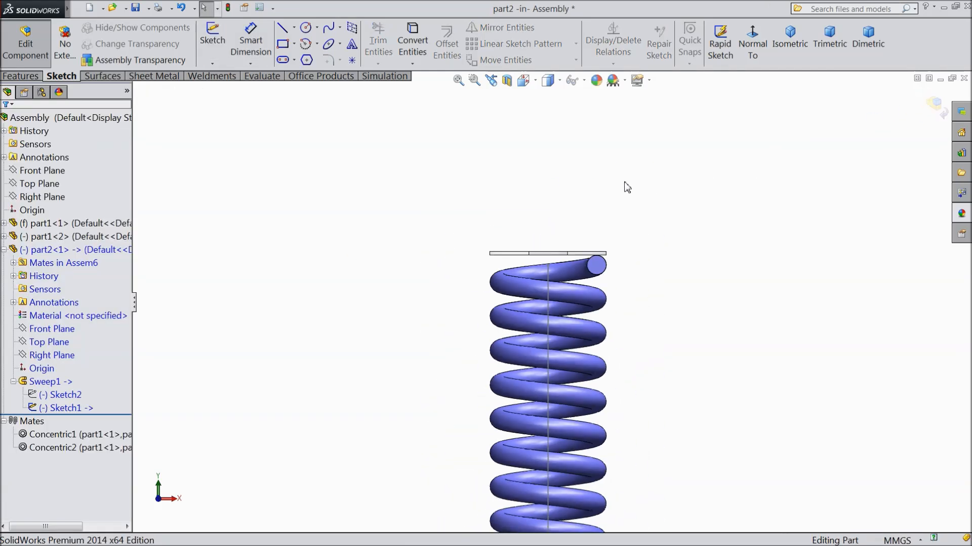
pyautogui.scroll(-3, 579, 365)
pyautogui.scroll(-1, 578, 365)
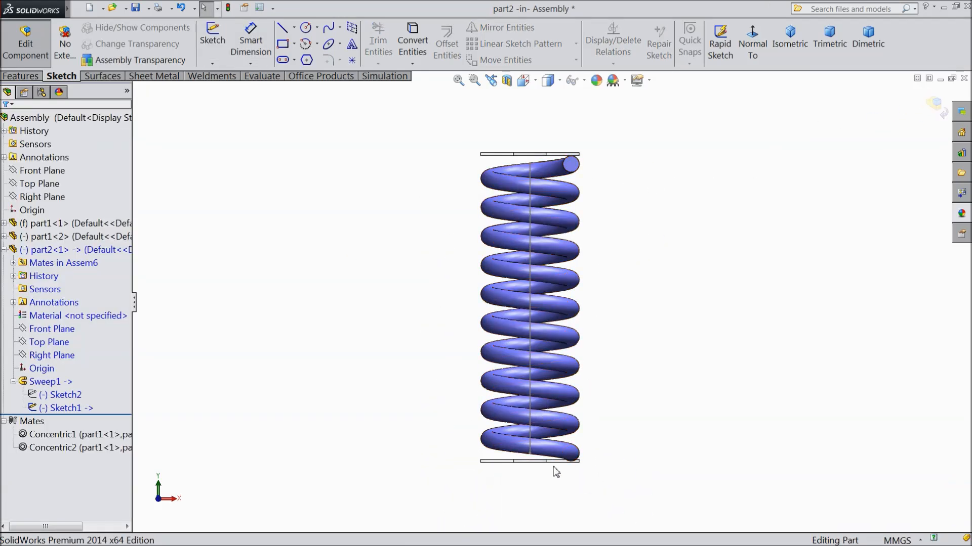
pyautogui.scroll(-4, 558, 468)
# Edit Sketch2 and make the profile circle tangent to the lower washer's top edge
pyautogui.click(64, 396)
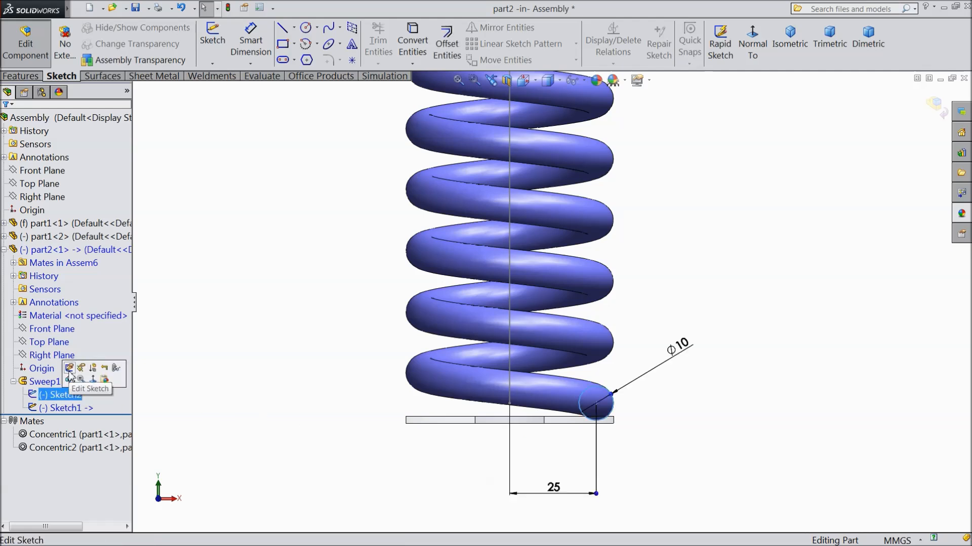
pyautogui.click(70, 370)
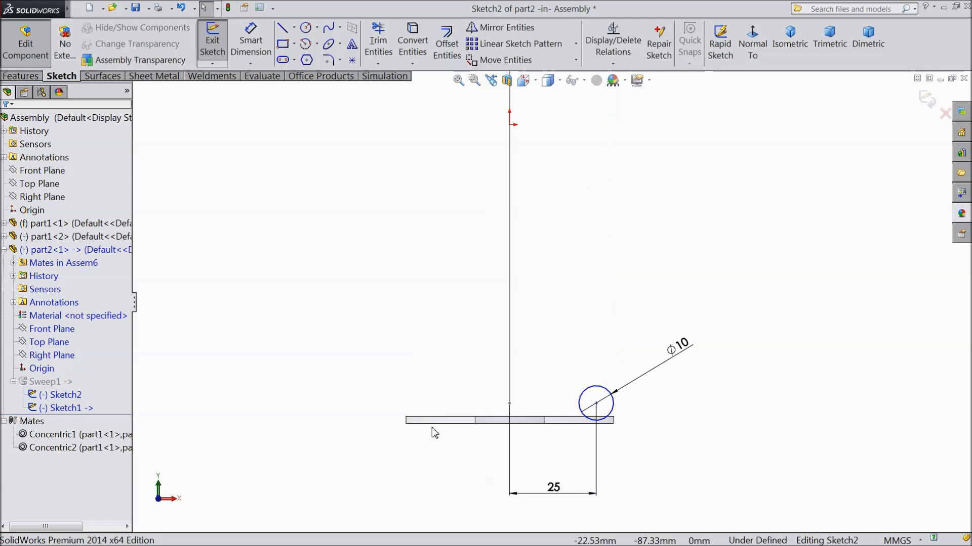
pyautogui.scroll(-1, 607, 428)
pyautogui.scroll(-3, 587, 417)
pyautogui.scroll(-1, 587, 417)
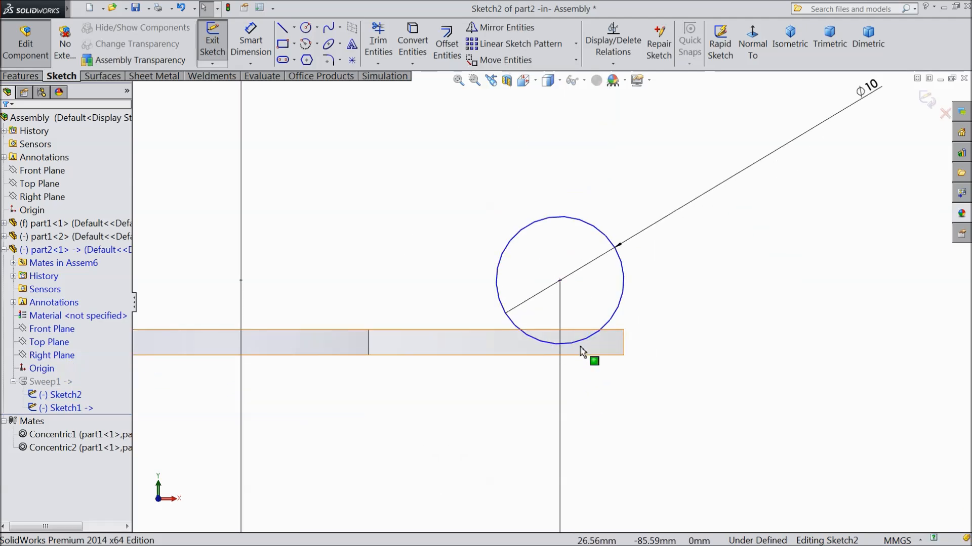
pyautogui.click(582, 349)
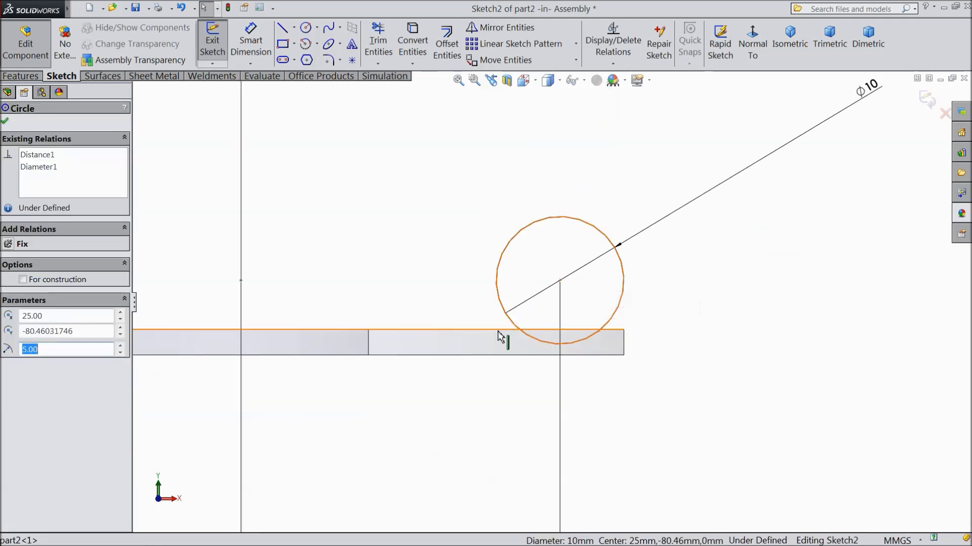
pyautogui.keyDown('ctrl'); pyautogui.click(498, 331); pyautogui.keyUp('ctrl')
pyautogui.click(523, 291)
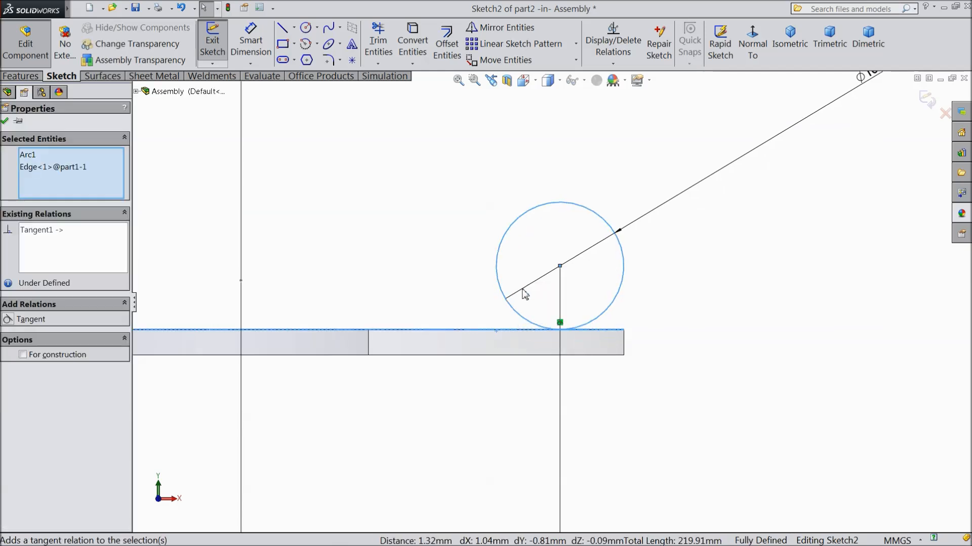
pyautogui.scroll(2, 345, 301)
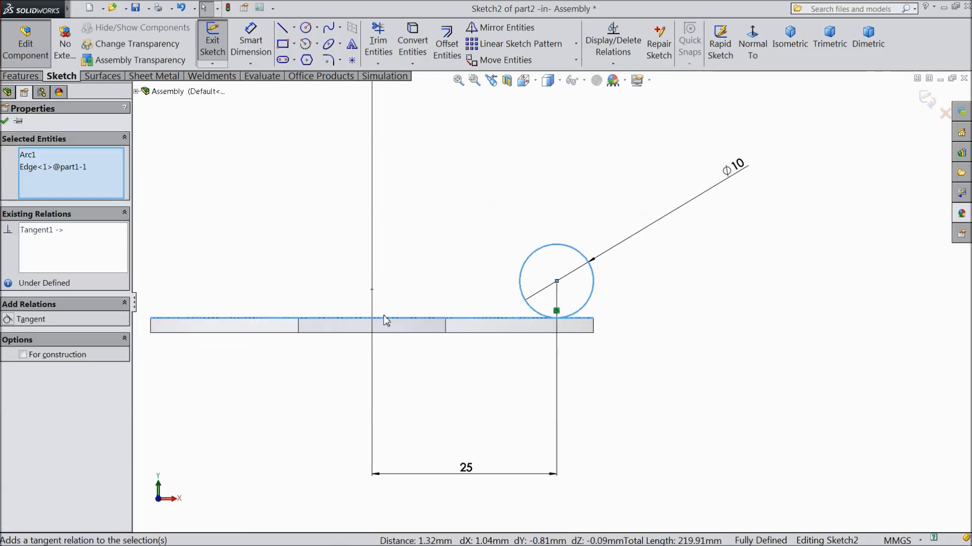
# Exit the sketch to rebuild the coil and return from part editing to the assembly
pyautogui.click(5, 122)
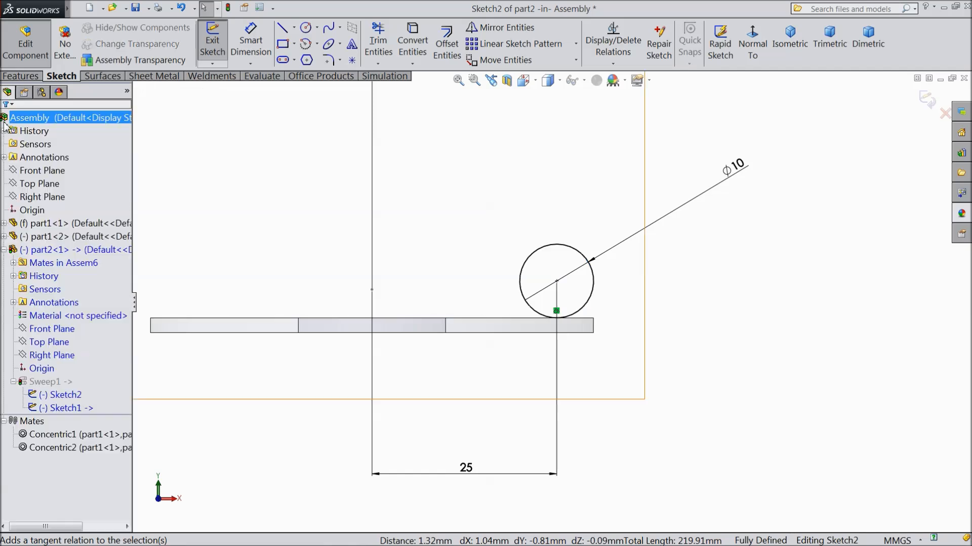
pyautogui.click(926, 103)
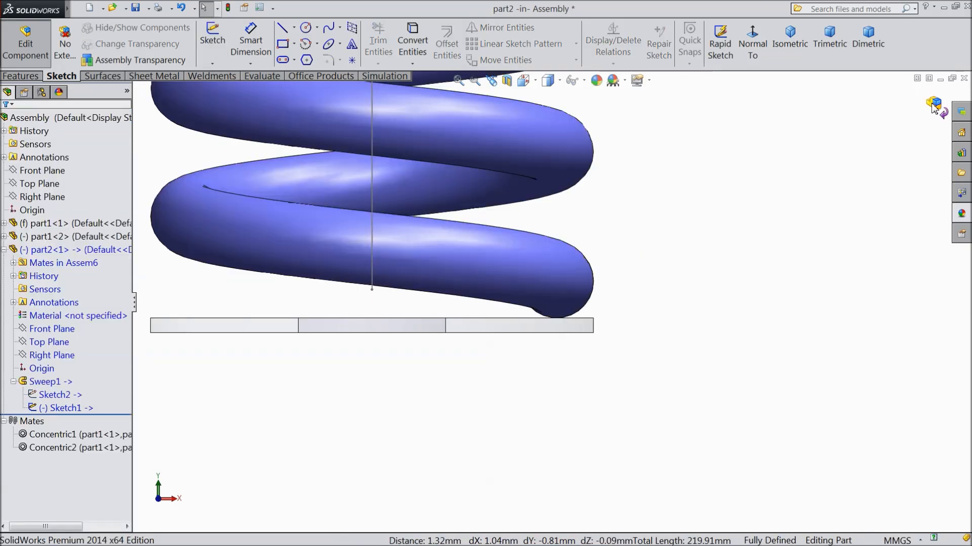
pyautogui.click(935, 105)
pyautogui.scroll(5, 702, 217)
pyautogui.scroll(4, 653, 217)
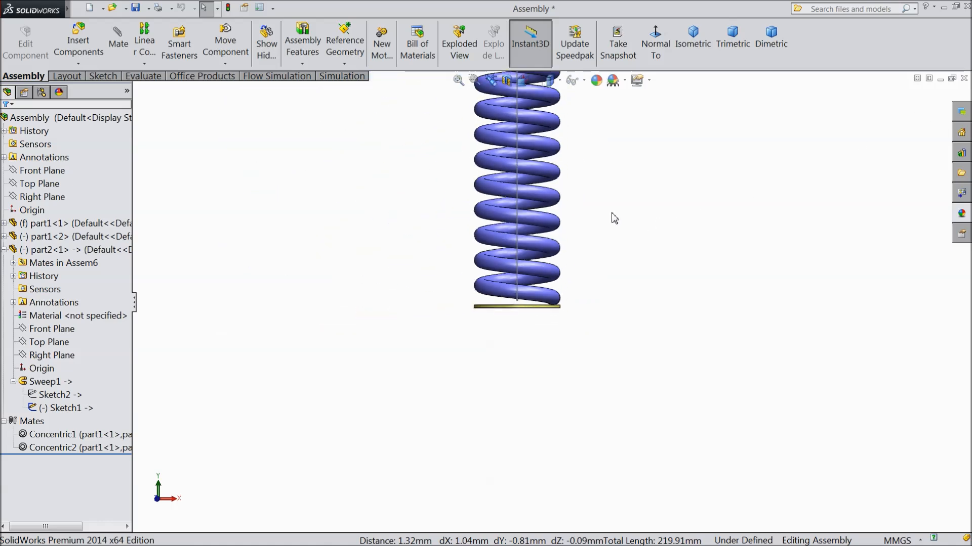
# Inspect the rebuilt spring from isometric and edge-on views
pyautogui.click(519, 222)
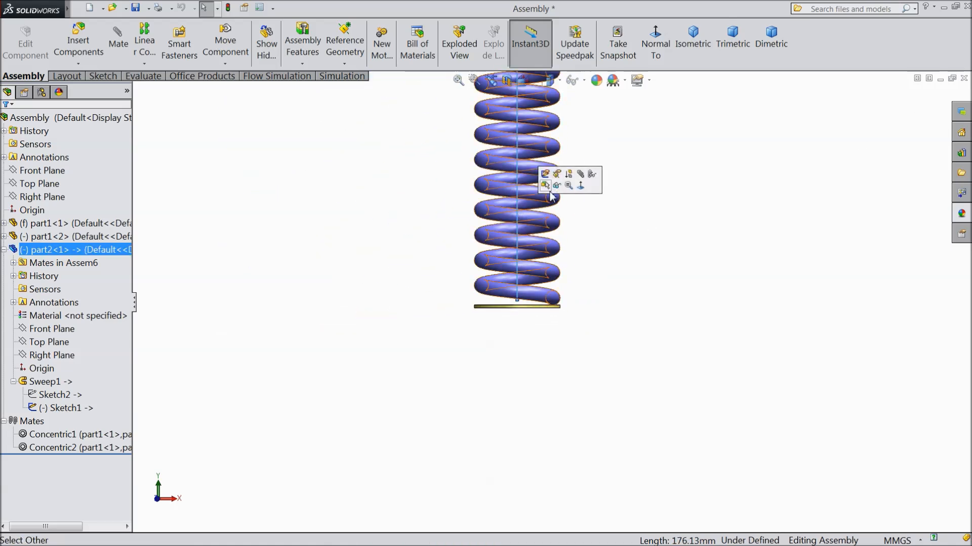
pyautogui.click(570, 201)
pyautogui.click(692, 53)
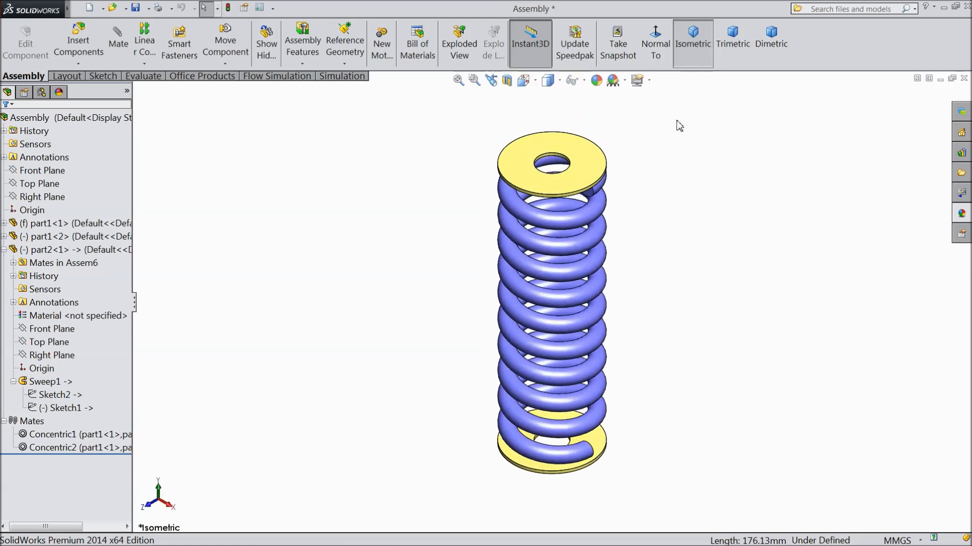
pyautogui.moveTo(649, 334); pyautogui.dragTo(649, 299, button='middle')
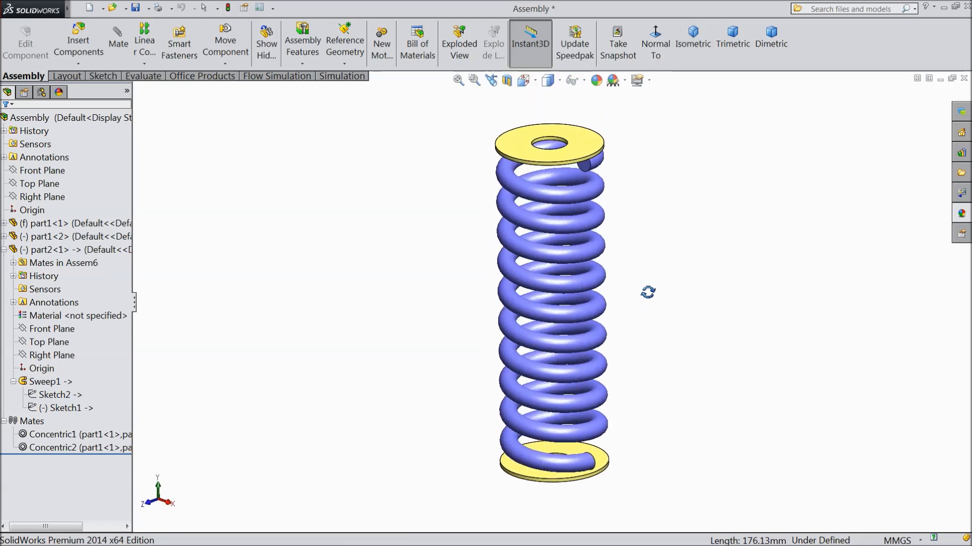
pyautogui.moveTo(649, 299); pyautogui.dragTo(648, 277, button='middle')
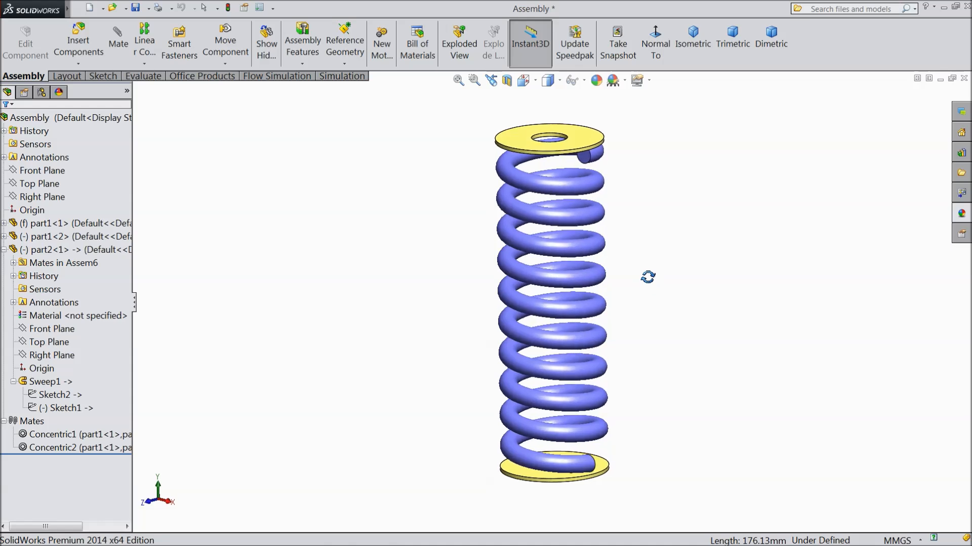
pyautogui.scroll(2, 649, 304)
pyautogui.scroll(-2, 681, 307)
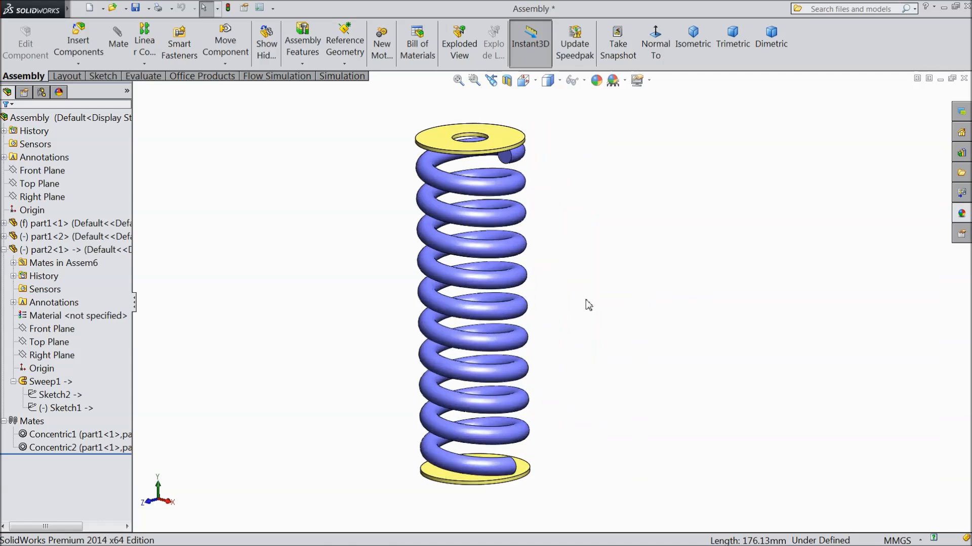
pyautogui.hotkey('ctrl', 'Down')
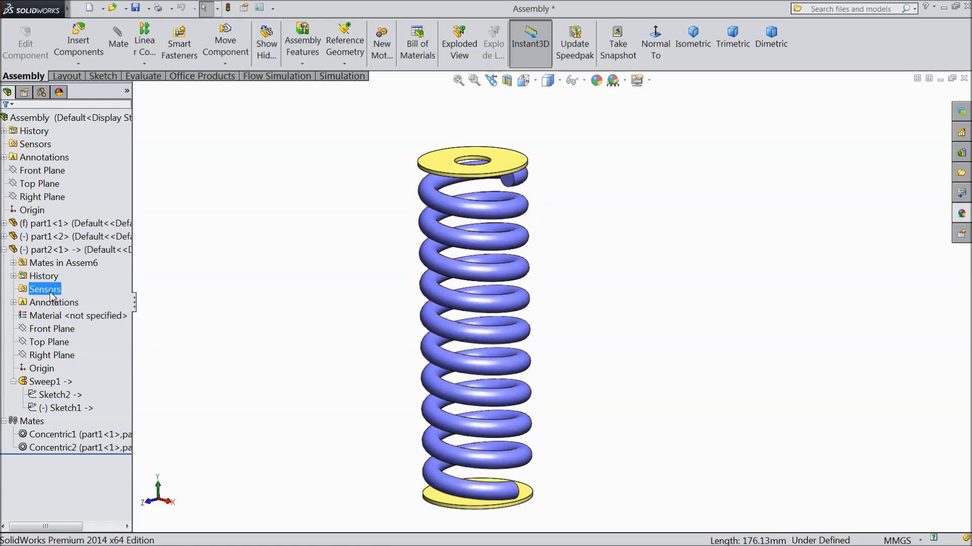
# Collapse the part2<1> node and save all modified documents
pyautogui.click(4, 250)
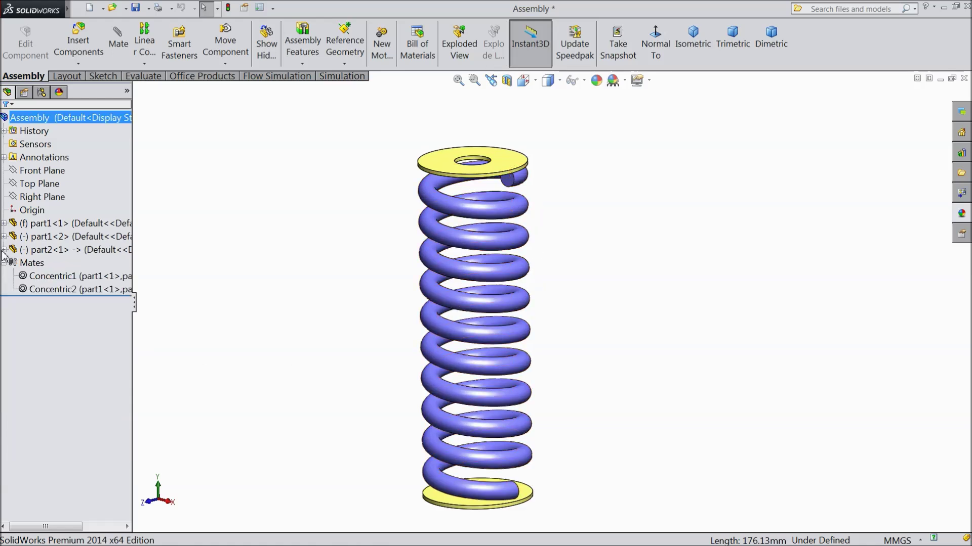
pyautogui.click(135, 8)
pyautogui.click(261, 260)
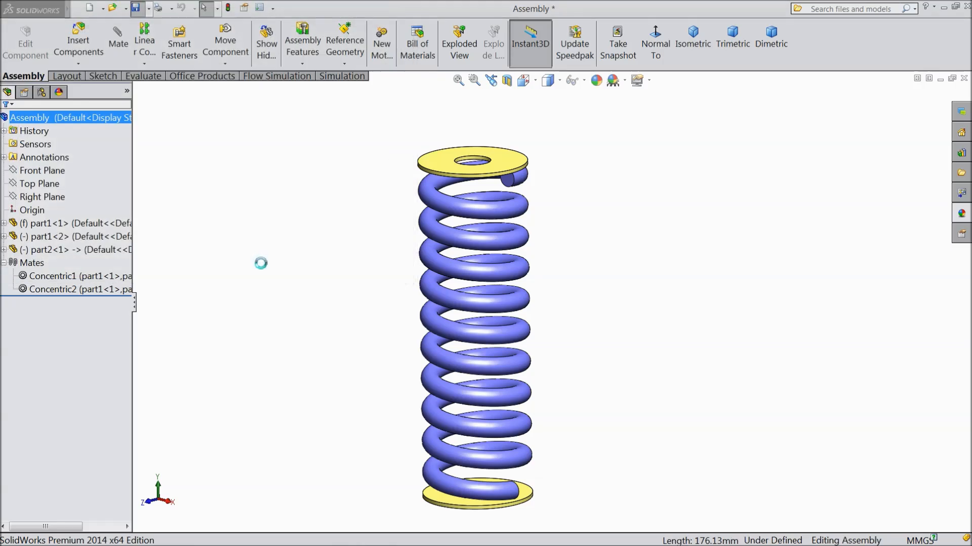
pyautogui.rightClick(811, 55)
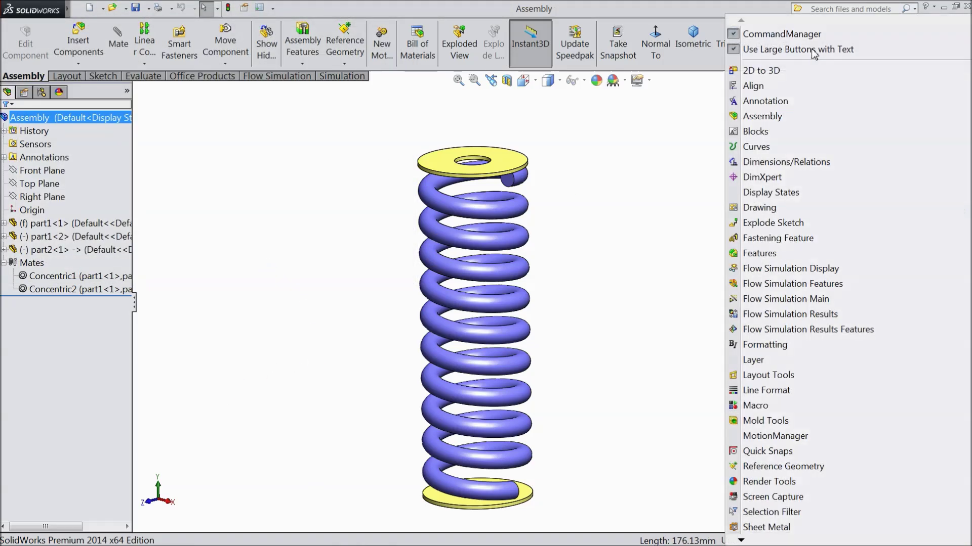
# Enable the MotionManager and expand the Motion Study 1 timeline
pyautogui.click(774, 436)
pyautogui.click(134, 526)
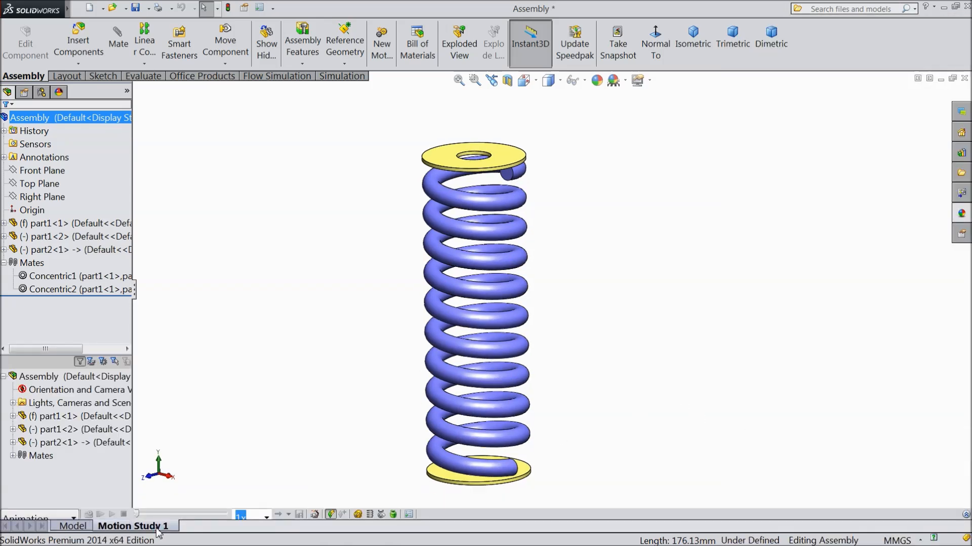
pyautogui.click(966, 516)
pyautogui.click(69, 415)
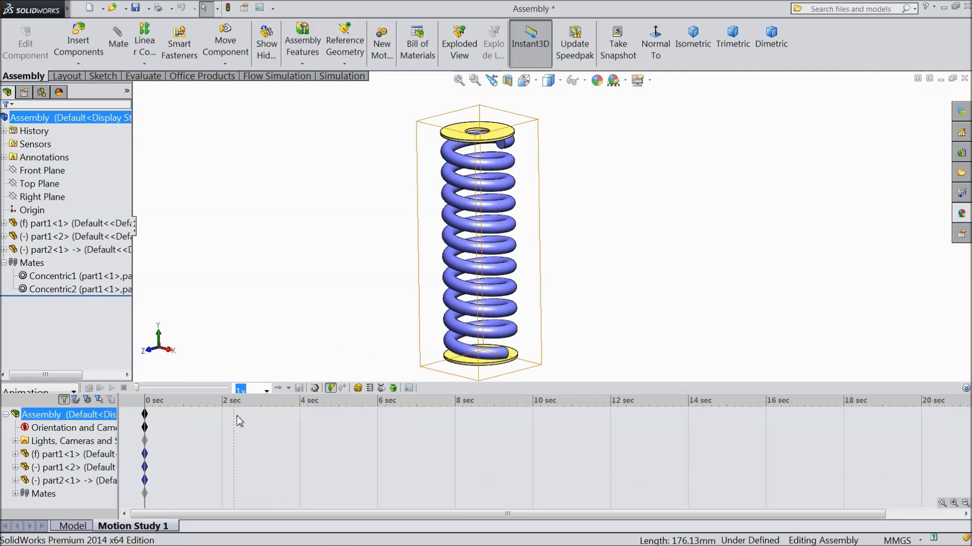
# Stretch the animation end key to 8 seconds and bring up the motion study properties
pyautogui.moveTo(146, 416); pyautogui.dragTo(456, 443)
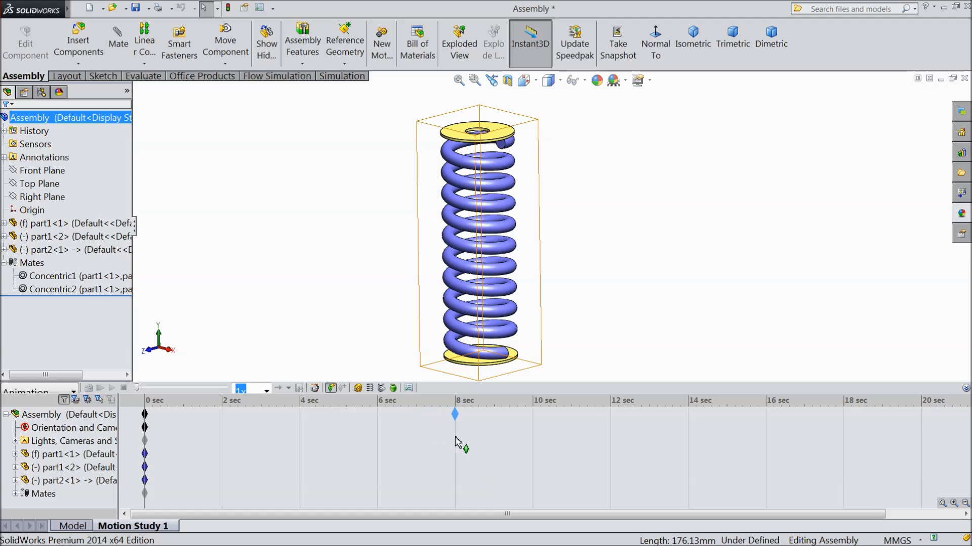
pyautogui.click(408, 387)
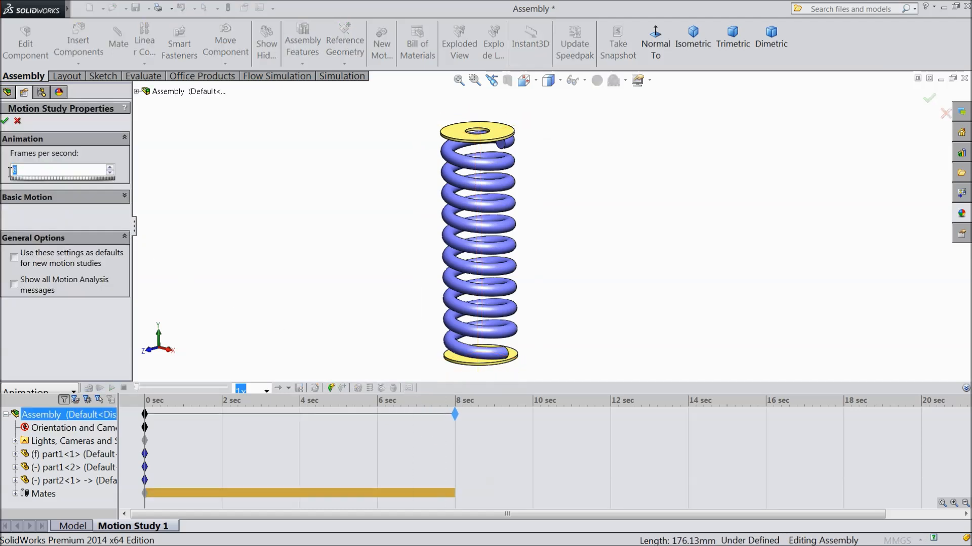
# Add a Linear Motor on the top washer face, reversed so it drives upward
pyautogui.click(6, 121)
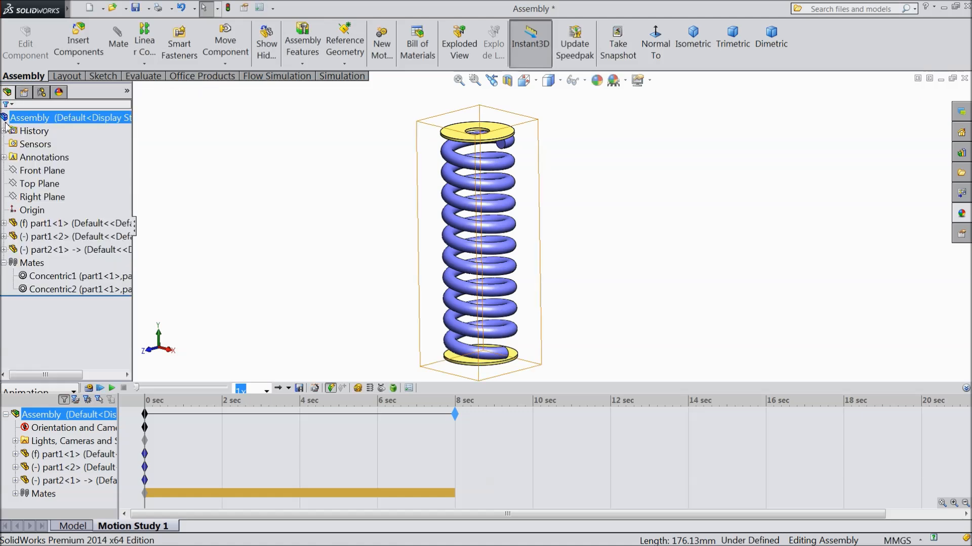
pyautogui.click(358, 388)
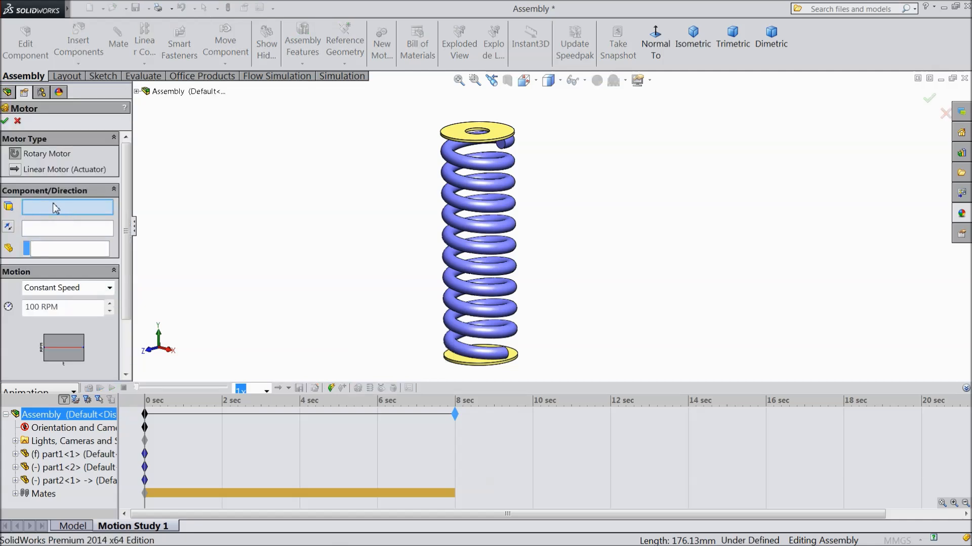
pyautogui.click(15, 169)
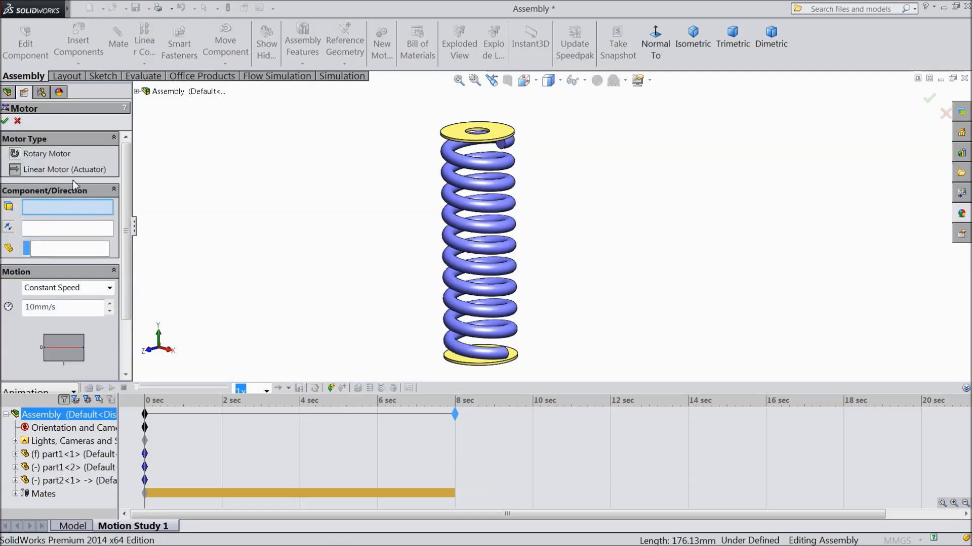
pyautogui.scroll(-3, 490, 148)
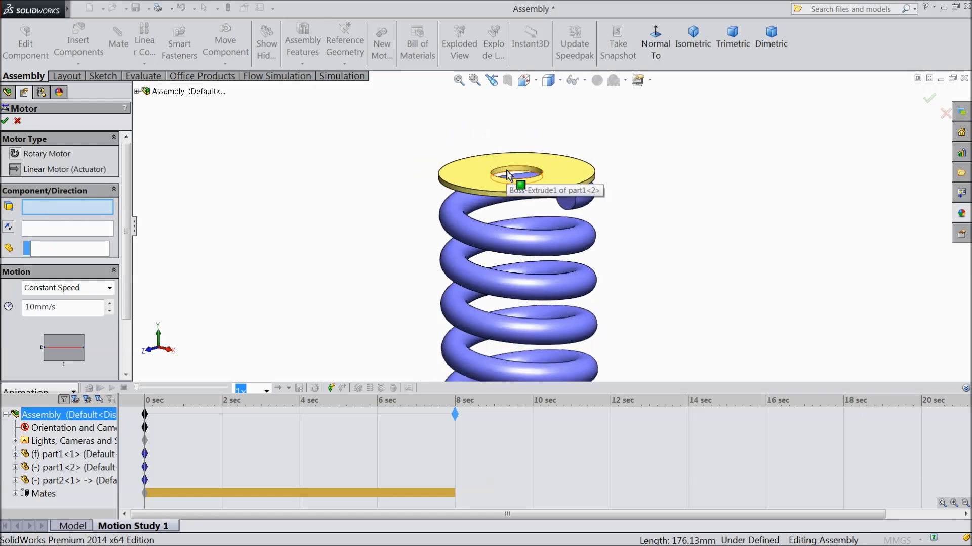
pyautogui.click(507, 174)
pyautogui.scroll(3, 429, 164)
pyautogui.scroll(-2, 575, 264)
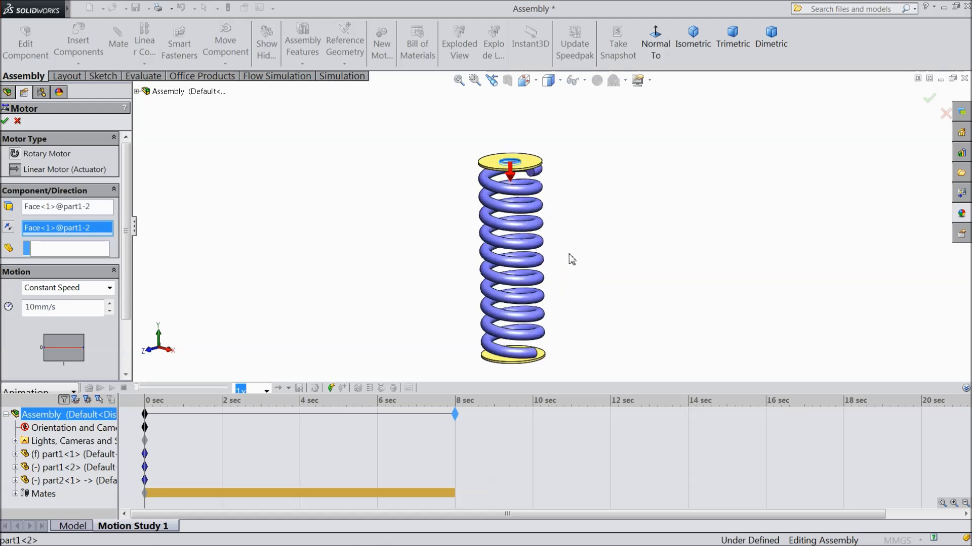
pyautogui.scroll(-2, 582, 267)
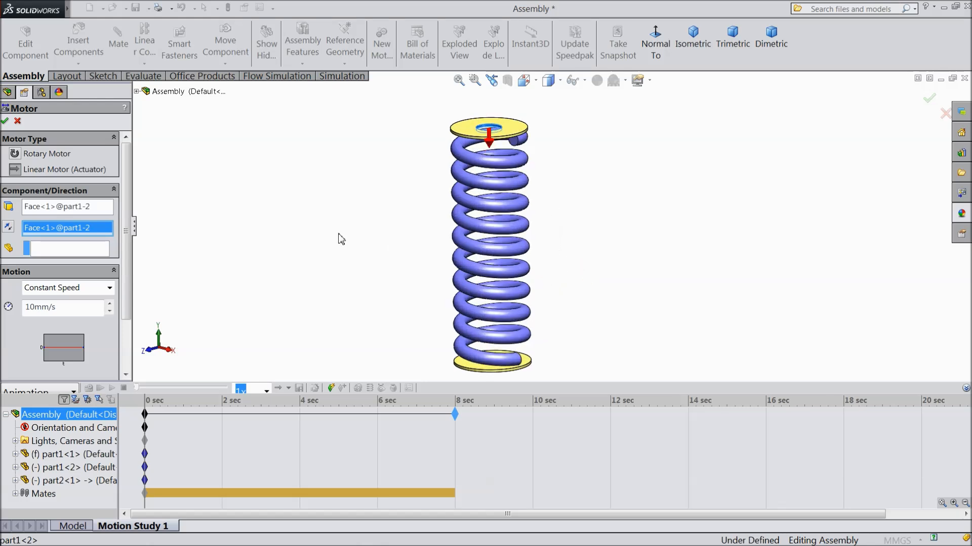
pyautogui.click(8, 228)
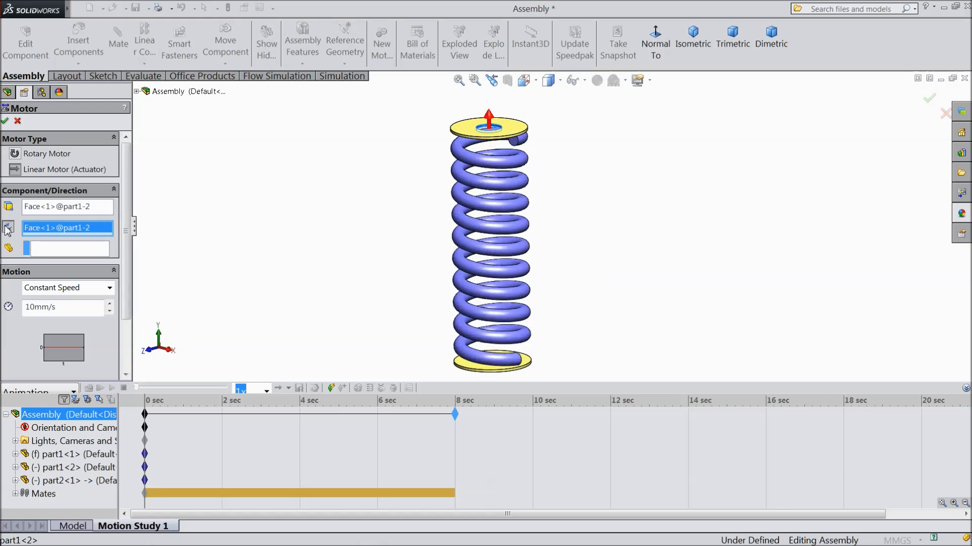
# Make the motor oscillating with 80 mm amplitude and 0.5 Hz frequency
pyautogui.click(46, 288)
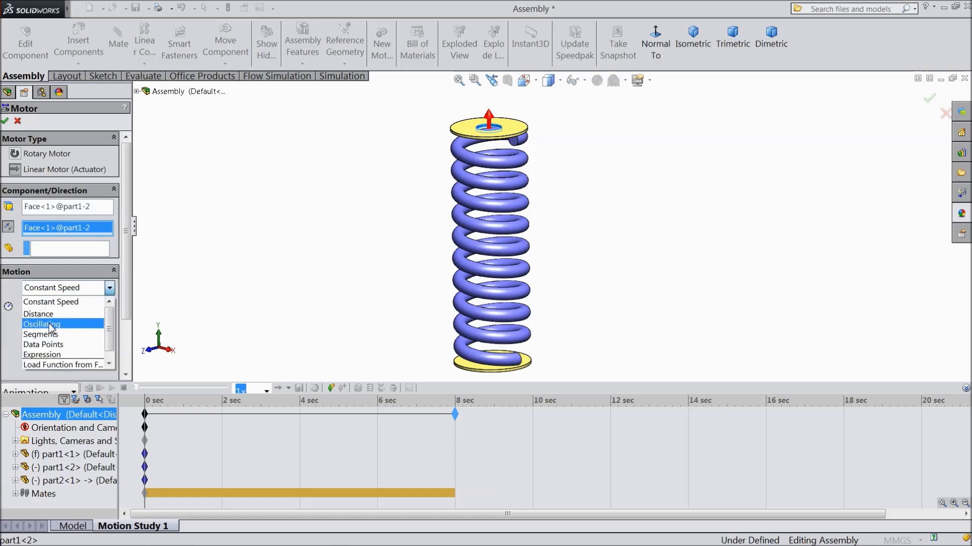
pyautogui.click(50, 324)
pyautogui.click(53, 288)
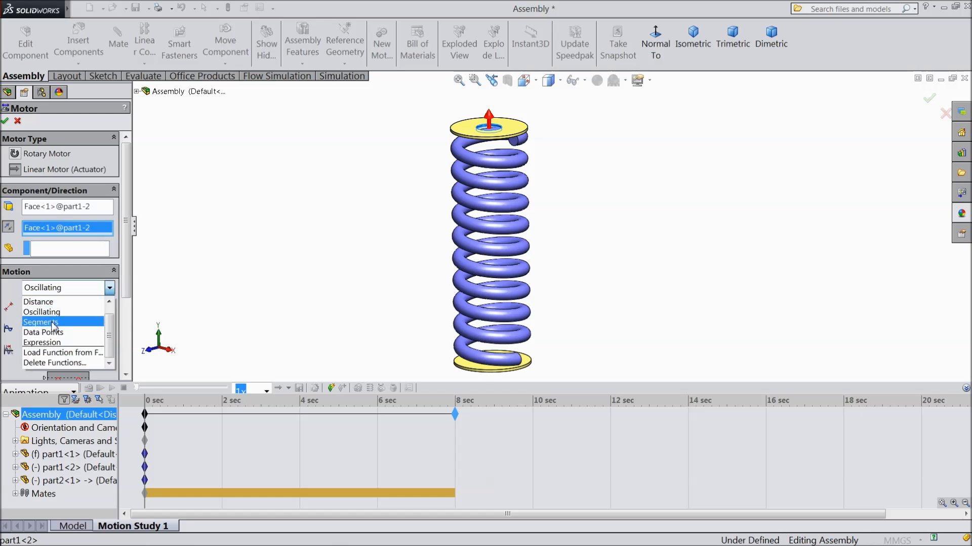
pyautogui.click(52, 293)
pyautogui.moveTo(71, 305); pyautogui.dragTo(34, 306)
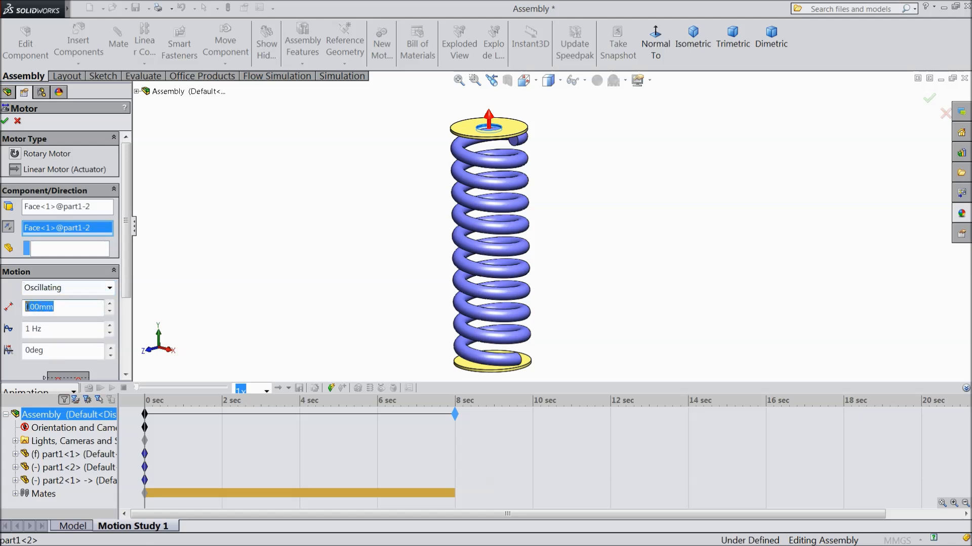
pyautogui.write('80')
pyautogui.moveTo(48, 332); pyautogui.dragTo(25, 329)
pyautogui.write('0.5')
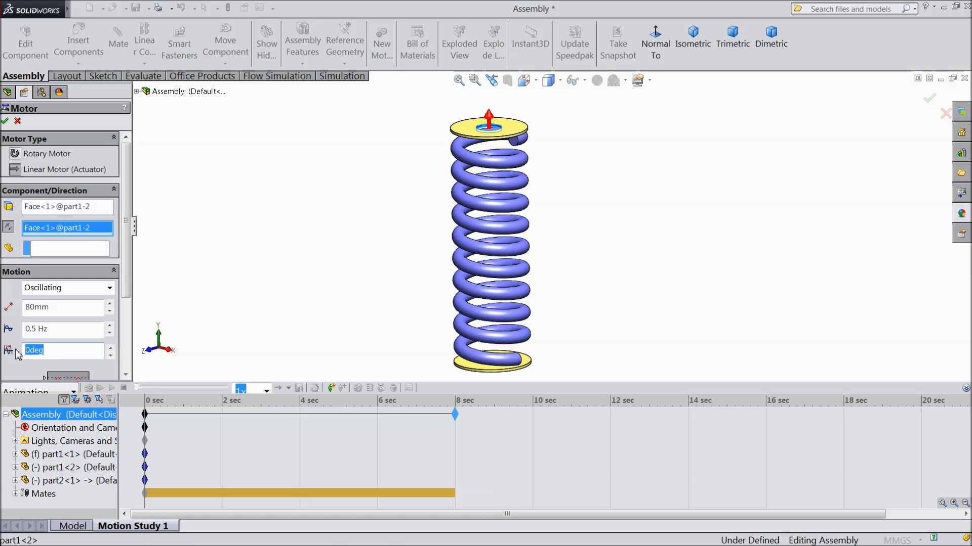
pyautogui.write('90')
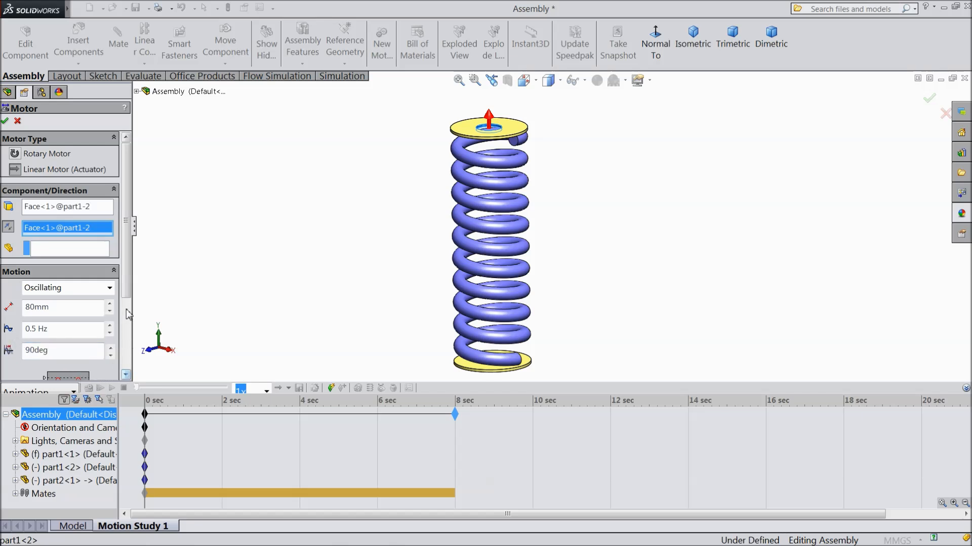
pyautogui.scroll(-3, 69, 334)
# Review the displacement-versus-time graph of the motor and dismiss it
pyautogui.click(71, 345)
pyautogui.moveTo(650, 357); pyautogui.dragTo(613, 301)
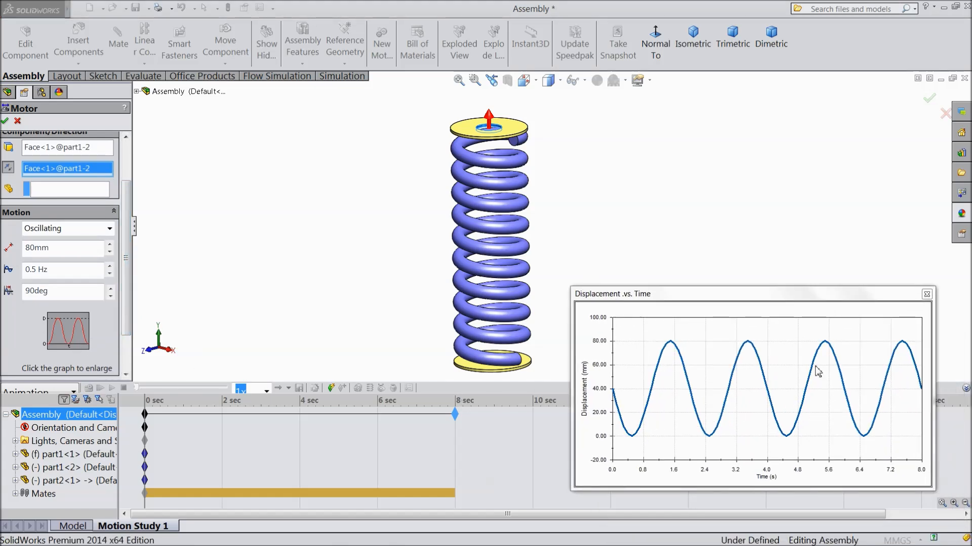
pyautogui.click(927, 294)
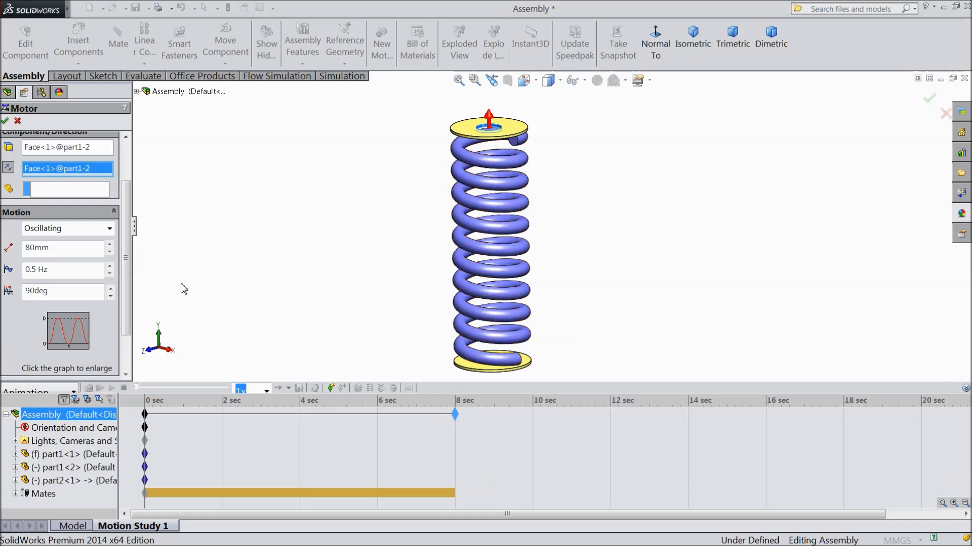
# Confirm the motor, calculate the study, collapse the timeline and play the spring animation
pyautogui.click(5, 121)
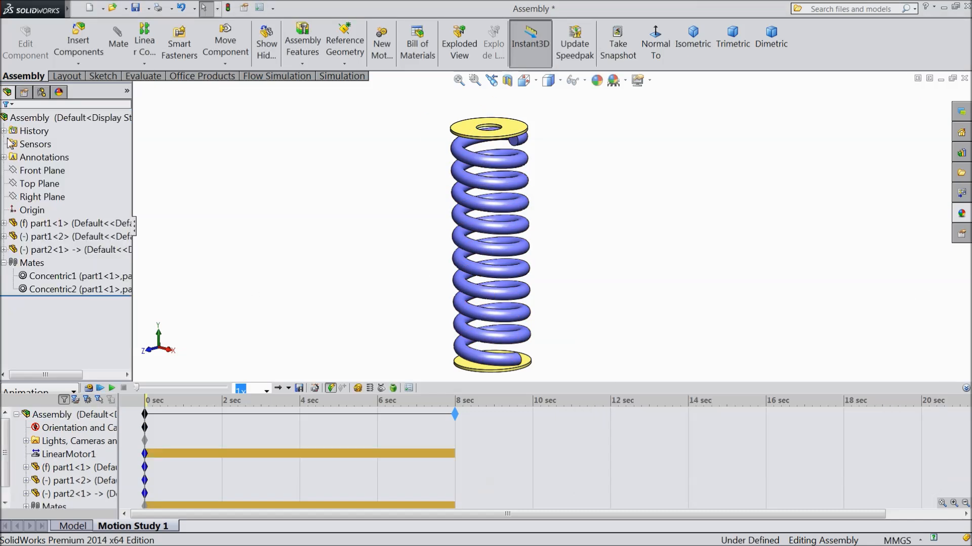
pyautogui.click(88, 388)
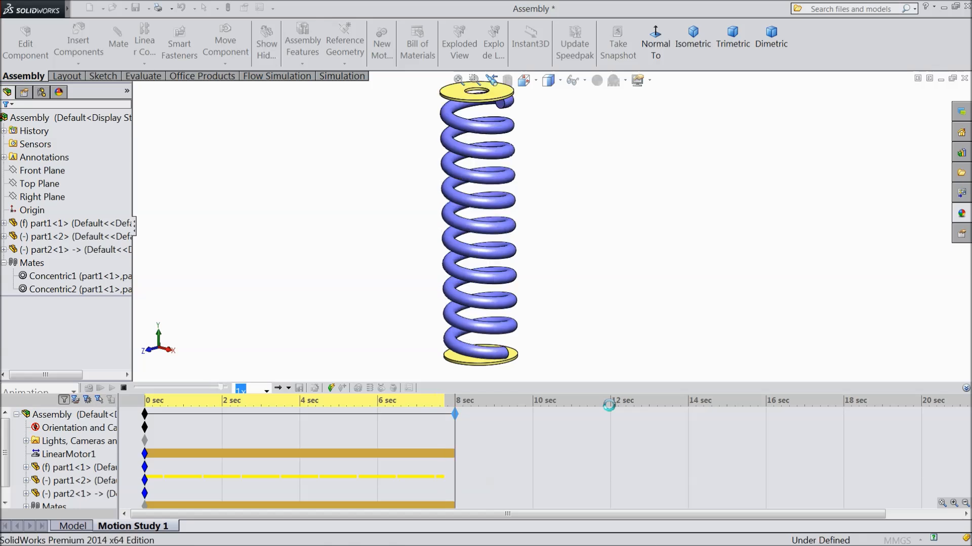
pyautogui.click(785, 413)
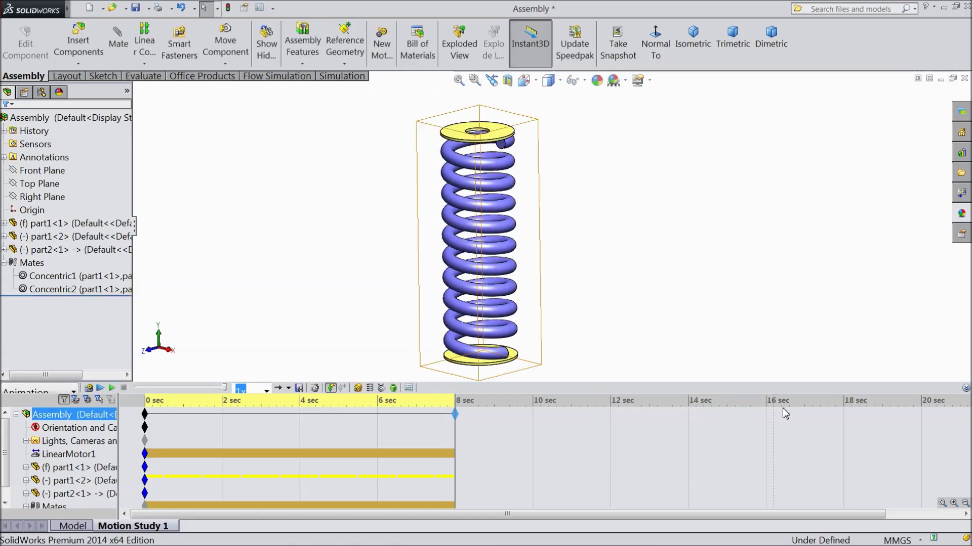
pyautogui.click(965, 389)
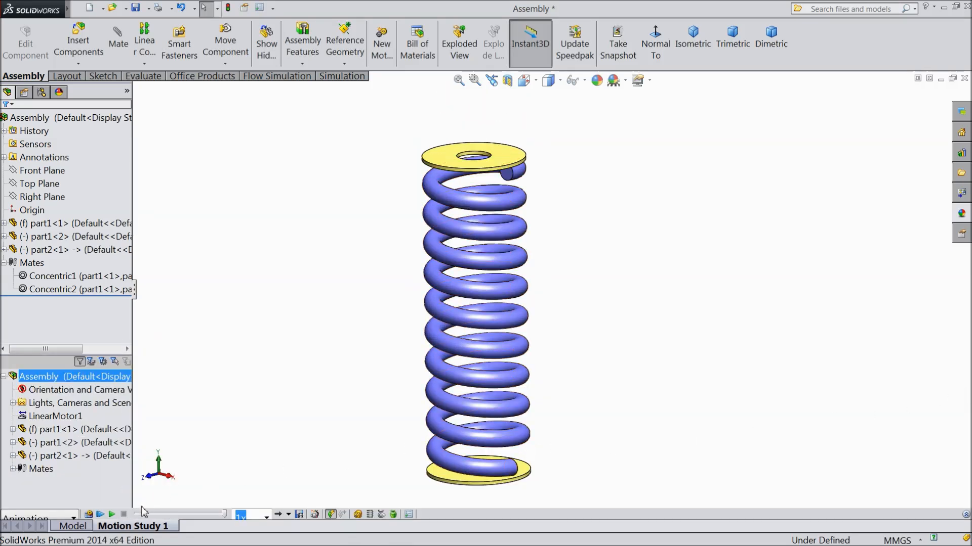
pyautogui.click(112, 515)
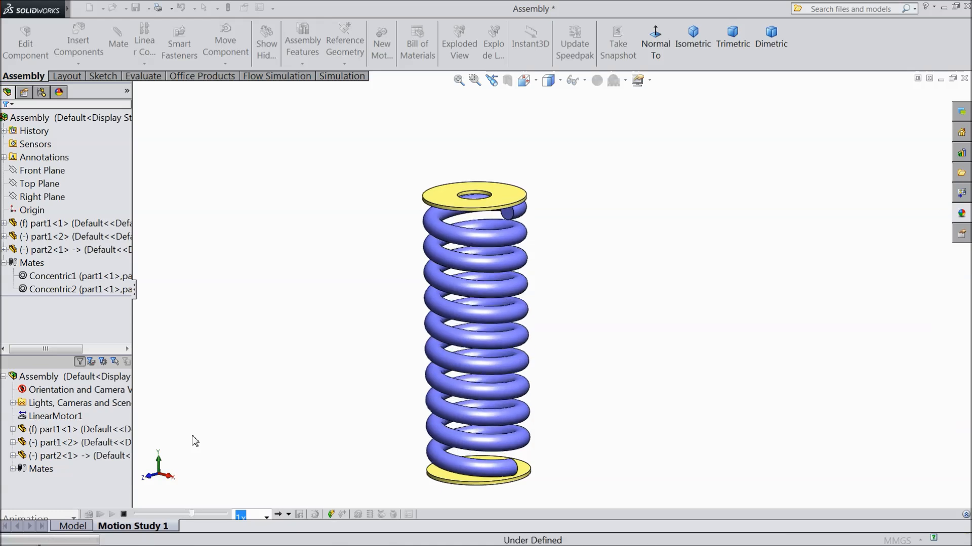
# Set playback mode to Reciprocate and replay the animation from the start
pyautogui.click(288, 514)
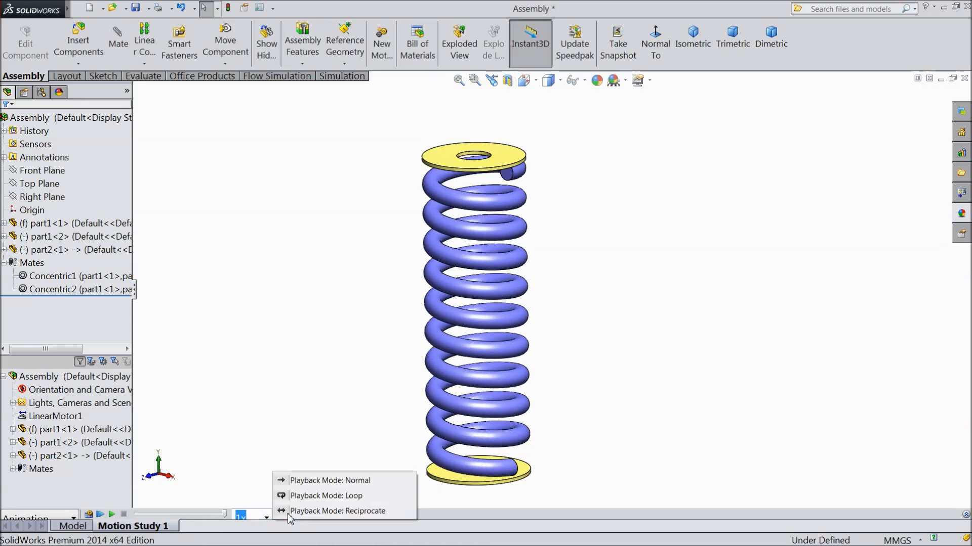
pyautogui.click(295, 513)
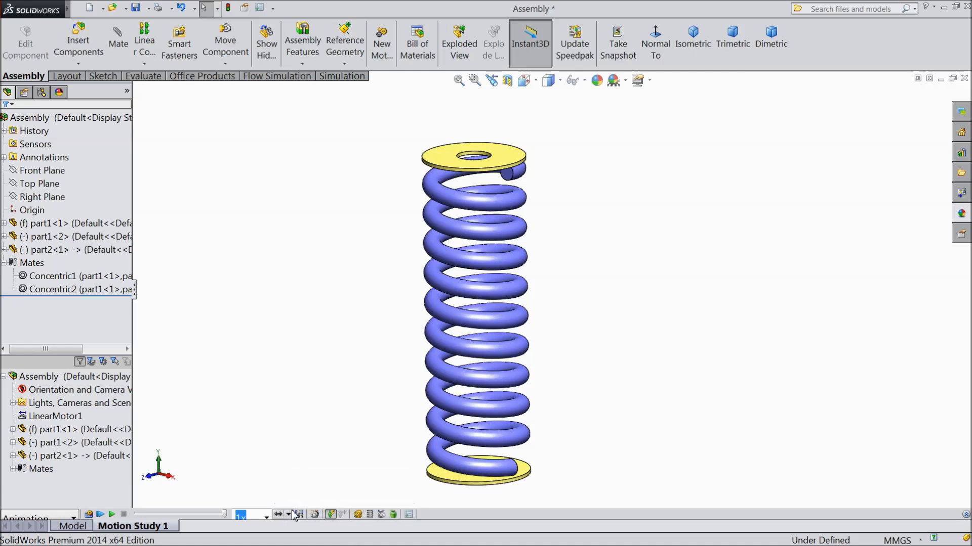
pyautogui.click(112, 515)
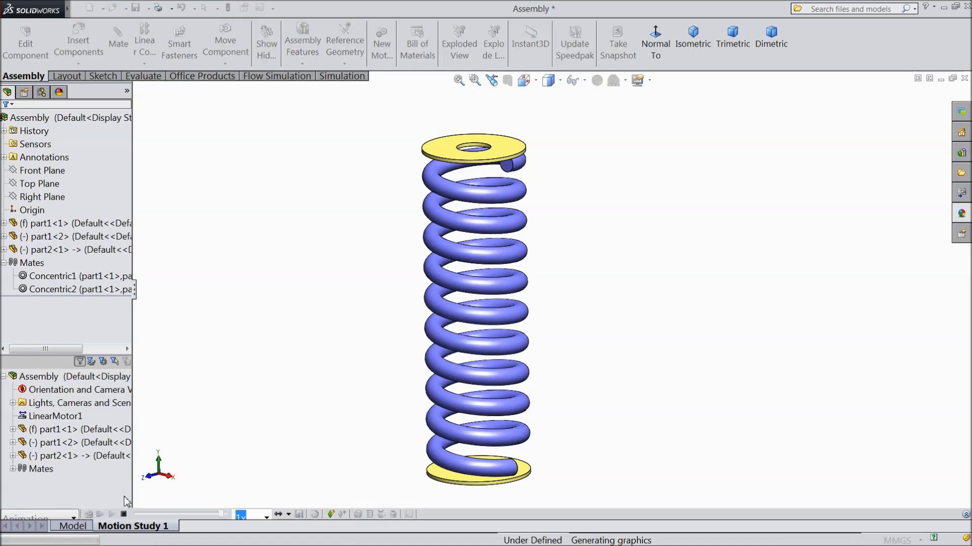